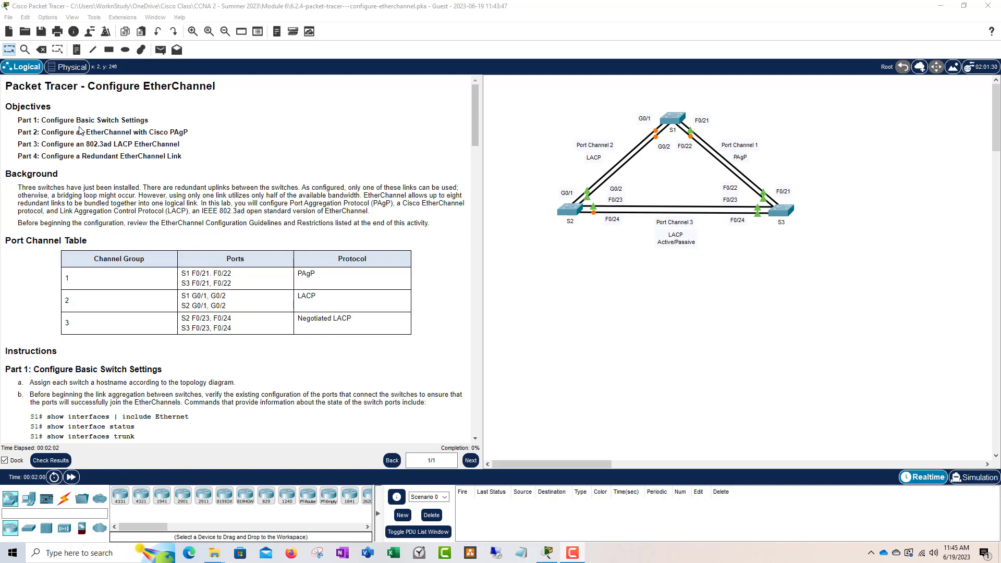
Read the activity's objectives on basic switch settings, Cisco PAgP and 802.3ad LACP EtherChannel.
{"action": "left_click_drag", "start_coordinate": [151, 121], "coordinate": [65, 118]}
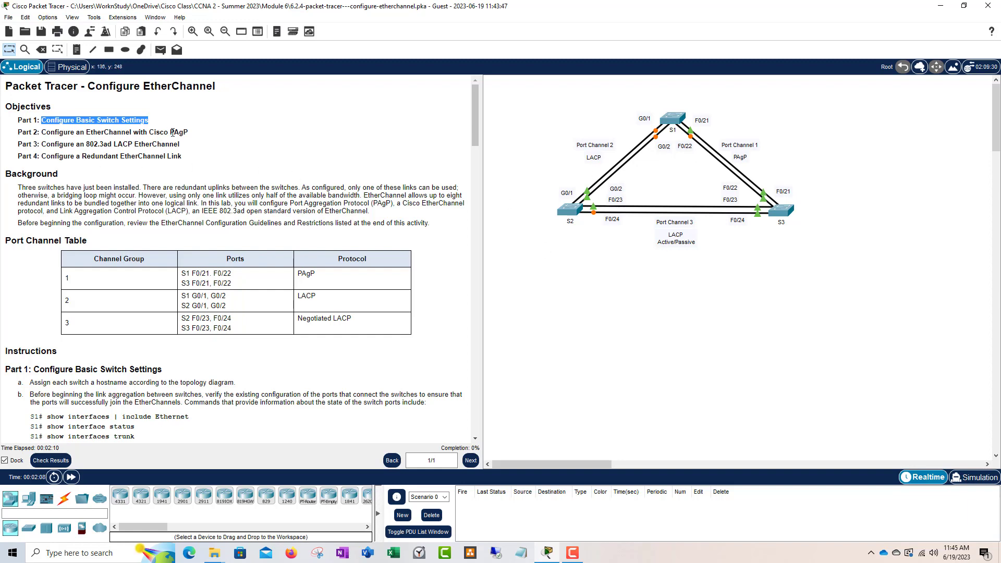
{"action": "left_click_drag", "start_coordinate": [183, 132], "coordinate": [133, 132]}
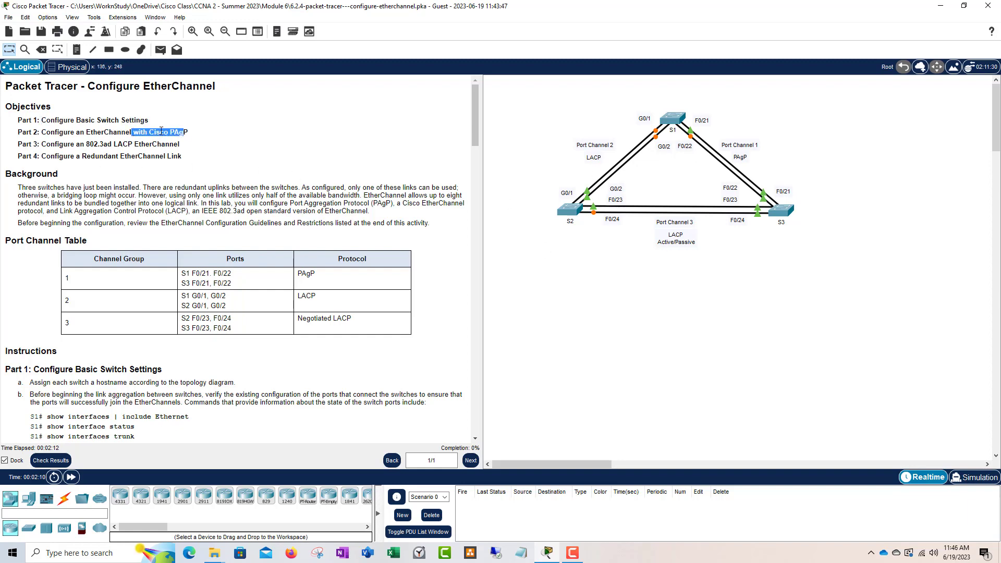
{"action": "left_click", "coordinate": [187, 134]}
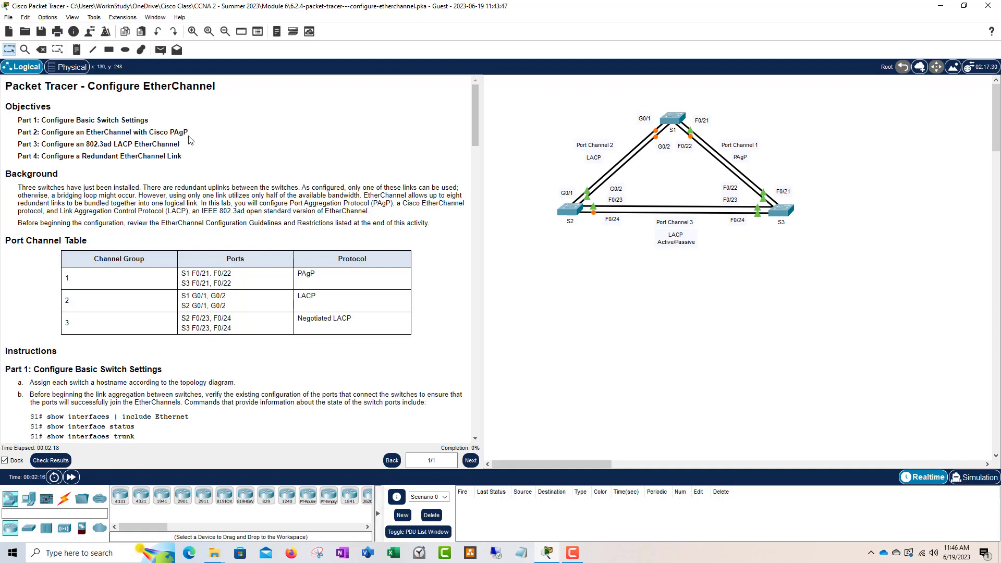
{"action": "left_click_drag", "start_coordinate": [188, 133], "coordinate": [170, 133]}
{"action": "left_click_drag", "start_coordinate": [112, 144], "coordinate": [89, 146]}
{"action": "left_click_drag", "start_coordinate": [181, 145], "coordinate": [113, 145]}
{"action": "scroll", "coordinate": [146, 158], "scroll_direction": "down", "scroll_amount": 2}
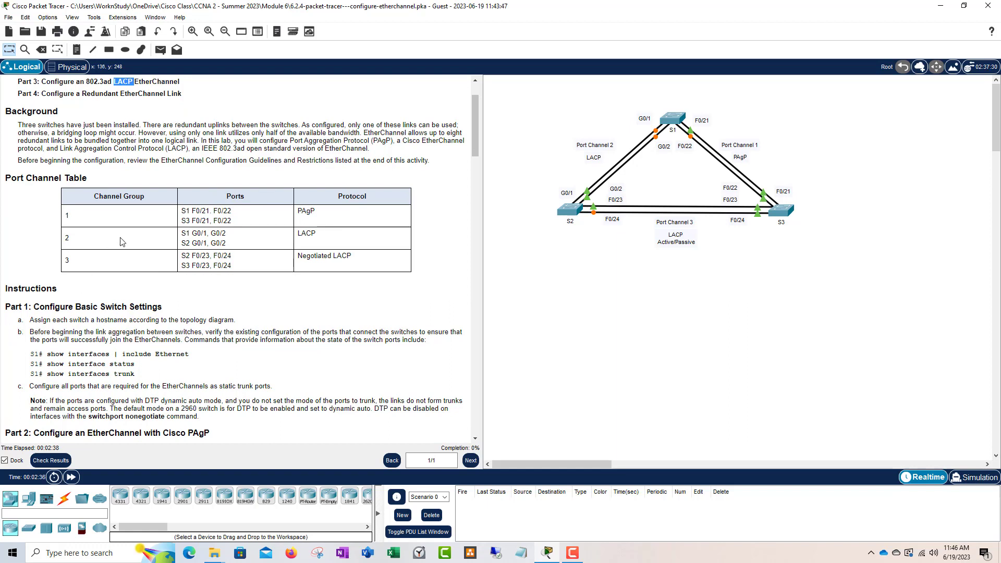
Read the Part 1 instructions, including the three show interface commands for verifying the switch ports.
{"action": "left_click_drag", "start_coordinate": [158, 307], "coordinate": [29, 307]}
{"action": "scroll", "coordinate": [115, 317], "scroll_direction": "down", "scroll_amount": 1}
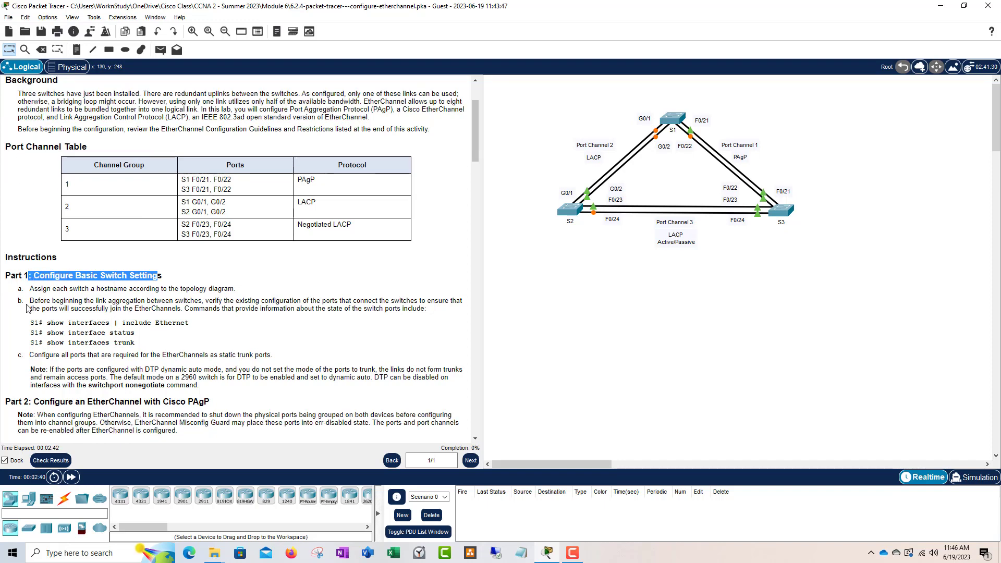
{"action": "left_click", "coordinate": [39, 322]}
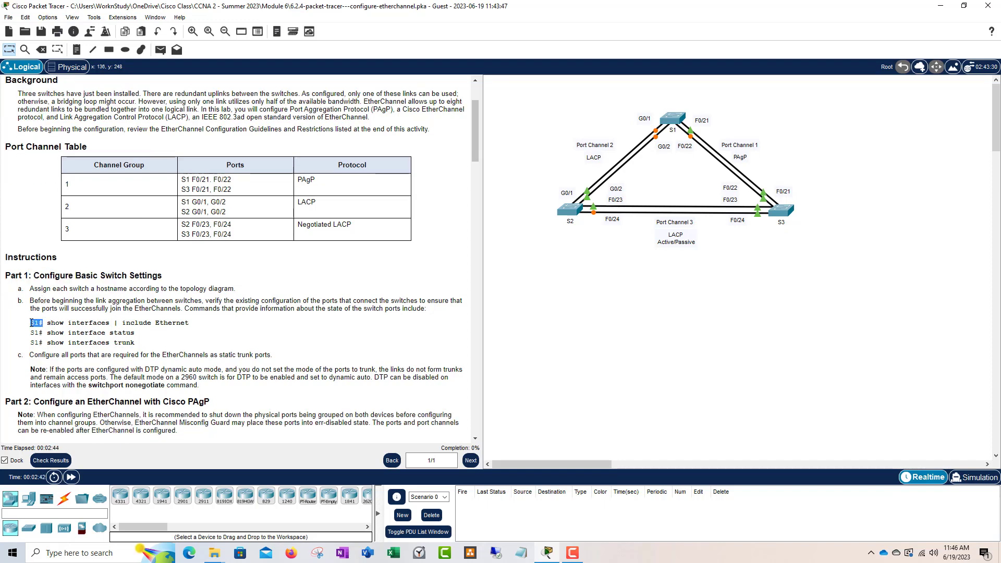
{"action": "left_click_drag", "start_coordinate": [190, 324], "coordinate": [51, 324]}
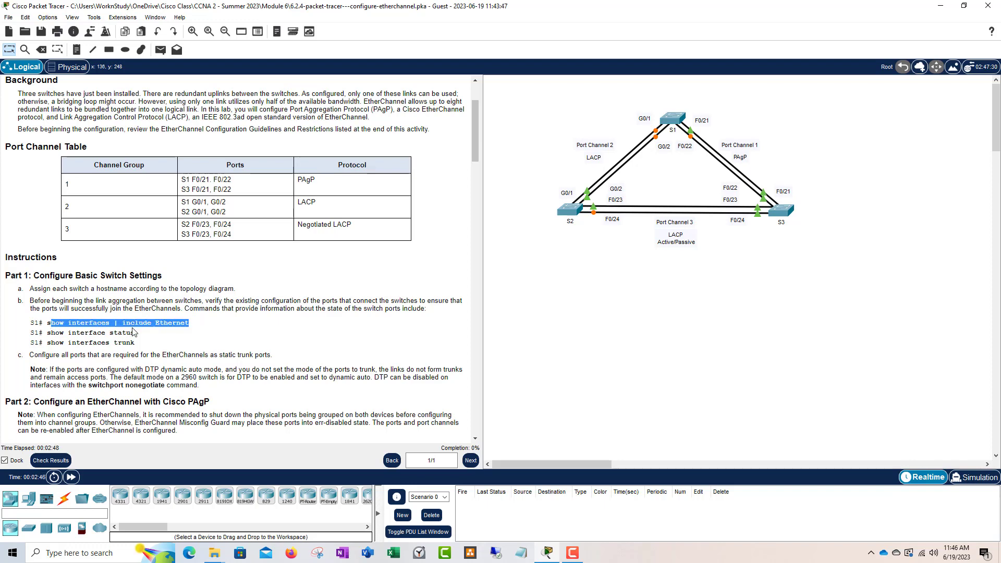
{"action": "left_click_drag", "start_coordinate": [136, 332], "coordinate": [47, 333]}
{"action": "left_click", "coordinate": [140, 346]}
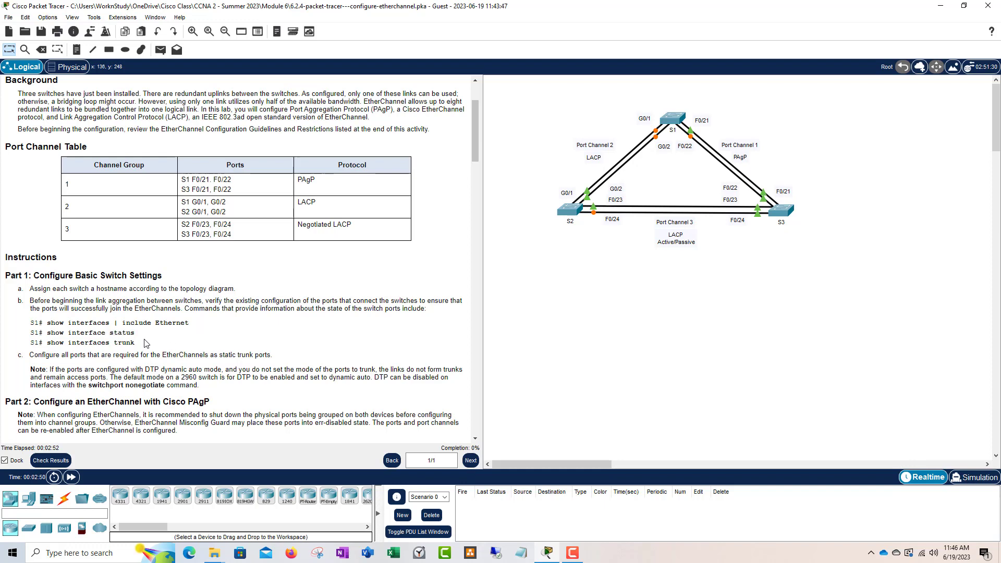
{"action": "left_click_drag", "start_coordinate": [147, 343], "coordinate": [48, 345]}
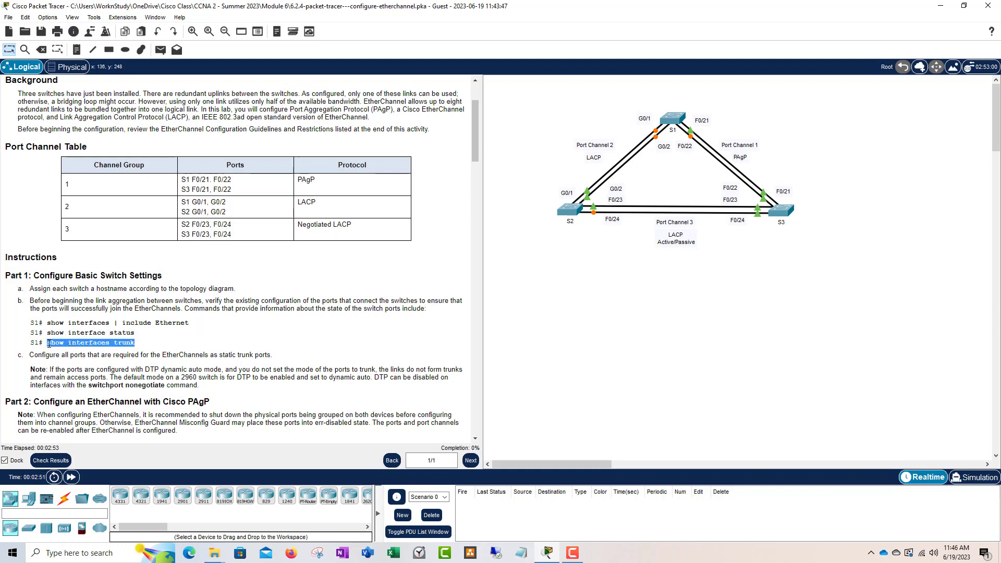
{"action": "left_click", "coordinate": [209, 320]}
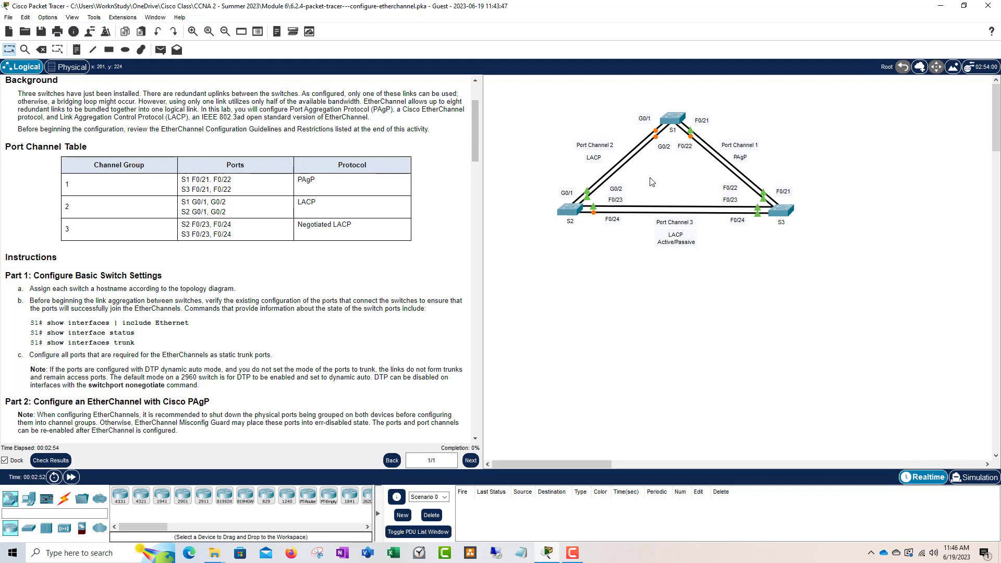
Open the command line of switch S1 and enter global configuration mode.
{"action": "left_click", "coordinate": [675, 119]}
{"action": "left_click_drag", "start_coordinate": [506, 145], "coordinate": [631, 93]}
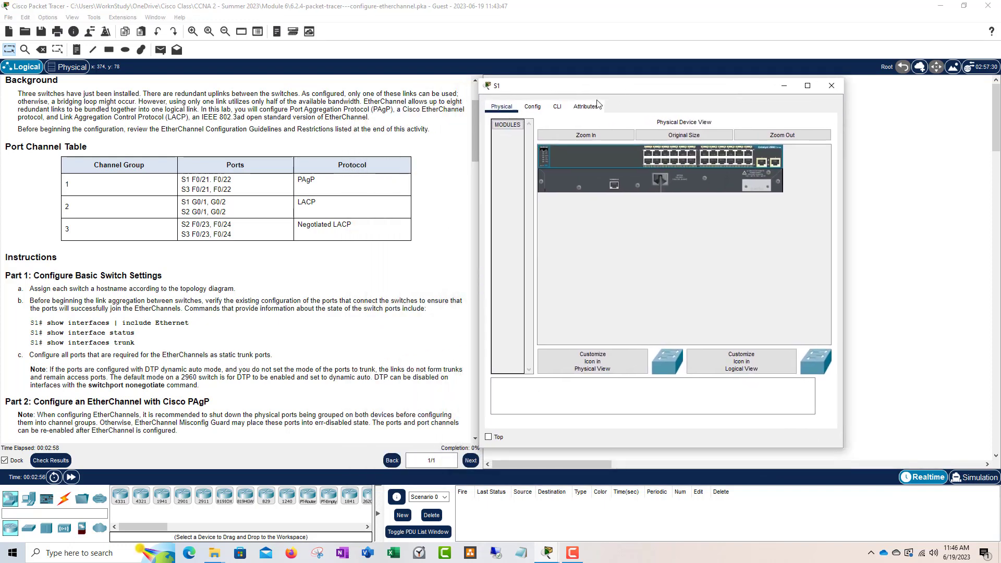
{"action": "left_click", "coordinate": [557, 106]}
{"action": "key", "text": "Return"}
{"action": "key", "text": "Return"}
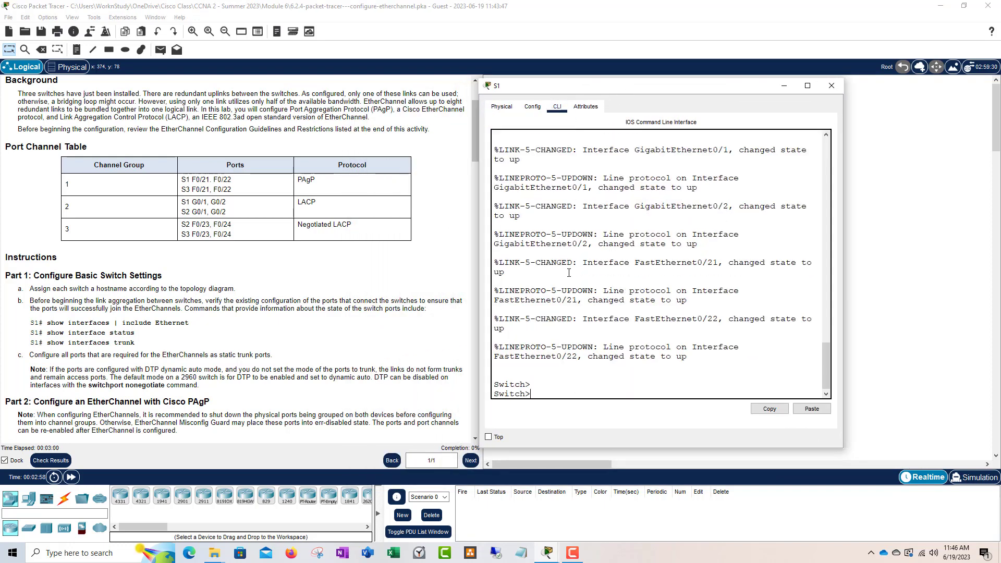
{"action": "type", "text": "en"}
{"action": "key", "text": "Return"}
{"action": "type", "text": "c"}
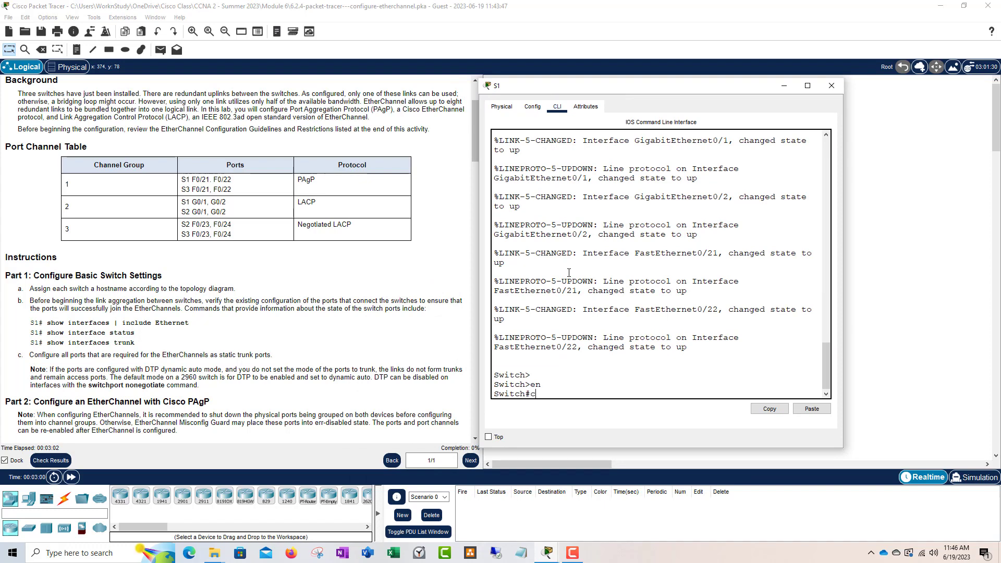
{"action": "type", "text": "onfig t"}
{"action": "key", "text": "Return"}
Set the switch's hostname to S1 and return to privileged EXEC mode.
{"action": "type", "text": "hostna"}
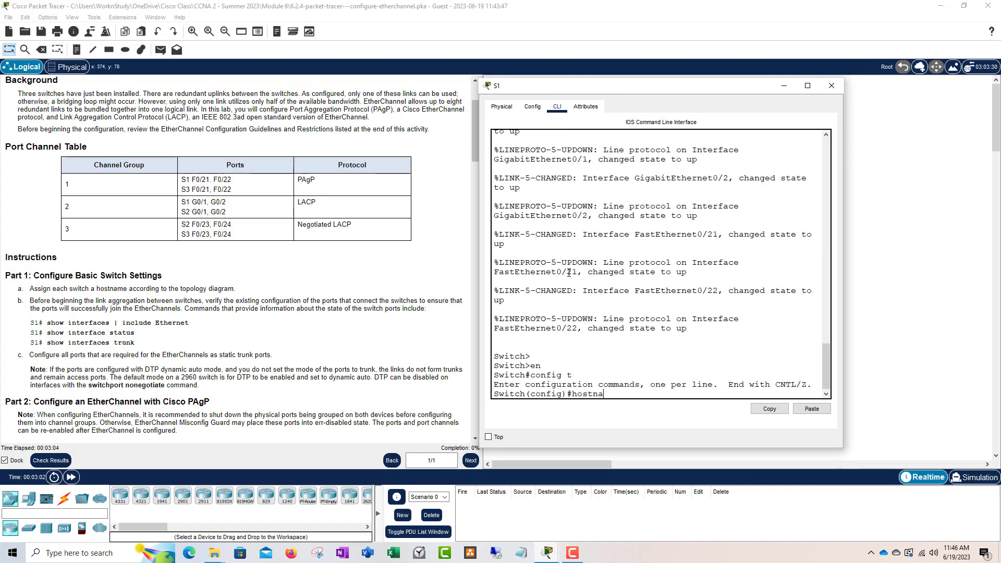
{"action": "type", "text": "me"}
{"action": "key", "text": "BackSpace"}
{"action": "type", "text": "me S1"}
{"action": "key", "text": "Return"}
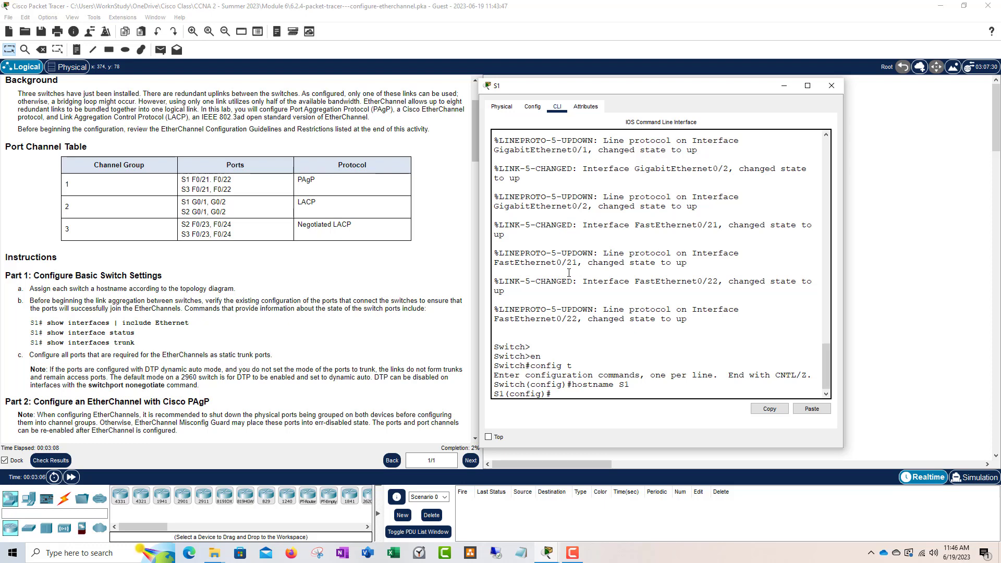
{"action": "type", "text": "exit"}
{"action": "key", "text": "Return"}
{"action": "key", "text": "Return"}
Run "show interfaces | include Ethernet" on S1 to list the state of its Ethernet ports.
{"action": "type", "text": "s"}
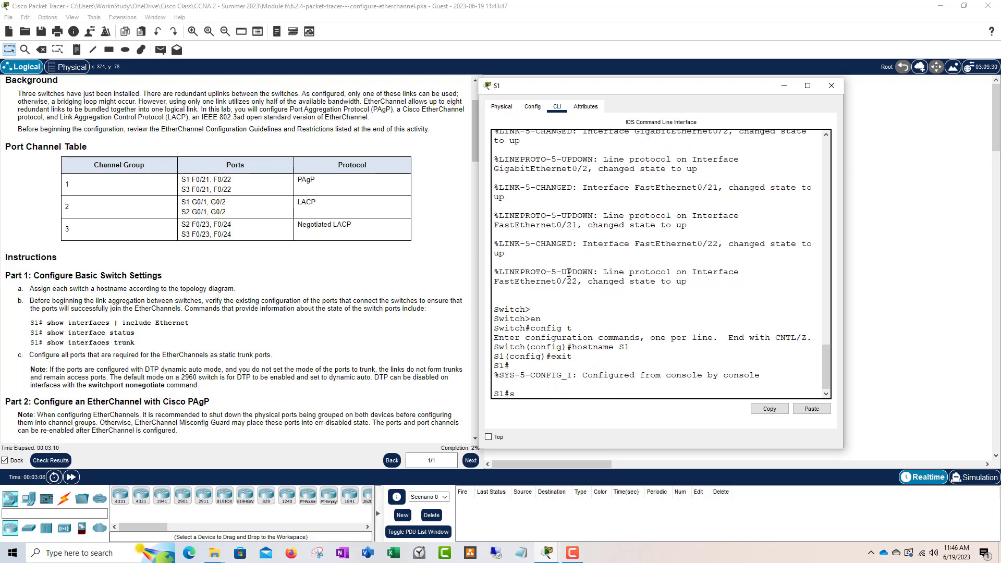
{"action": "type", "text": "how interf"}
{"action": "key", "text": "Tab"}
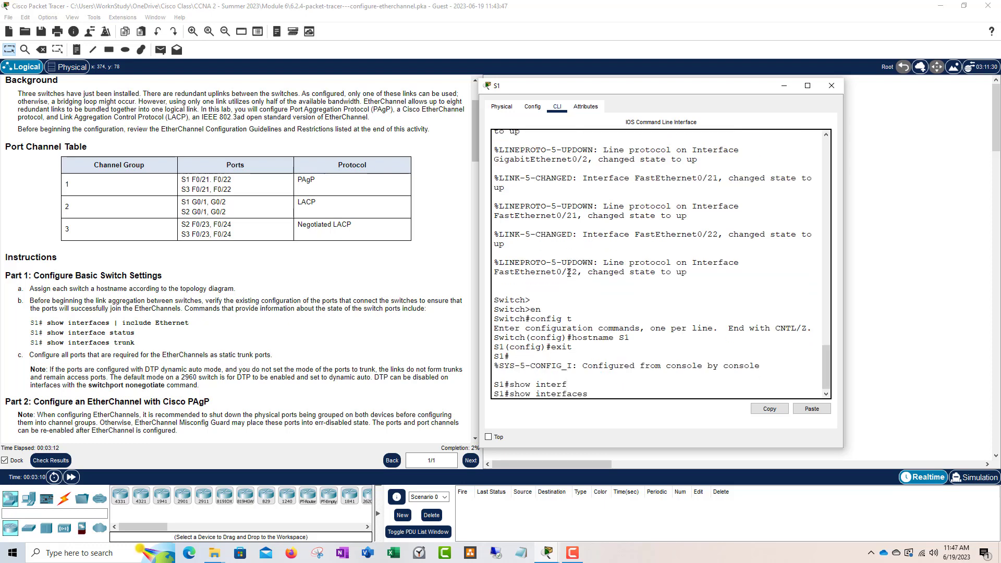
{"action": "type", "text": "| inclu"}
{"action": "key", "text": "Tab"}
{"action": "type", "text": "Ether"}
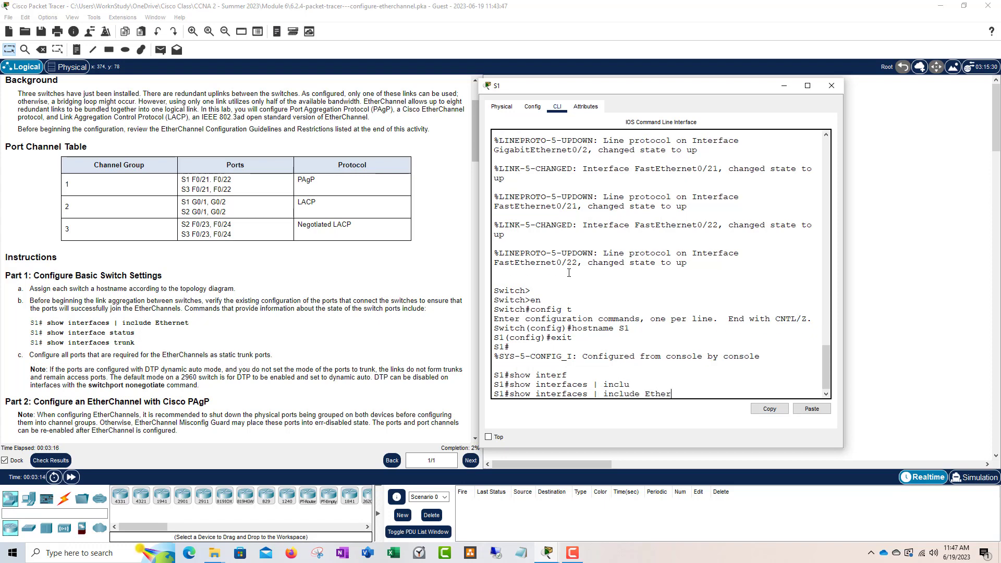
{"action": "type", "text": "net"}
{"action": "left_click_drag", "start_coordinate": [687, 394], "coordinate": [510, 393]}
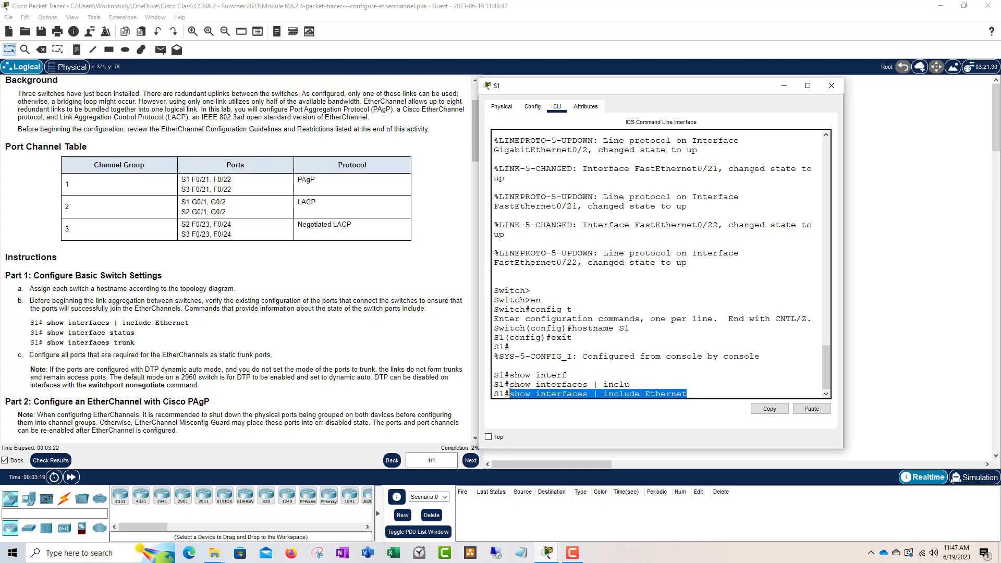
{"action": "left_click", "coordinate": [541, 394]}
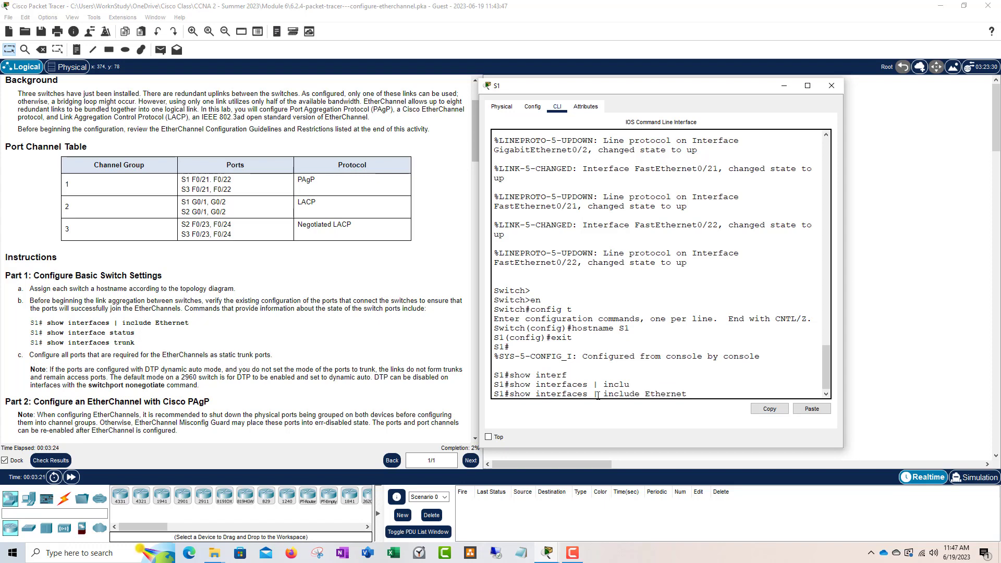
{"action": "left_click_drag", "start_coordinate": [589, 394], "coordinate": [536, 393]}
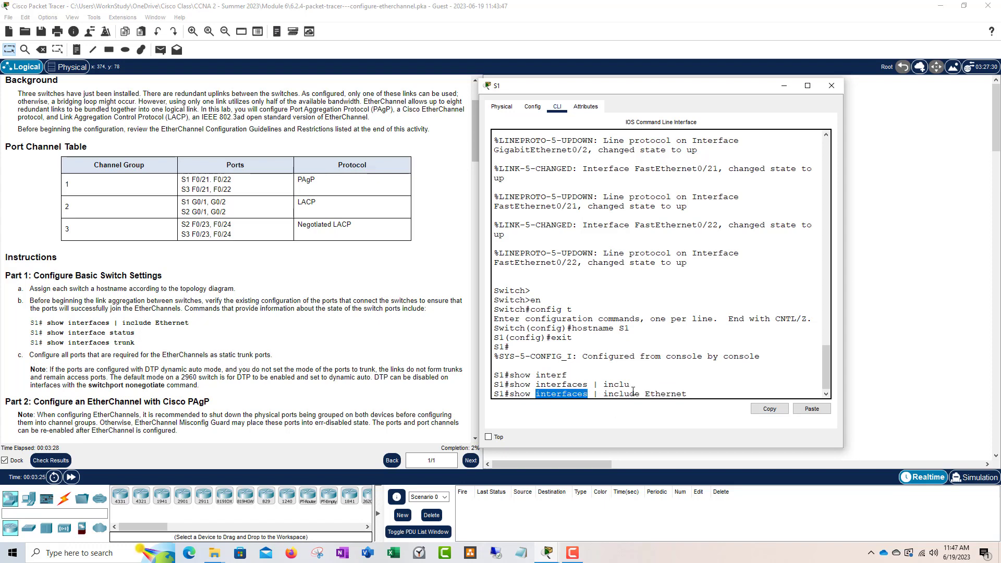
{"action": "left_click_drag", "start_coordinate": [686, 394], "coordinate": [645, 395]}
{"action": "left_click", "coordinate": [686, 396]}
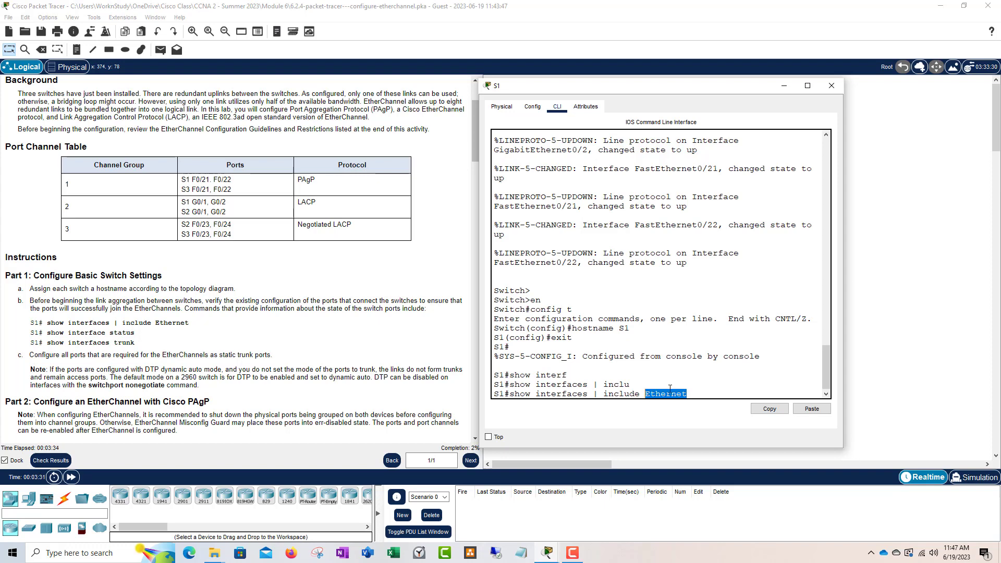
{"action": "left_click", "coordinate": [692, 394]}
{"action": "key", "text": "Return"}
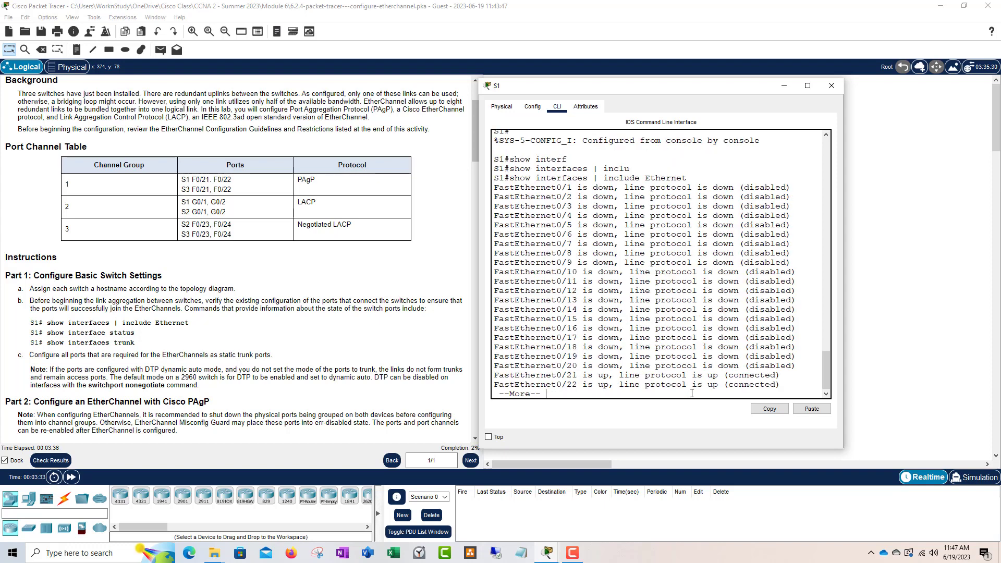
Examine the complete Ethernet port listing on S1, focusing on the FastEthernet0/21 and FastEthernet0/22 lines.
{"action": "left_click_drag", "start_coordinate": [514, 187], "coordinate": [557, 188]}
{"action": "scroll", "coordinate": [583, 235], "scroll_direction": "up", "scroll_amount": 2}
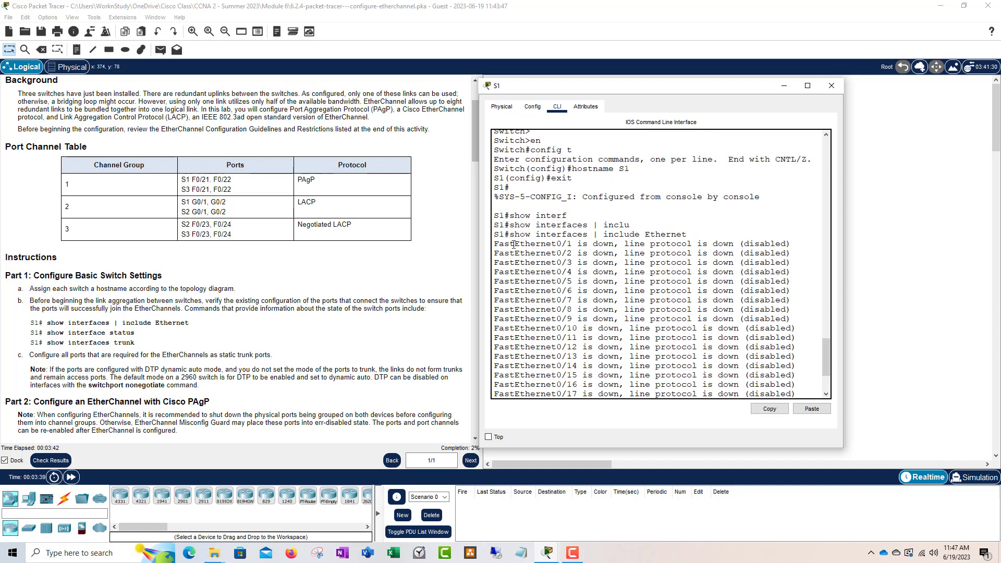
{"action": "left_click_drag", "start_coordinate": [515, 244], "coordinate": [563, 248]}
{"action": "scroll", "coordinate": [670, 250], "scroll_direction": "down", "scroll_amount": 3}
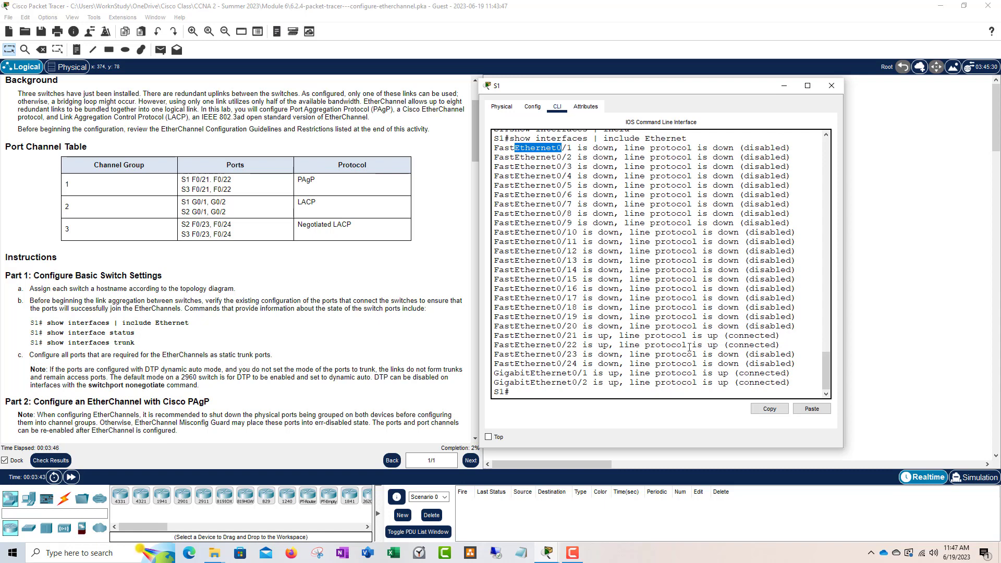
{"action": "left_click_drag", "start_coordinate": [779, 346], "coordinate": [493, 335]}
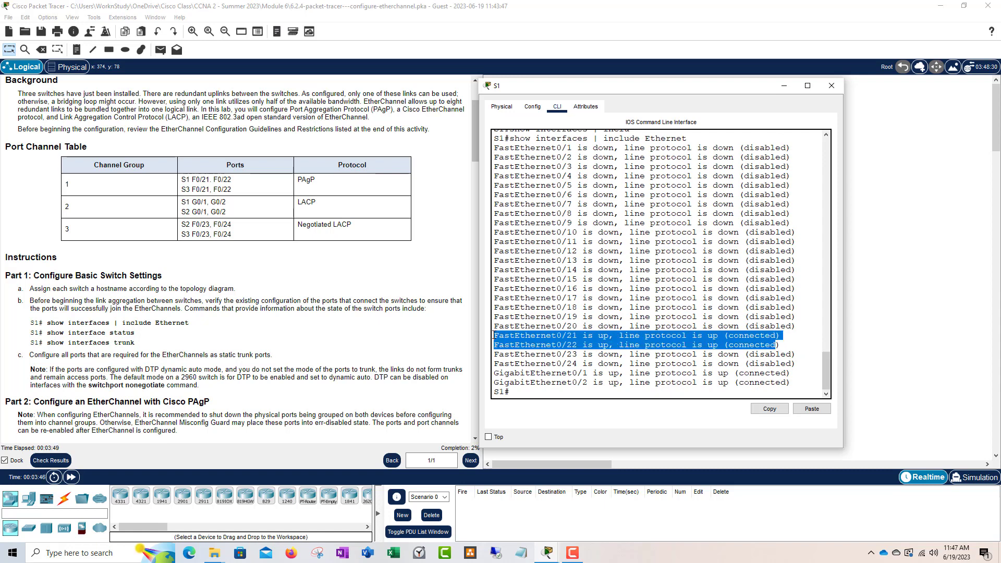
{"action": "left_click", "coordinate": [593, 340]}
Compare the FastEthernet0/21, FastEthernet0/22 and GigabitEthernet0/1-2 lines with S1's links in the topology diagram.
{"action": "left_click_drag", "start_coordinate": [651, 87], "coordinate": [383, 75]}
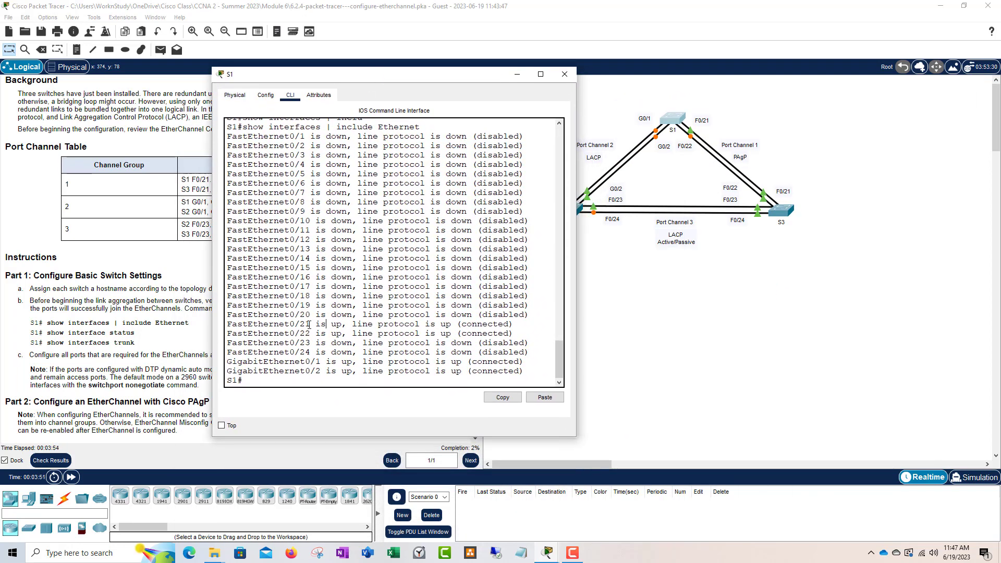
{"action": "left_click_drag", "start_coordinate": [310, 325], "coordinate": [291, 325]}
{"action": "left_click", "coordinate": [305, 334]}
{"action": "left_click_drag", "start_coordinate": [511, 336], "coordinate": [410, 328]}
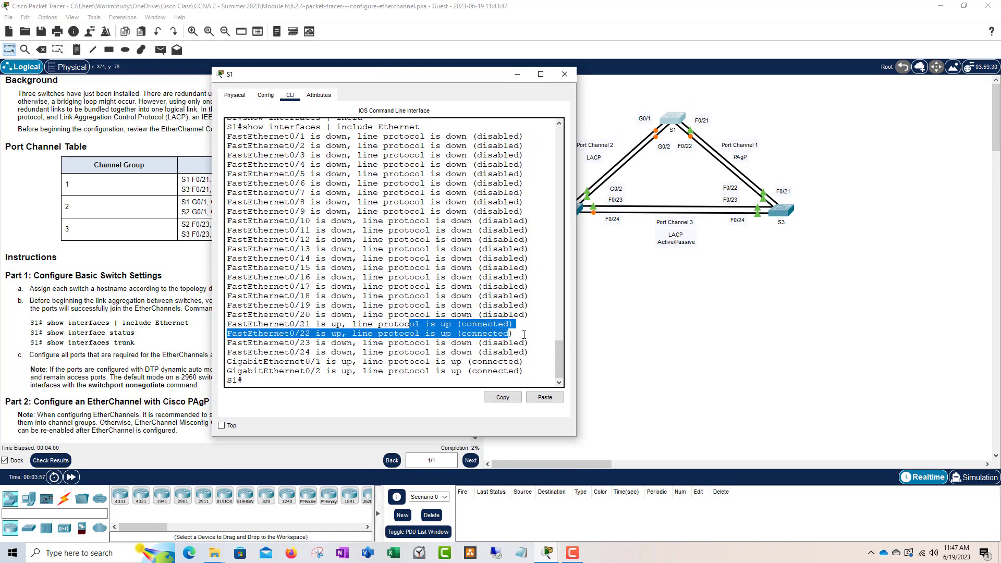
{"action": "left_click", "coordinate": [522, 336]}
{"action": "left_click_drag", "start_coordinate": [517, 334], "coordinate": [236, 325]}
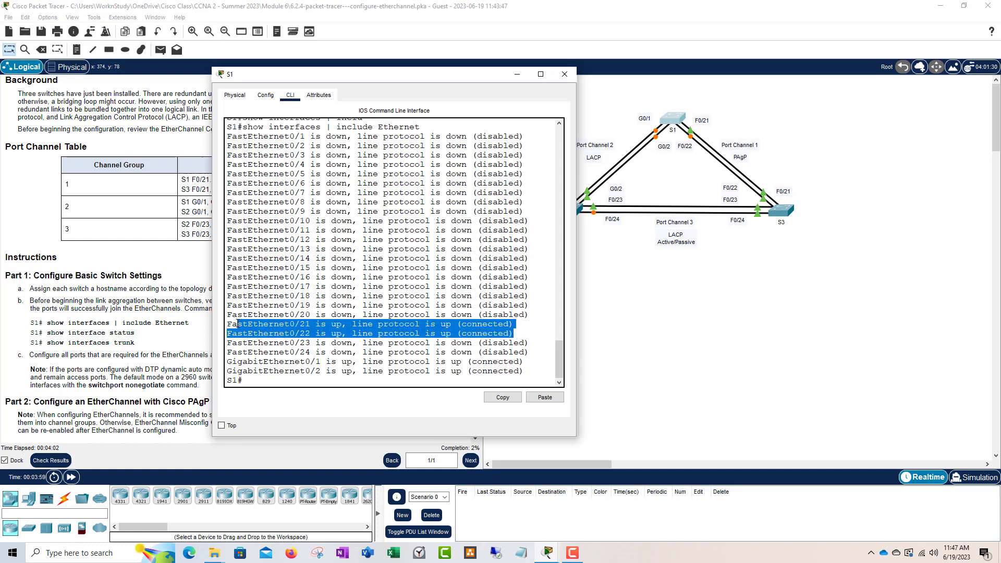
{"action": "mouse_move", "coordinate": [322, 361]}
{"action": "left_mouse_down"}
{"action": "mouse_move", "coordinate": [306, 361]}
{"action": "mouse_move", "coordinate": [306, 371]}
{"action": "left_mouse_up"}
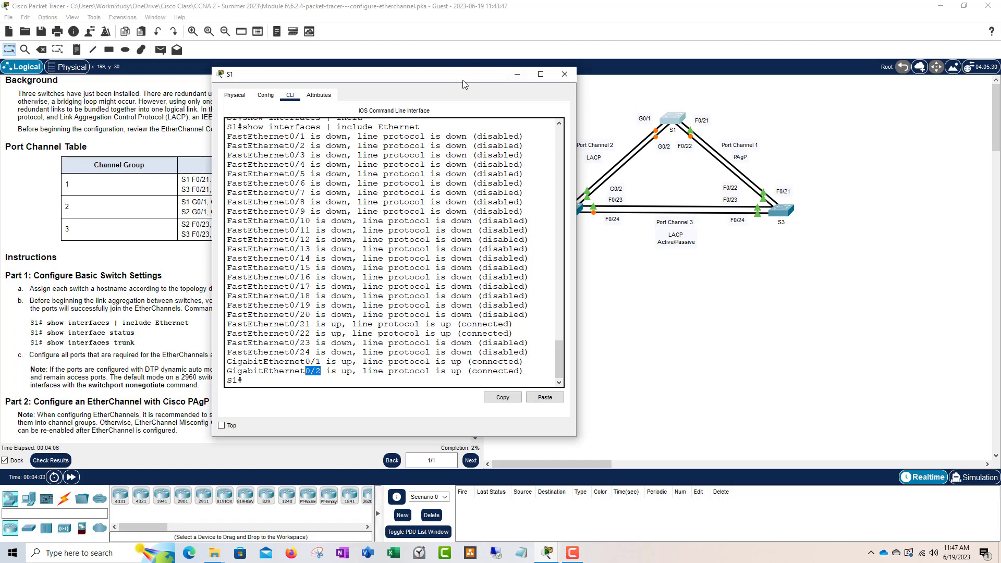
Uncover the instructions beside the S1 window and run "show interfaces status" on S1.
{"action": "left_click_drag", "start_coordinate": [469, 74], "coordinate": [752, 59]}
{"action": "scroll", "coordinate": [722, 272], "scroll_direction": "up", "scroll_amount": 1}
{"action": "scroll", "coordinate": [721, 272], "scroll_direction": "up", "scroll_amount": 3}
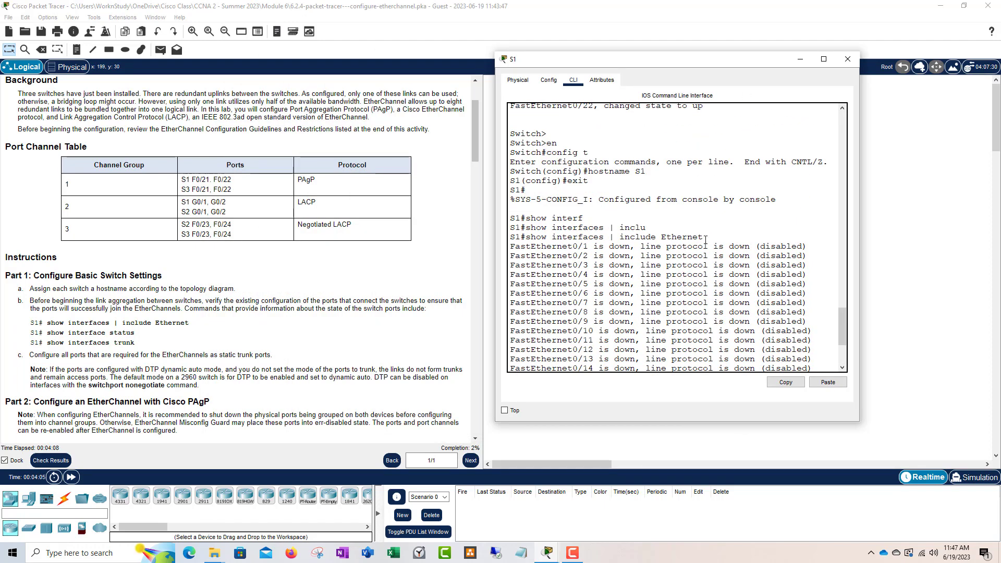
{"action": "scroll", "coordinate": [706, 240], "scroll_direction": "down", "scroll_amount": 4}
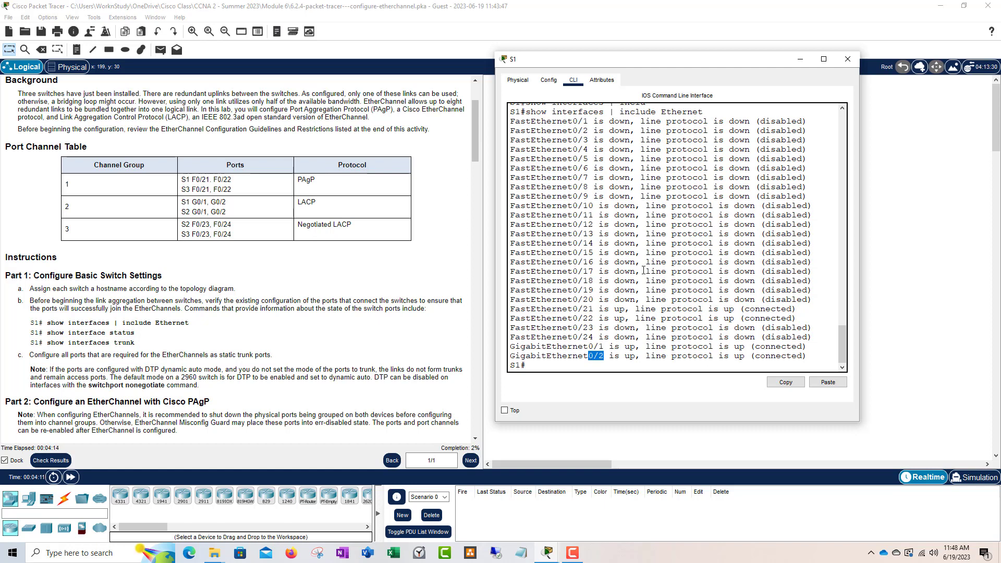
{"action": "scroll", "coordinate": [667, 276], "scroll_direction": "up", "scroll_amount": 2}
{"action": "scroll", "coordinate": [635, 227], "scroll_direction": "down", "scroll_amount": 2}
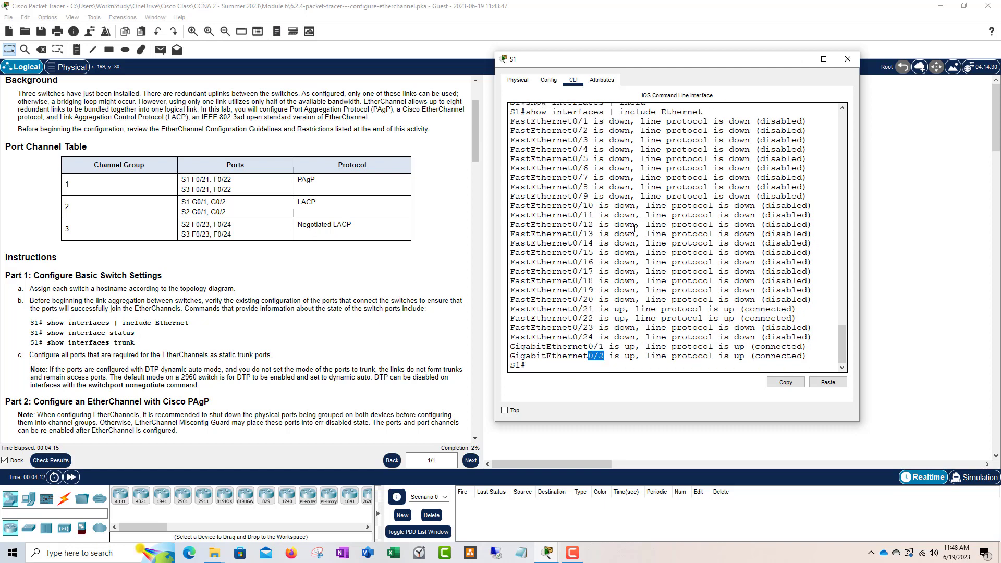
{"action": "left_click", "coordinate": [566, 358]}
{"action": "type", "text": "show int"}
{"action": "key", "text": "Tab"}
{"action": "type", "text": "status"}
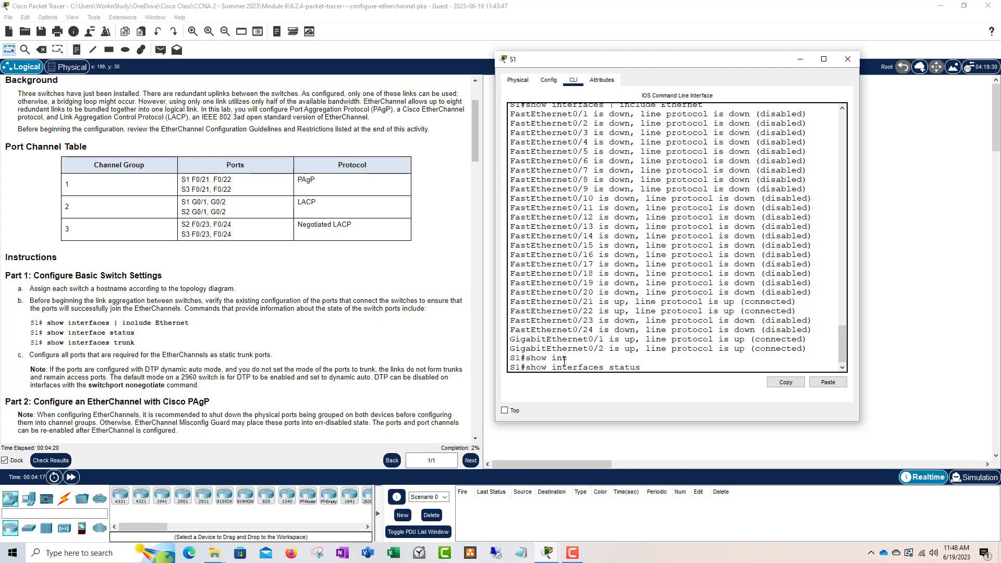
{"action": "key", "text": "Return"}
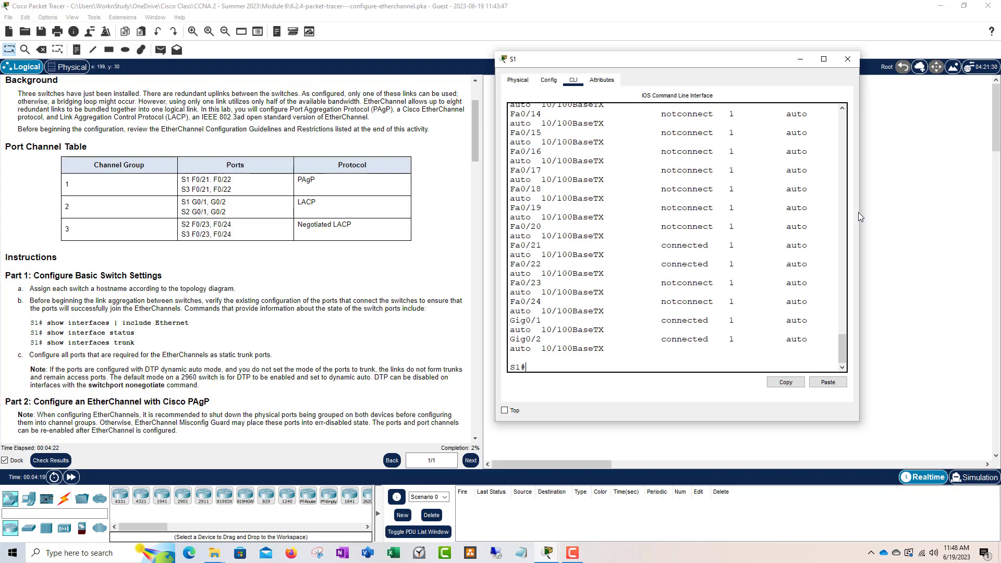
Widen the S1 window and examine the interface status table, focusing on the VLAN column and the Gig0/1 and Gig0/2 rows.
{"action": "left_click_drag", "start_coordinate": [859, 219], "coordinate": [944, 219]}
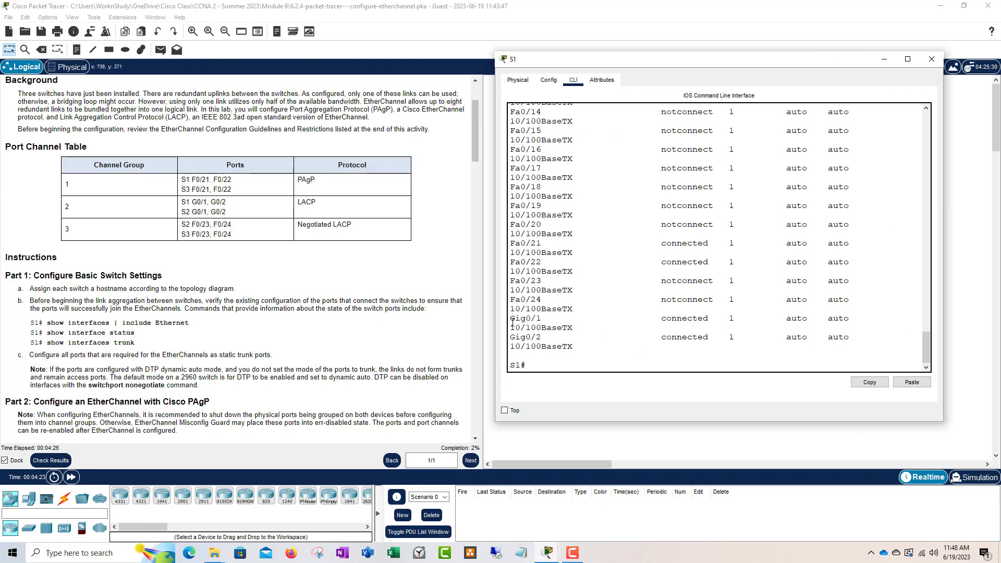
{"action": "left_click_drag", "start_coordinate": [510, 318], "coordinate": [795, 345]}
{"action": "left_click", "coordinate": [865, 339]}
{"action": "scroll", "coordinate": [786, 295], "scroll_direction": "up", "scroll_amount": 10}
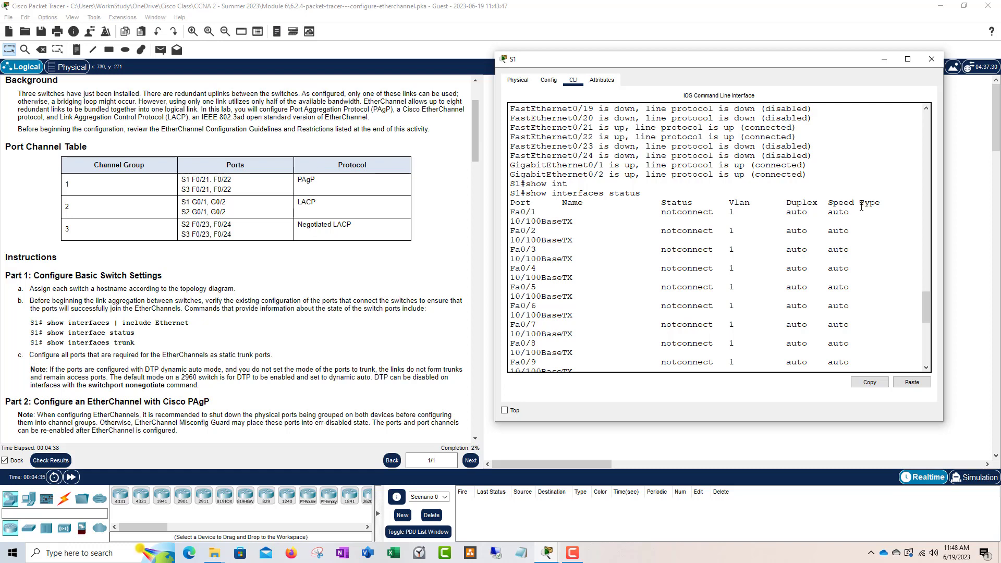
{"action": "scroll", "coordinate": [693, 208], "scroll_direction": "down", "scroll_amount": 12}
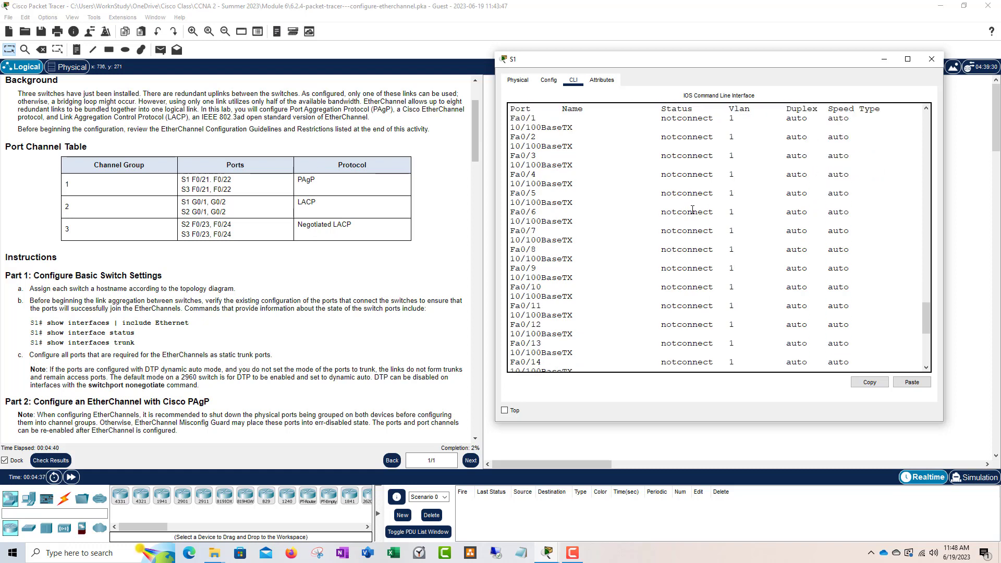
{"action": "scroll", "coordinate": [712, 293], "scroll_direction": "up", "scroll_amount": 12}
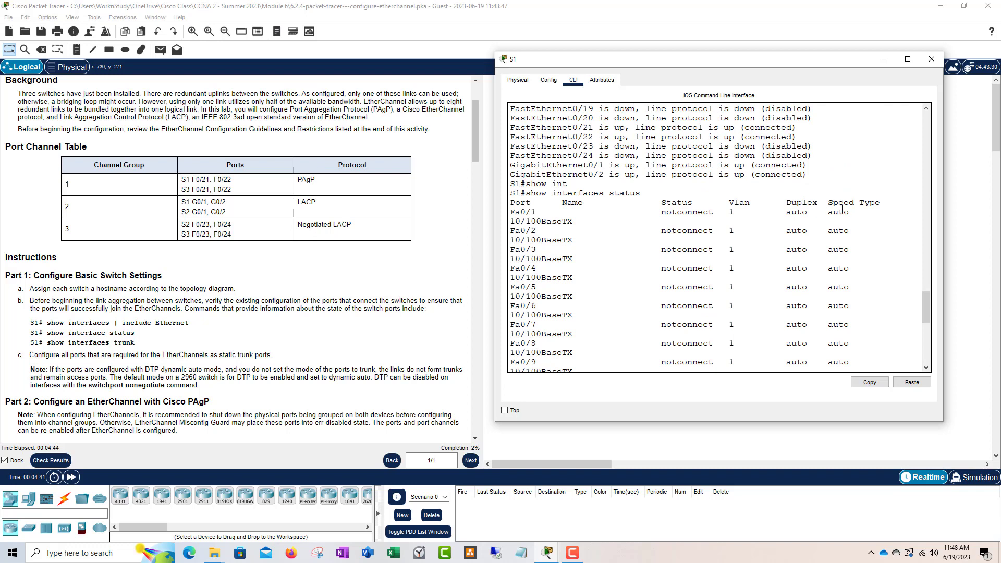
{"action": "scroll", "coordinate": [577, 204], "scroll_direction": "down", "scroll_amount": 6}
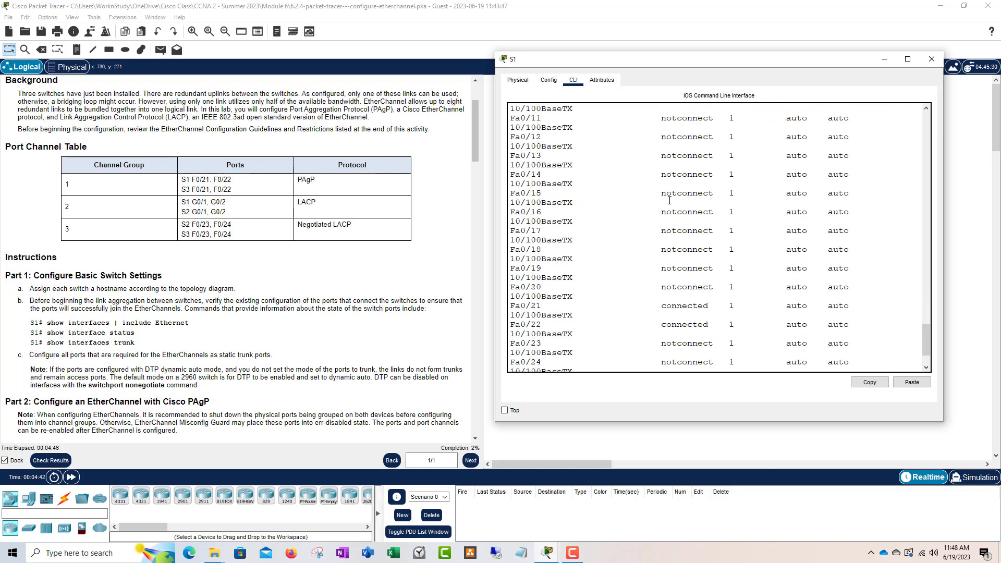
{"action": "scroll", "coordinate": [753, 221], "scroll_direction": "up", "scroll_amount": 5}
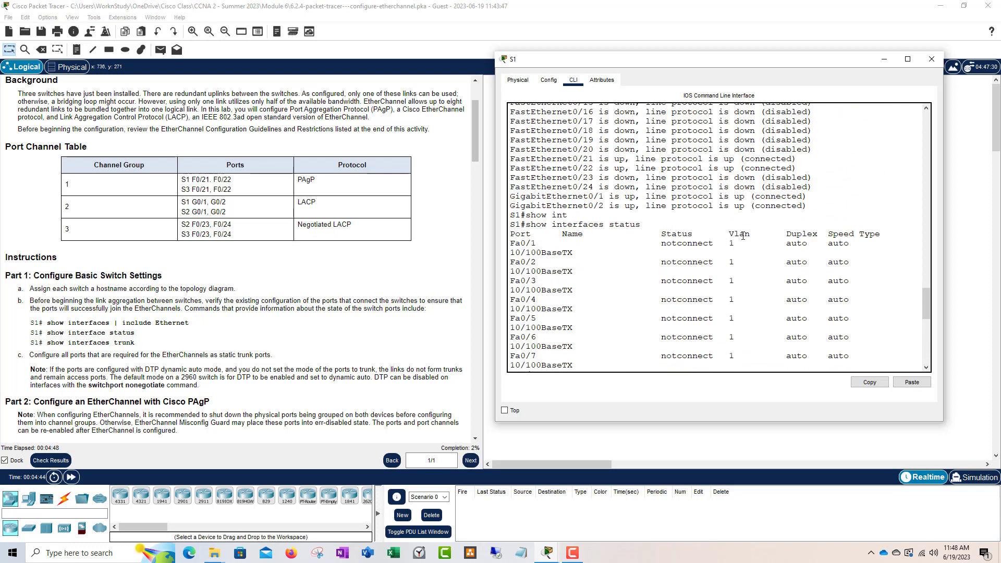
{"action": "left_click_drag", "start_coordinate": [750, 236], "coordinate": [723, 236]}
{"action": "scroll", "coordinate": [652, 233], "scroll_direction": "down", "scroll_amount": 13}
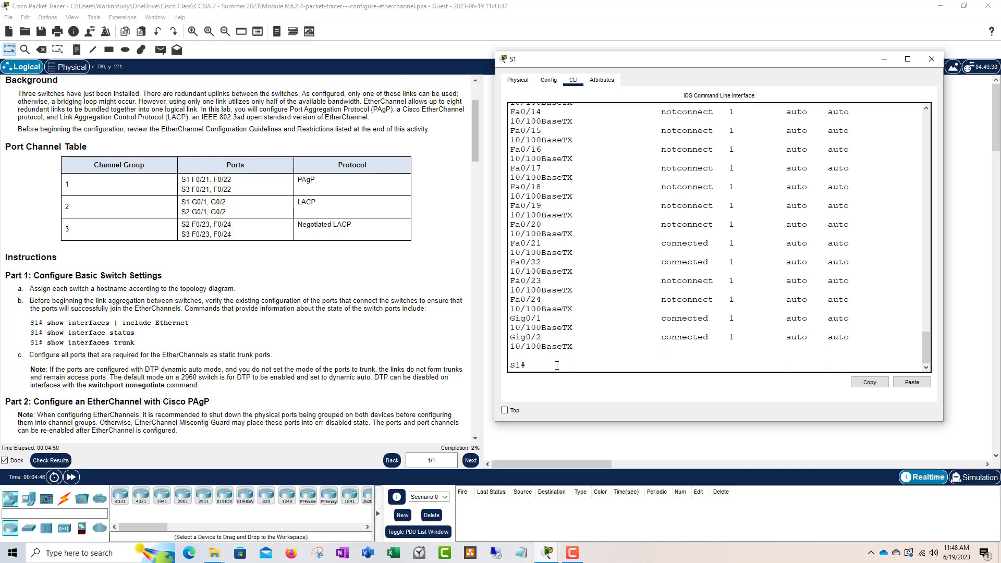
Run "show interfaces trunk" on S1 and check its output.
{"action": "type", "text": "how int"}
{"action": "key", "text": "Tab"}
{"action": "type", "text": "t"}
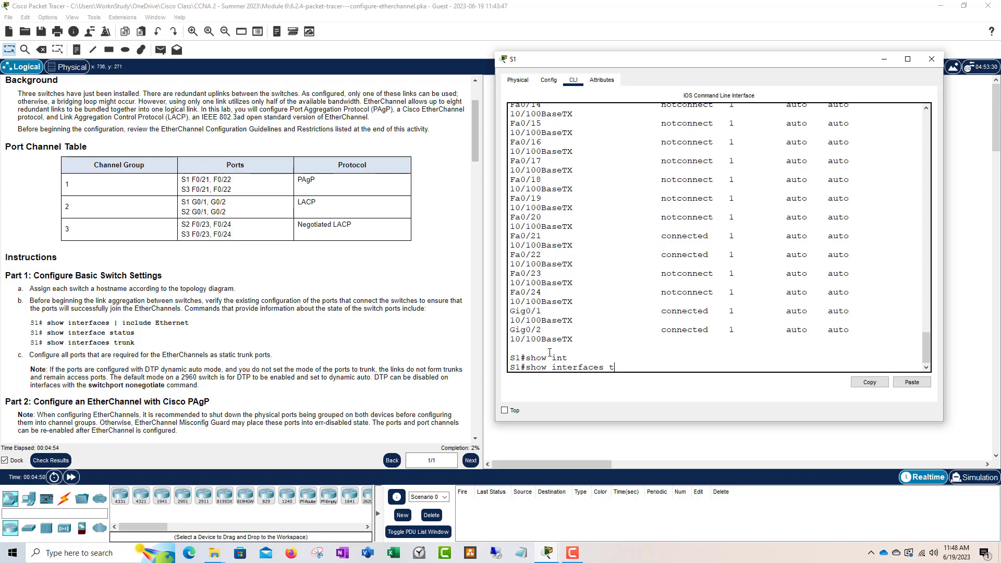
{"action": "type", "text": "runk"}
{"action": "key", "text": "Return"}
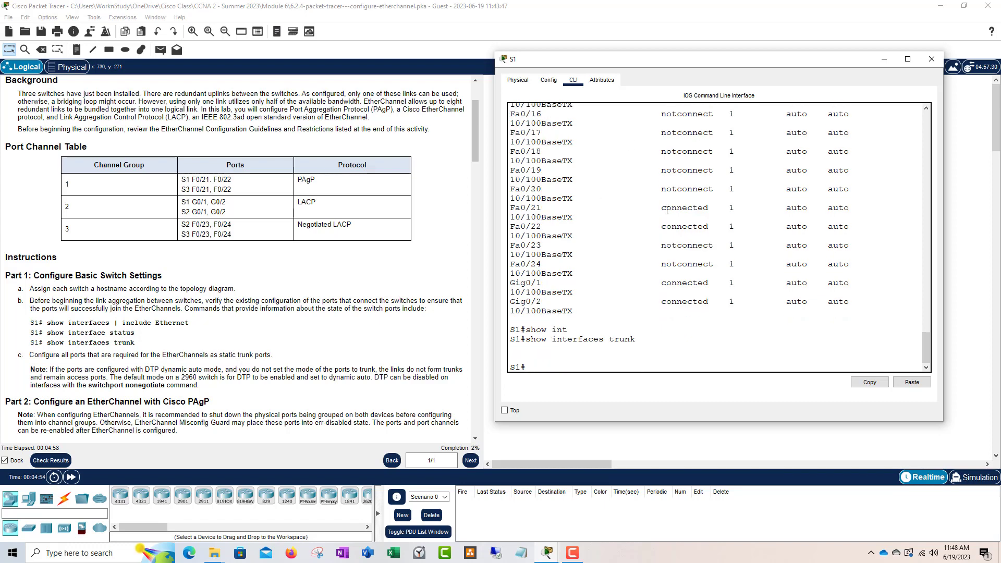
{"action": "scroll", "coordinate": [616, 279], "scroll_direction": "up", "scroll_amount": 5}
{"action": "scroll", "coordinate": [616, 280], "scroll_direction": "down", "scroll_amount": 5}
{"action": "left_click_drag", "start_coordinate": [626, 340], "coordinate": [527, 343]}
{"action": "left_click", "coordinate": [645, 348]}
{"action": "left_click_drag", "start_coordinate": [637, 343], "coordinate": [527, 343]}
Read the instructions on static trunk ports and the start of Part 2 on configuring an EtherChannel with Cisco PAgP.
{"action": "scroll", "coordinate": [277, 249], "scroll_direction": "down", "scroll_amount": 3}
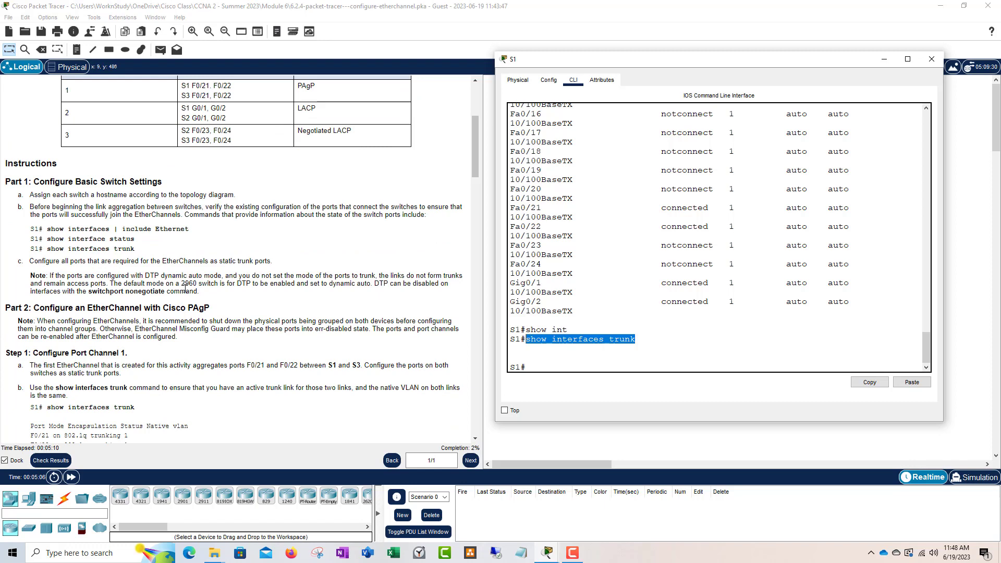
{"action": "scroll", "coordinate": [102, 307], "scroll_direction": "down", "scroll_amount": 1}
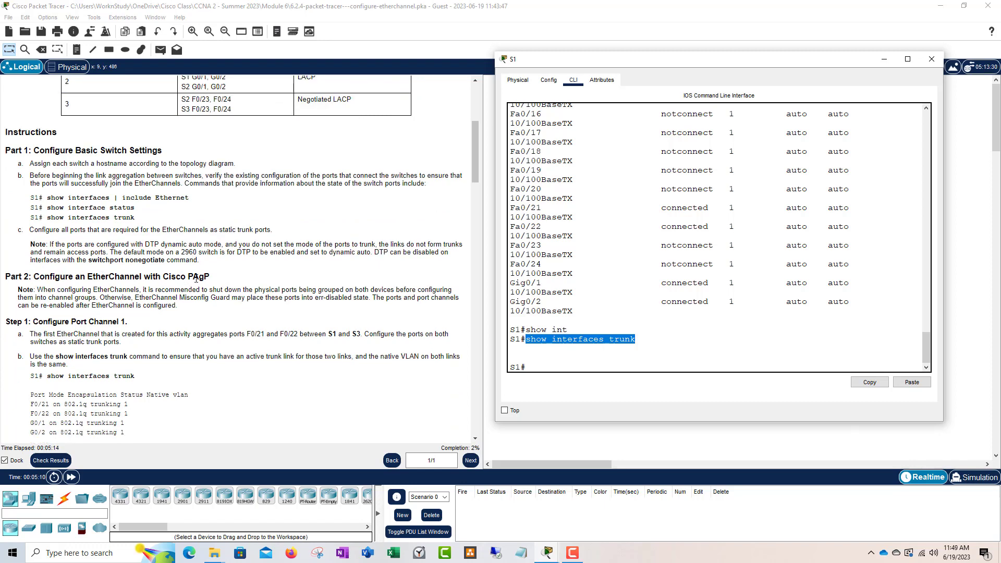
{"action": "left_click_drag", "start_coordinate": [204, 276], "coordinate": [162, 277]}
{"action": "left_click", "coordinate": [229, 280]}
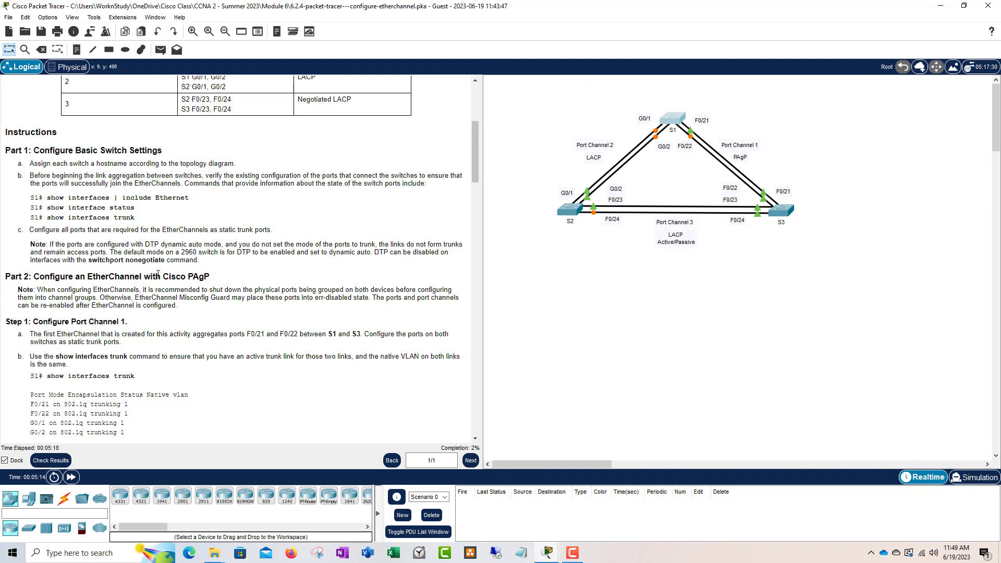
{"action": "left_click_drag", "start_coordinate": [210, 277], "coordinate": [170, 277]}
{"action": "left_click", "coordinate": [223, 280]}
{"action": "scroll", "coordinate": [182, 297], "scroll_direction": "down", "scroll_amount": 1}
{"action": "scroll", "coordinate": [182, 296], "scroll_direction": "down", "scroll_amount": 1}
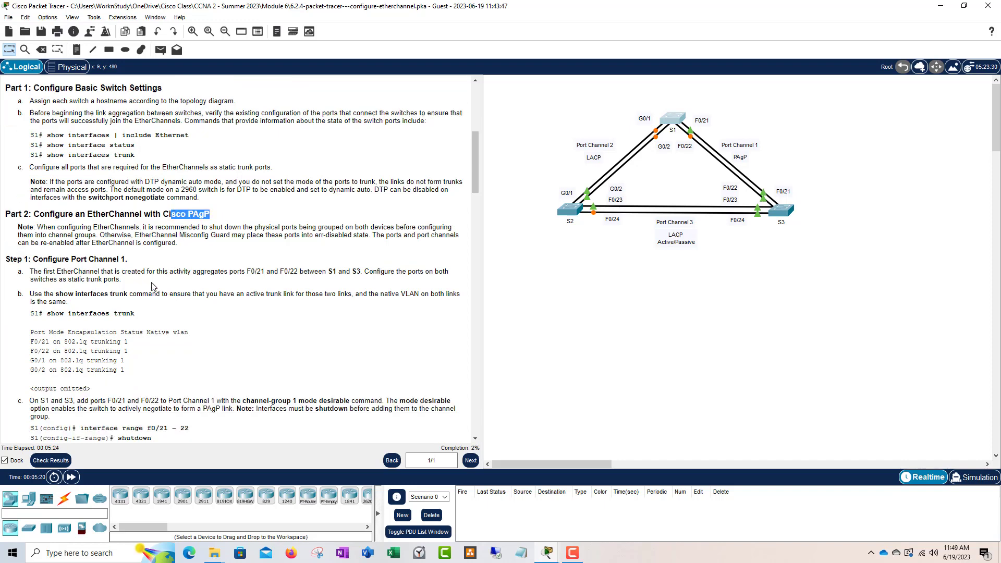
Read the Part 2 note on shutting down physical ports and Step 1a on aggregating F0/21 and F0/22 between S1 and S3.
{"action": "left_click", "coordinate": [272, 230]}
{"action": "left_click_drag", "start_coordinate": [297, 230], "coordinate": [266, 229]}
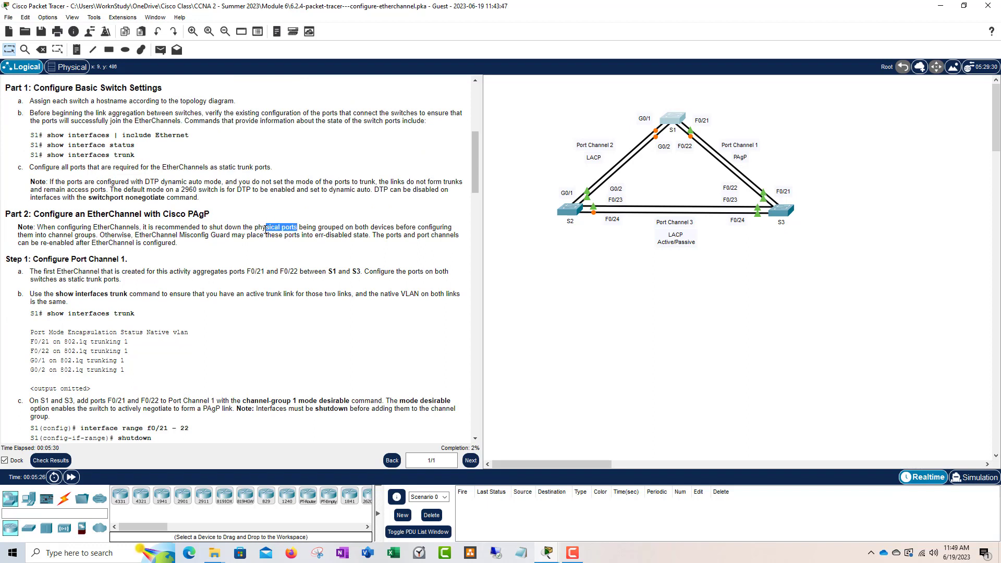
{"action": "left_click", "coordinate": [302, 230]}
{"action": "scroll", "coordinate": [160, 304], "scroll_direction": "down", "scroll_amount": 1}
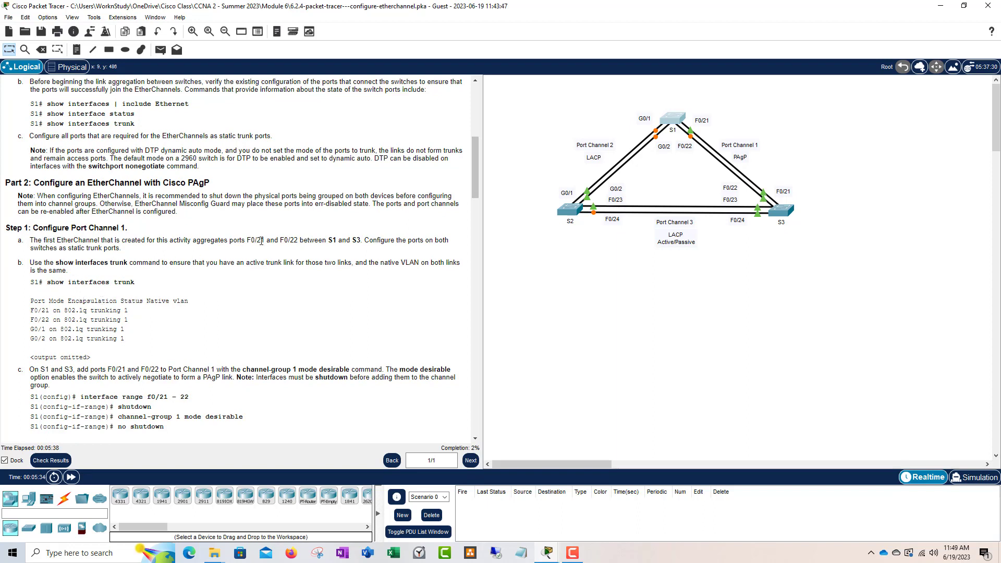
{"action": "left_click_drag", "start_coordinate": [128, 227], "coordinate": [37, 231]}
{"action": "left_click", "coordinate": [36, 231]}
{"action": "mouse_move", "coordinate": [265, 241]}
{"action": "left_mouse_down"}
{"action": "mouse_move", "coordinate": [256, 240]}
{"action": "mouse_move", "coordinate": [284, 241]}
{"action": "left_mouse_up"}
{"action": "left_click", "coordinate": [338, 240]}
{"action": "double_click", "coordinate": [357, 240]}
Bring back S1's command line and enter global configuration mode with "config t".
{"action": "left_click", "coordinate": [674, 121]}
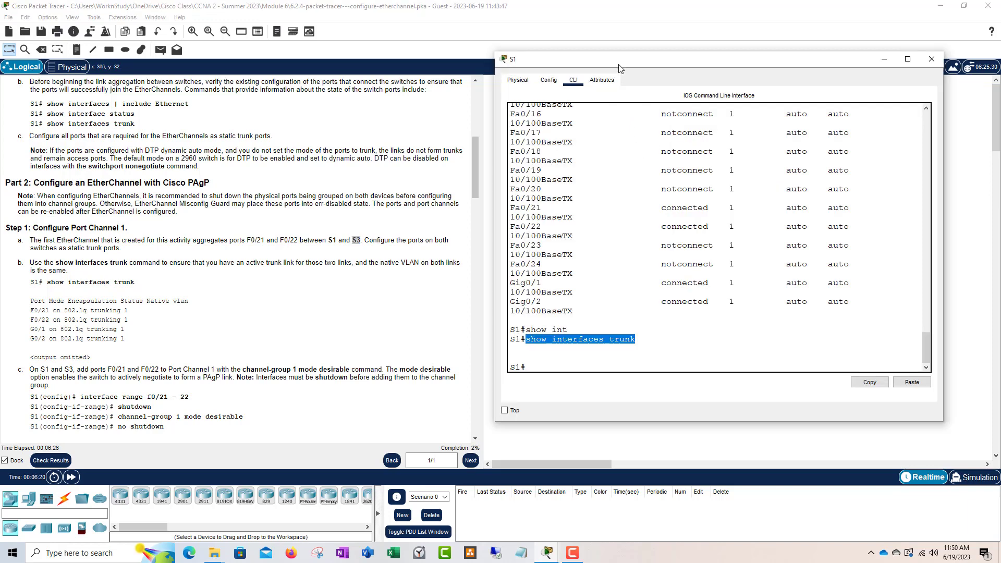
{"action": "key", "text": "Return"}
{"action": "key", "text": "Return"}
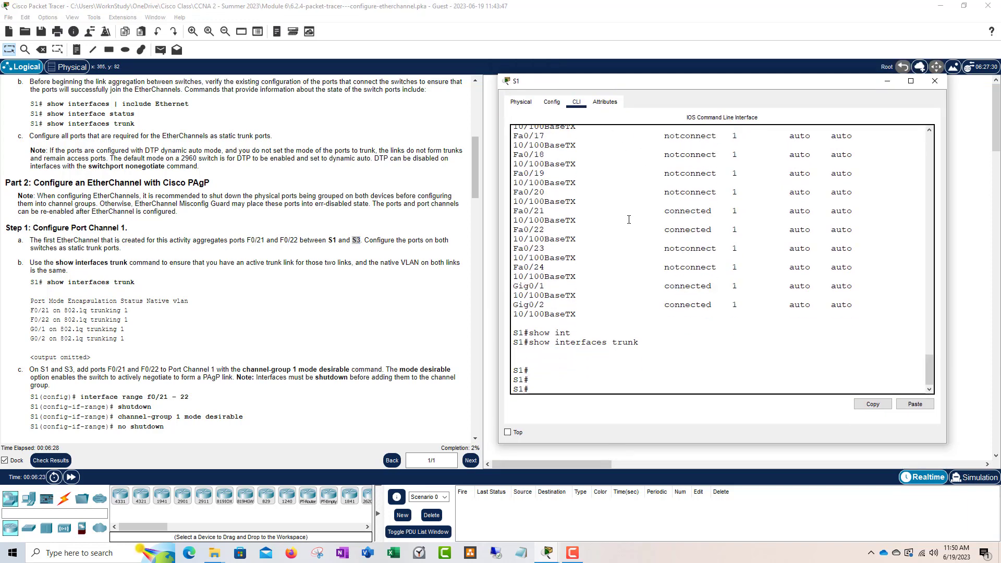
{"action": "type", "text": "config t"}
{"action": "key", "text": "Return"}
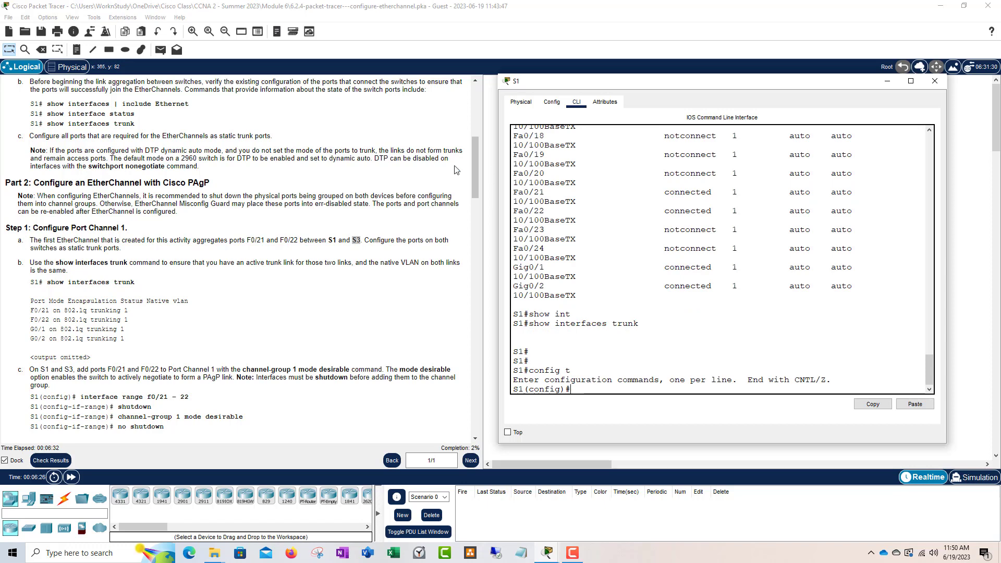
Select the interface range fa0/21 - 22 on S1 and shut down both ports.
{"action": "scroll", "coordinate": [98, 266], "scroll_direction": "down", "scroll_amount": 3}
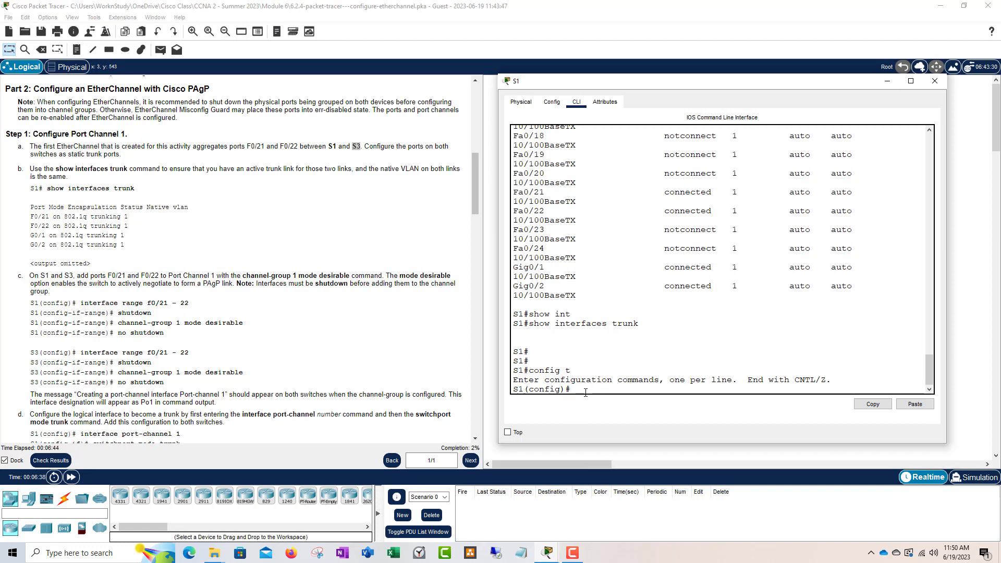
{"action": "type", "text": "interface"}
{"action": "key", "text": "Tab"}
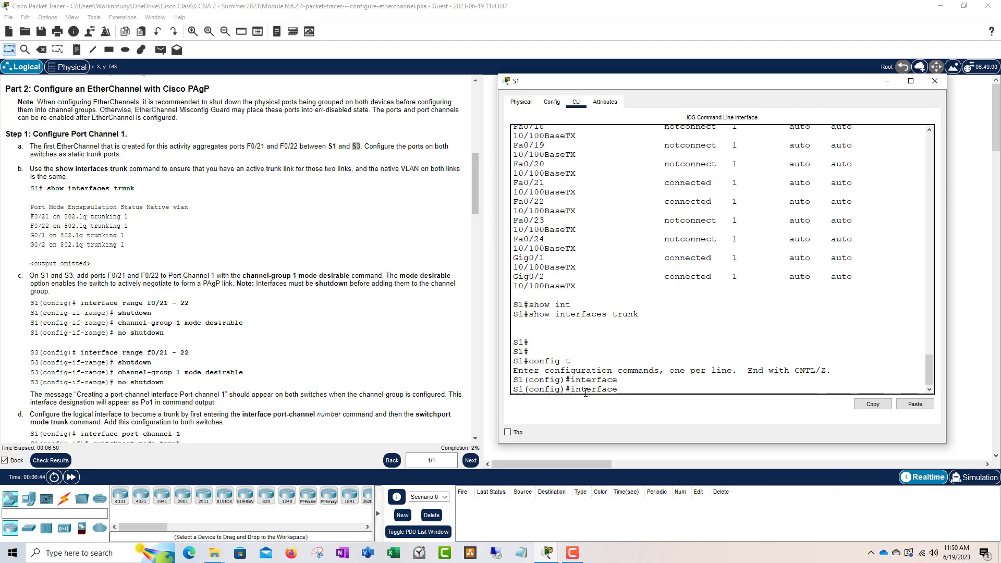
{"action": "type", "text": "range fa0/21 - 22"}
{"action": "key", "text": "Return"}
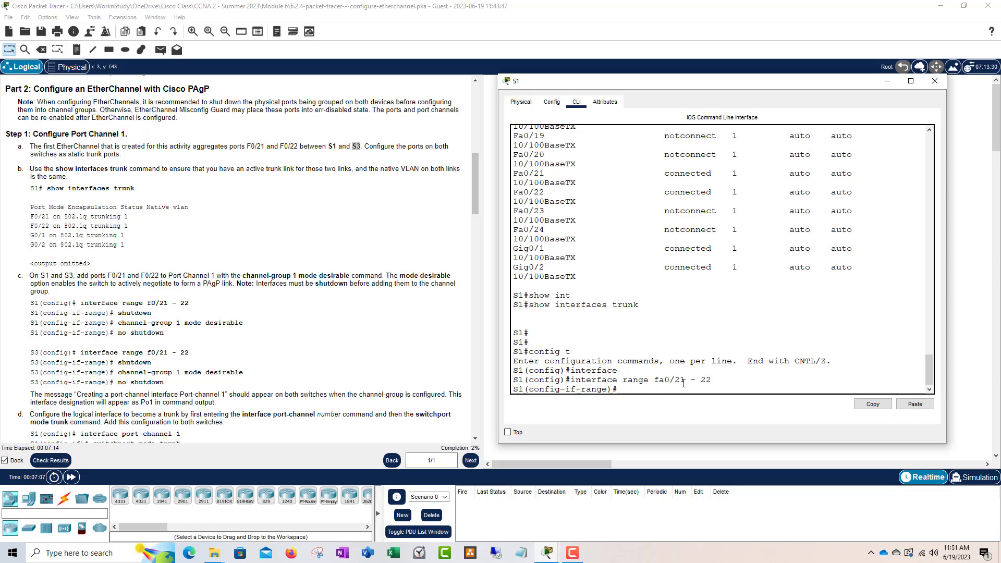
{"action": "type", "text": "shut"}
{"action": "key", "text": "Tab"}
{"action": "key", "text": "Return"}
{"action": "key", "text": "Return"}
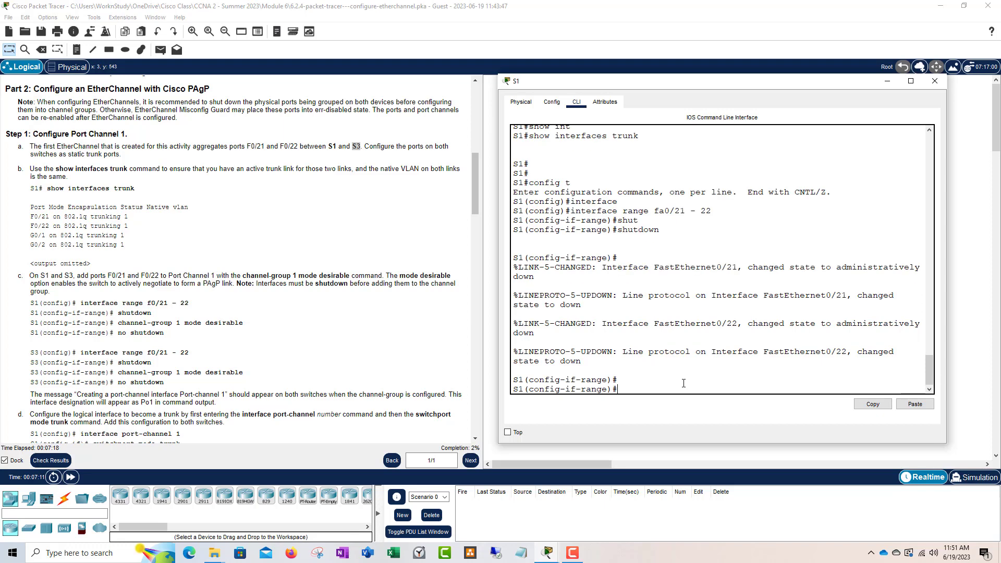
Write the "channel-group 1" part of the command for S1's fa0/21 - 22 range.
{"action": "type", "text": "chann"}
{"action": "key", "text": "Tab"}
{"action": "type", "text": "el-grop"}
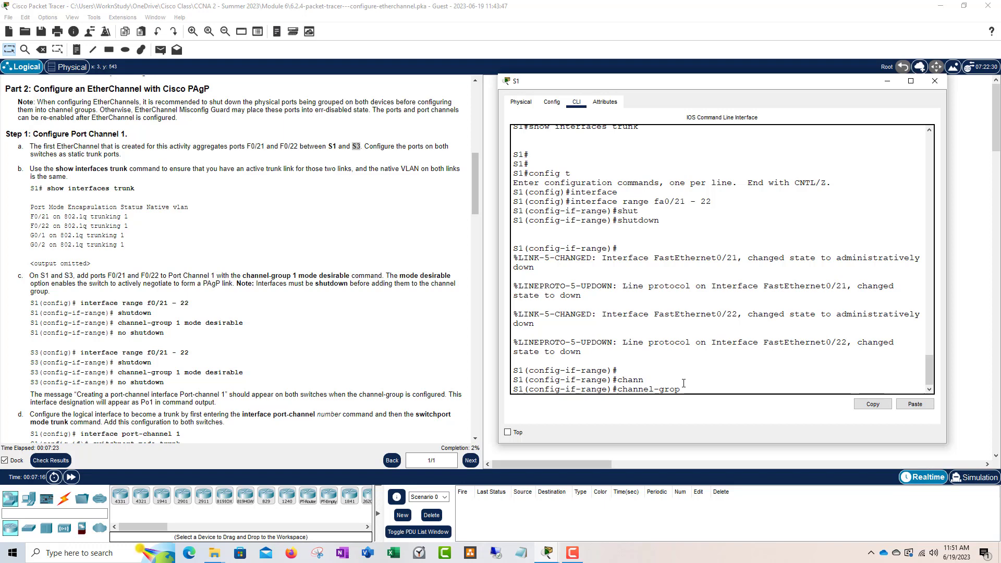
{"action": "key", "text": "Tab"}
{"action": "key", "text": "BackSpace"}
{"action": "type", "text": "up"}
{"action": "key", "text": "Tab"}
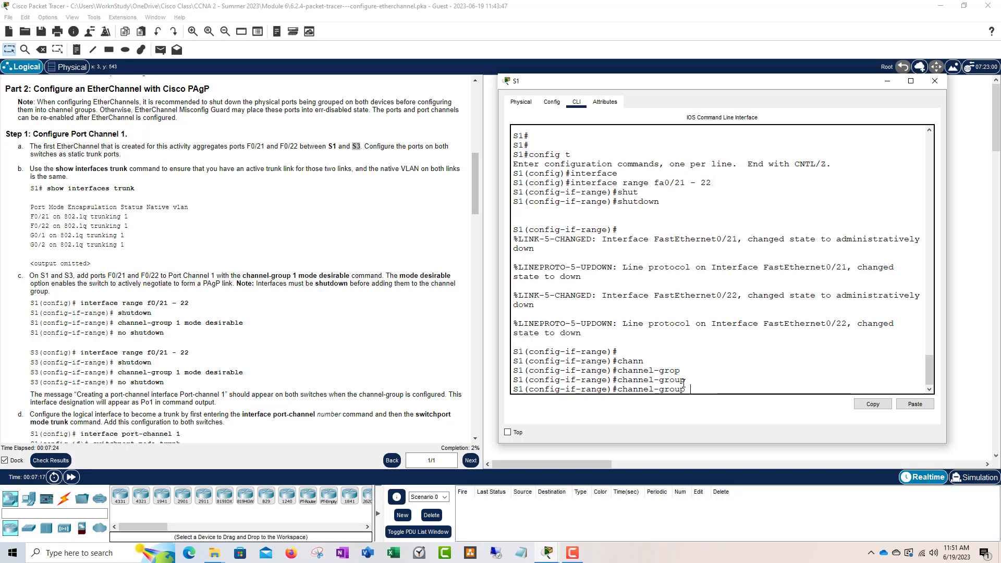
{"action": "type", "text": "1 d"}
{"action": "scroll", "coordinate": [295, 269], "scroll_direction": "up", "scroll_amount": 4}
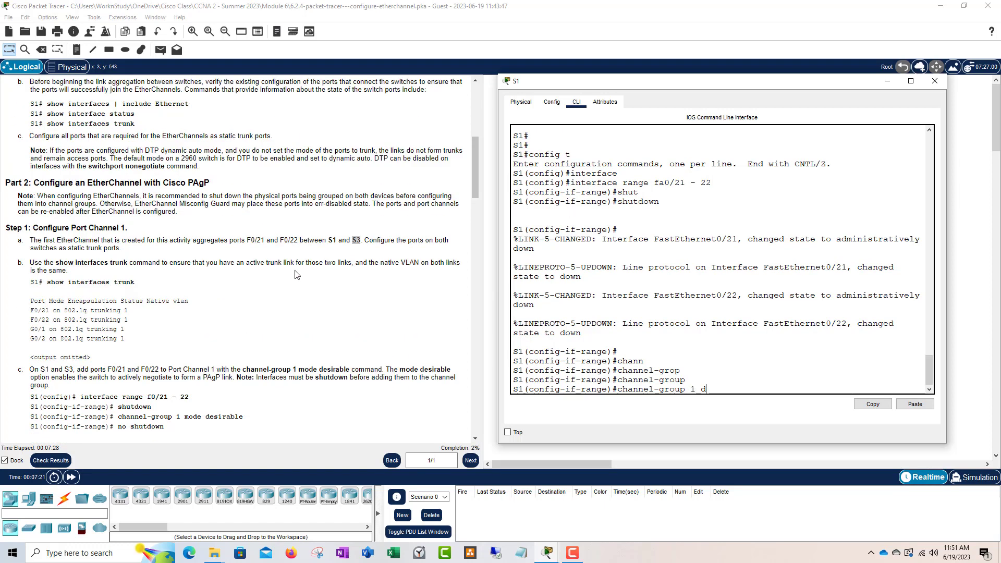
{"action": "scroll", "coordinate": [296, 269], "scroll_direction": "up", "scroll_amount": 3}
{"action": "scroll", "coordinate": [293, 267], "scroll_direction": "down", "scroll_amount": 6}
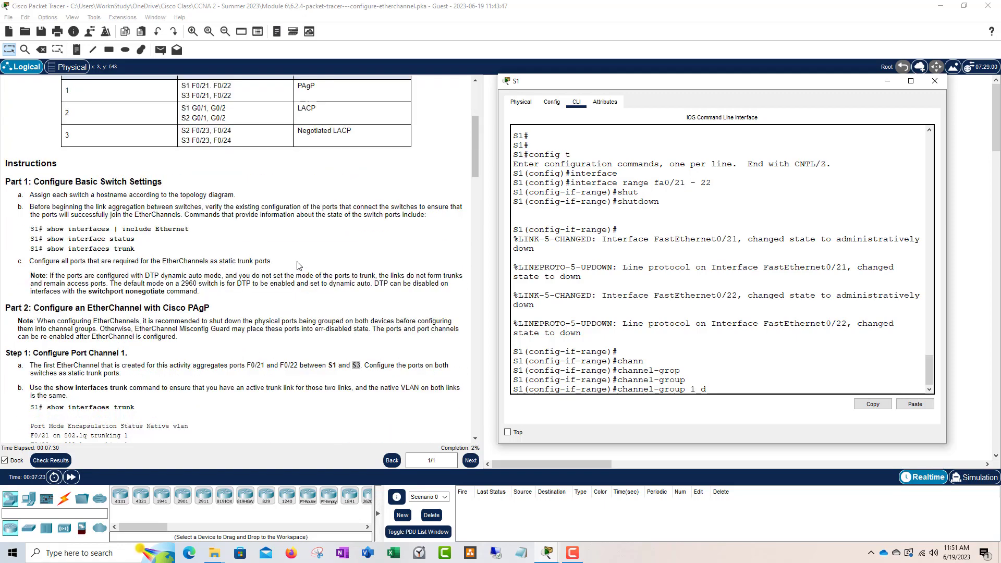
{"action": "scroll", "coordinate": [291, 267], "scroll_direction": "down", "scroll_amount": 2}
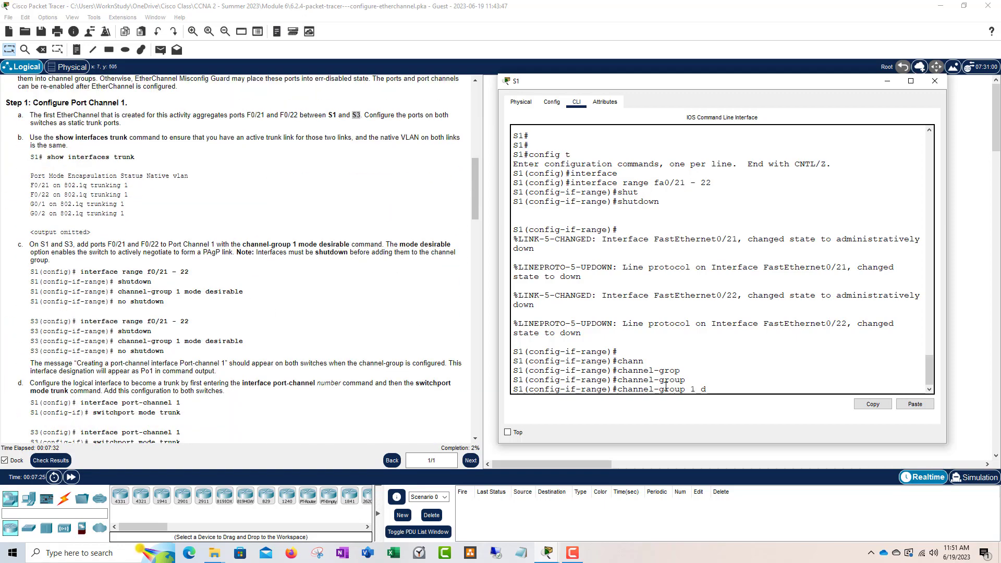
{"action": "type", "text": "esr"}
{"action": "key", "text": "Tab"}
{"action": "type", "text": "i"}
{"action": "key", "text": "Tab"}
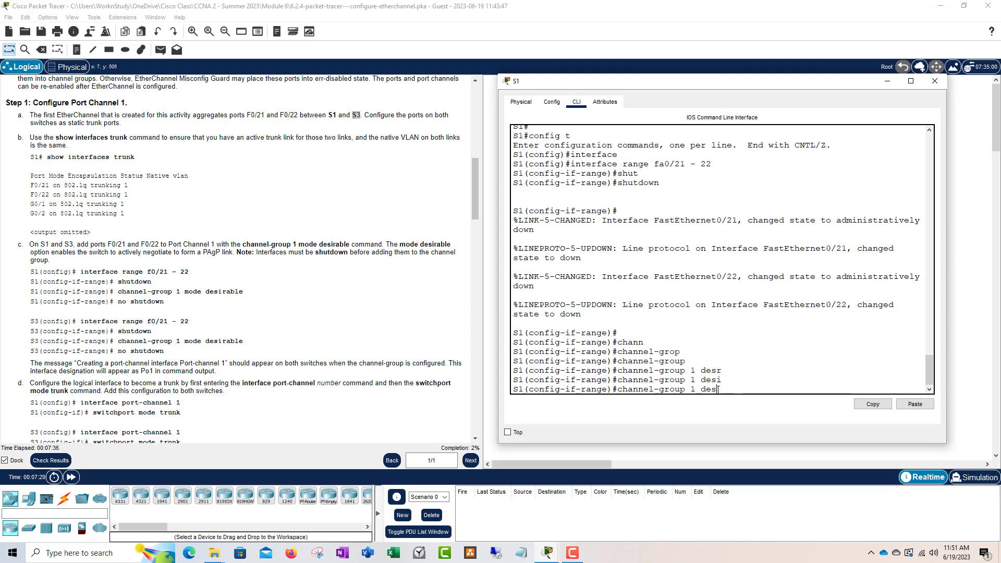
{"action": "key", "text": "BackSpace"}
{"action": "key", "text": "BackSpace"}
{"action": "key", "text": "BackSpace"}
{"action": "key", "text": "BackSpace"}
Complete the channel-group 1 command with "mode desirable", run it on S1's fa0/21 - 22 range and review the executed line.
{"action": "type", "text": "mod"}
{"action": "key", "text": "Tab"}
{"action": "type", "text": "des"}
{"action": "key", "text": "Tab"}
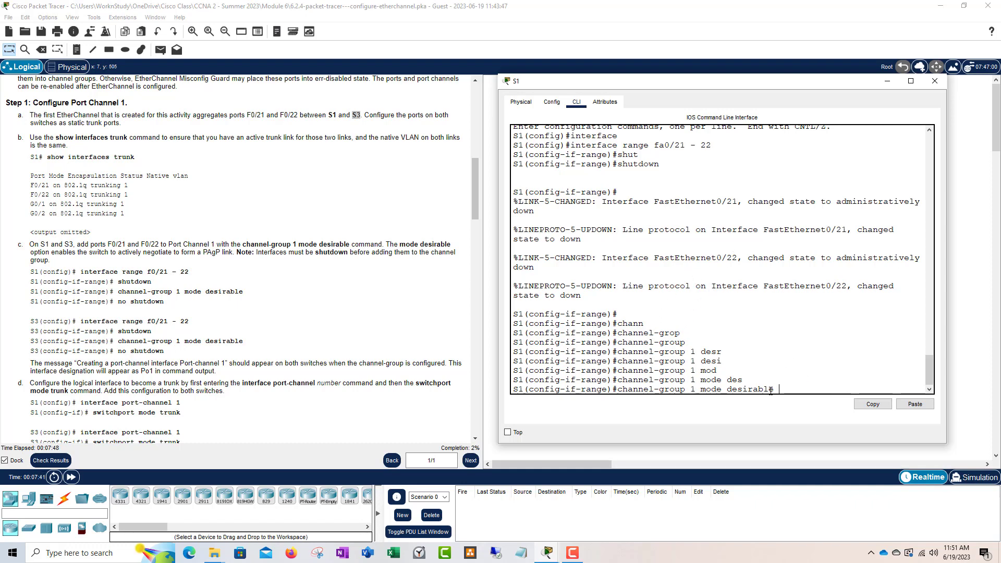
{"action": "left_click_drag", "start_coordinate": [774, 391], "coordinate": [728, 390]}
{"action": "double_click", "coordinate": [761, 388]}
{"action": "left_click", "coordinate": [774, 392]}
{"action": "left_click_drag", "start_coordinate": [774, 391], "coordinate": [728, 390]}
{"action": "left_click", "coordinate": [744, 382]}
{"action": "left_click", "coordinate": [781, 390]}
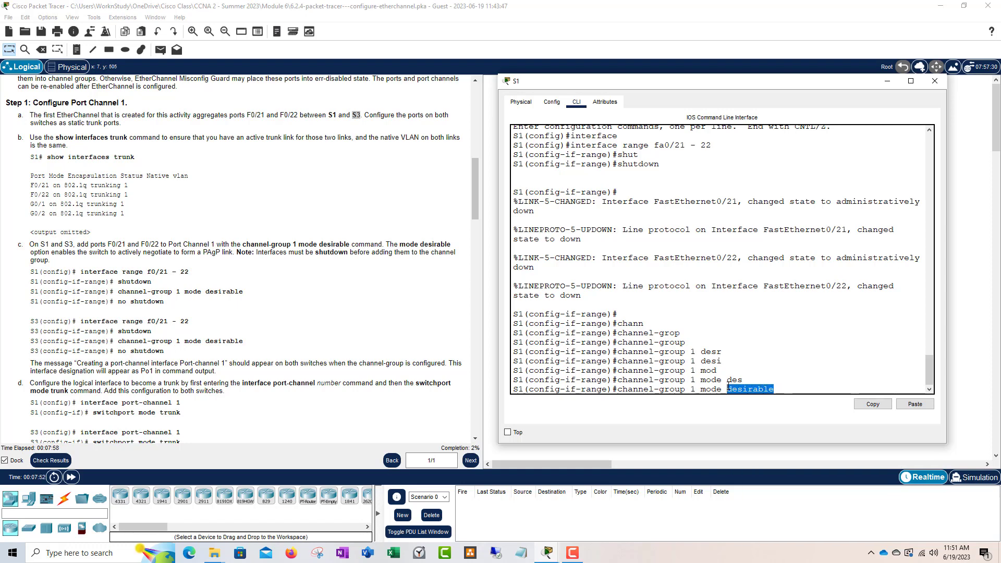
{"action": "left_click", "coordinate": [777, 390]}
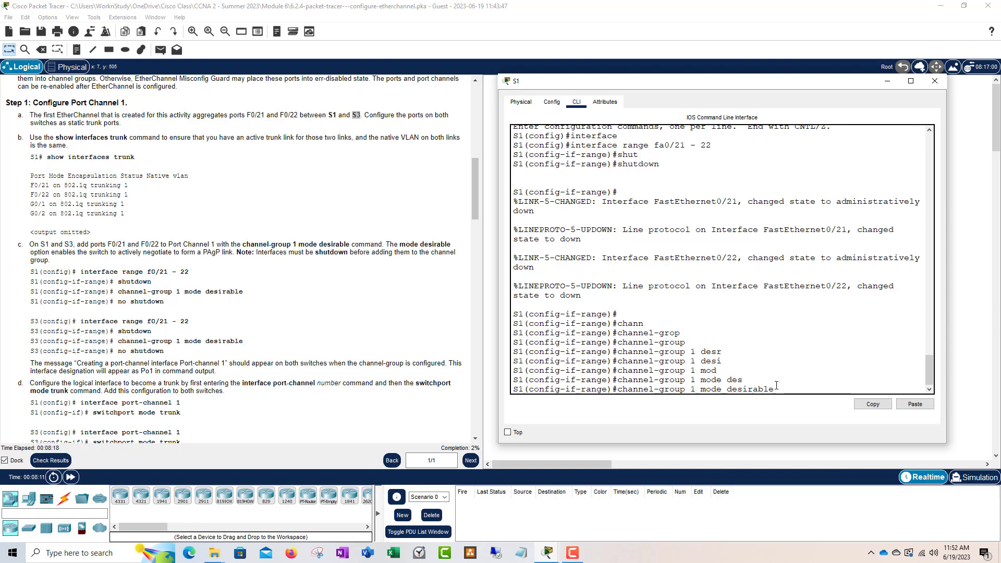
{"action": "key", "text": "Return"}
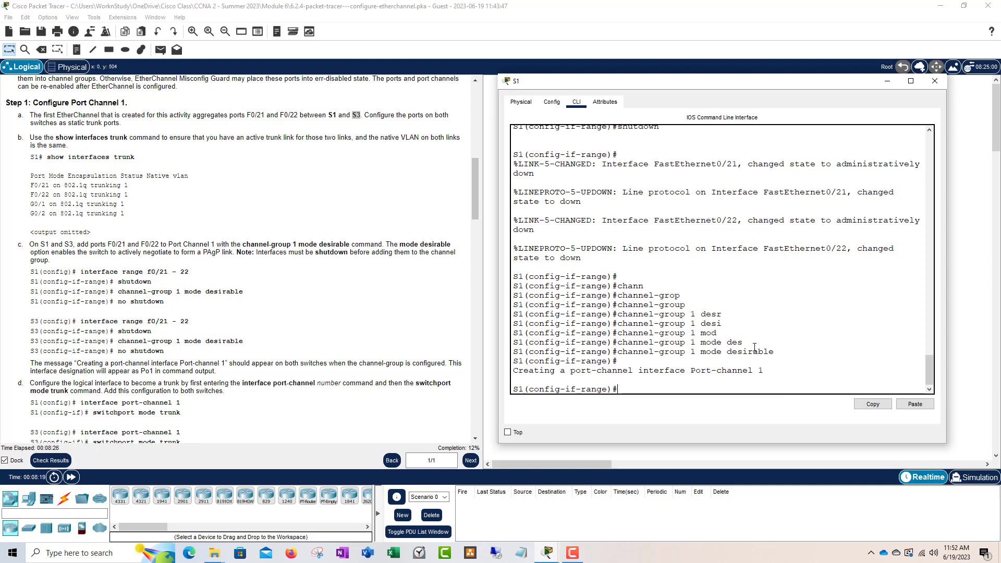
{"action": "left_click_drag", "start_coordinate": [776, 352], "coordinate": [516, 349]}
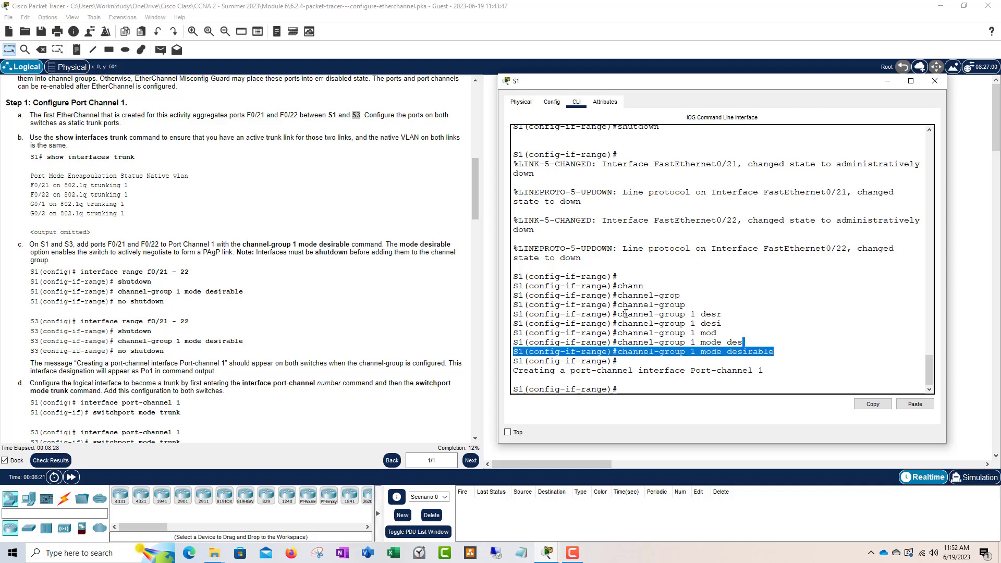
{"action": "left_click", "coordinate": [625, 314]}
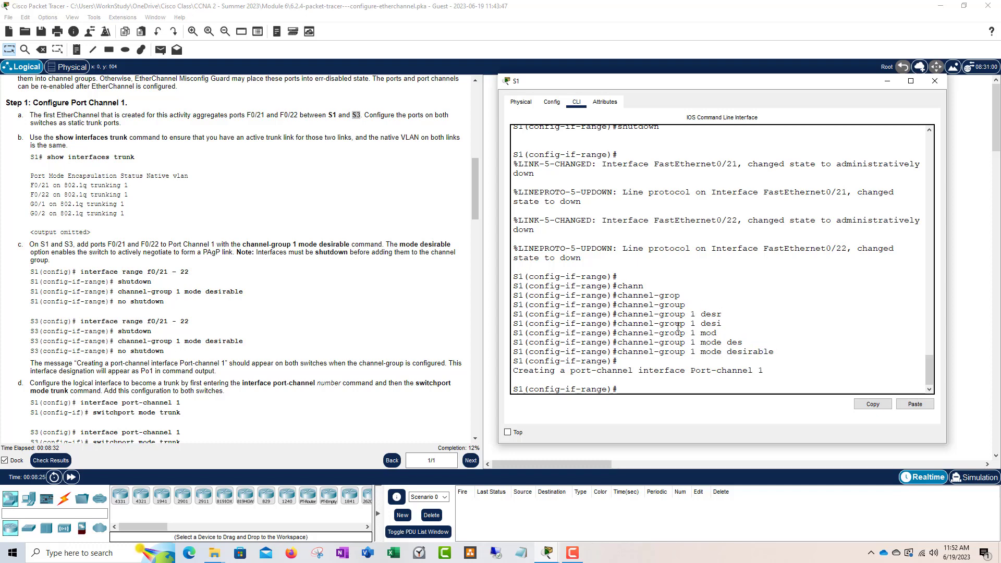
{"action": "left_click_drag", "start_coordinate": [777, 355], "coordinate": [623, 352]}
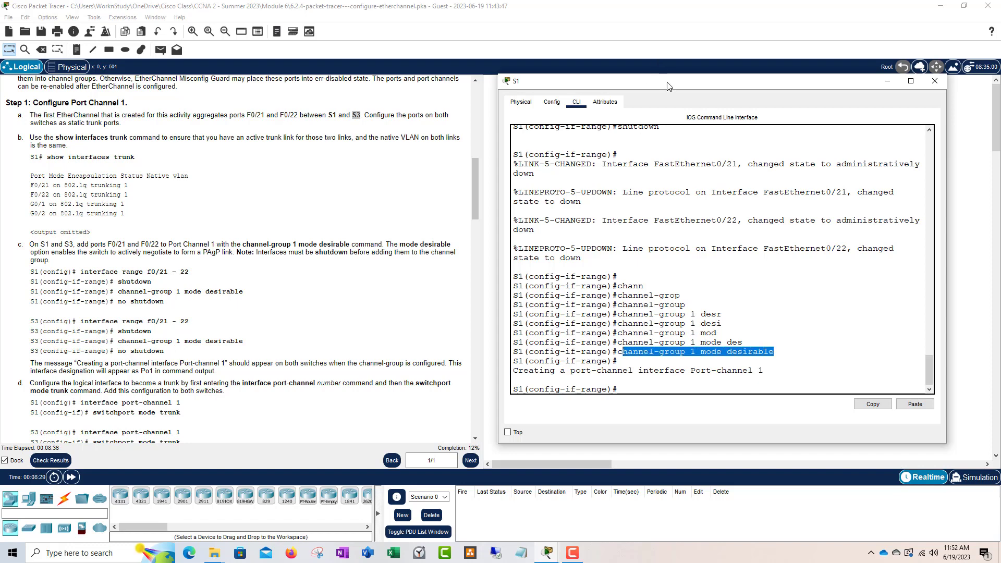
Move S1's window aside to uncover the topology and bring up switch S3's command line ready for input.
{"action": "left_click_drag", "start_coordinate": [670, 86], "coordinate": [304, 90]}
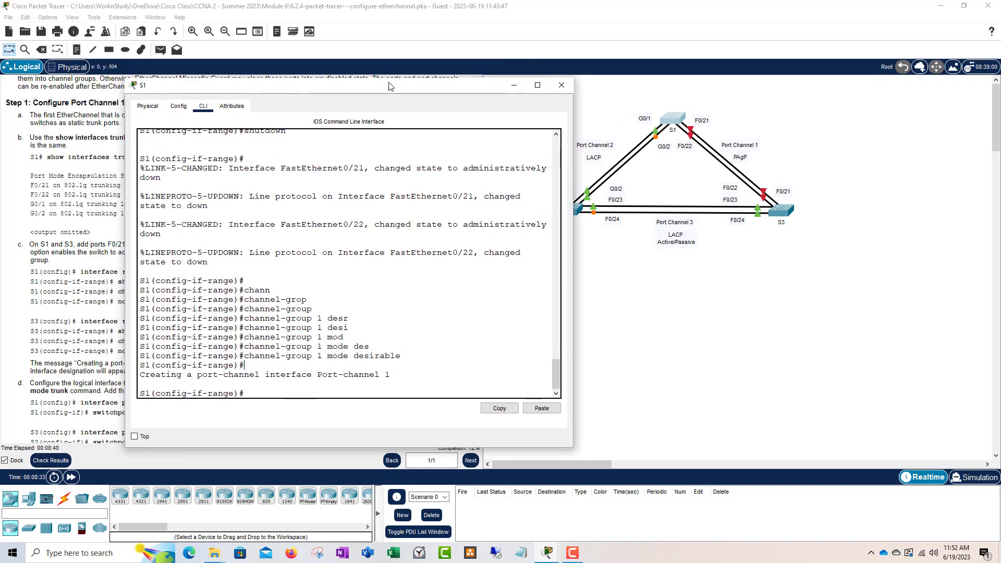
{"action": "left_click_drag", "start_coordinate": [390, 84], "coordinate": [361, 81]}
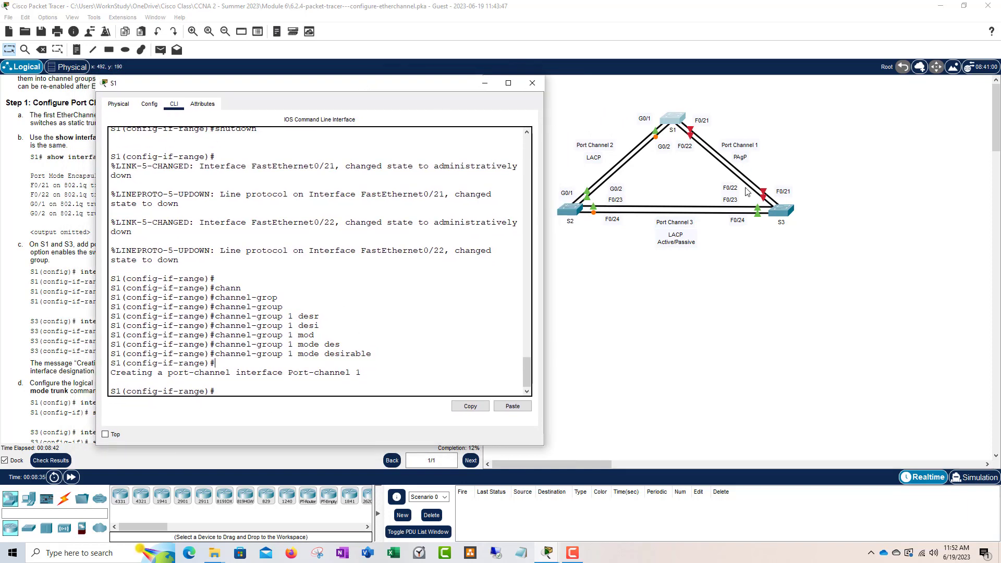
{"action": "left_click", "coordinate": [788, 211]}
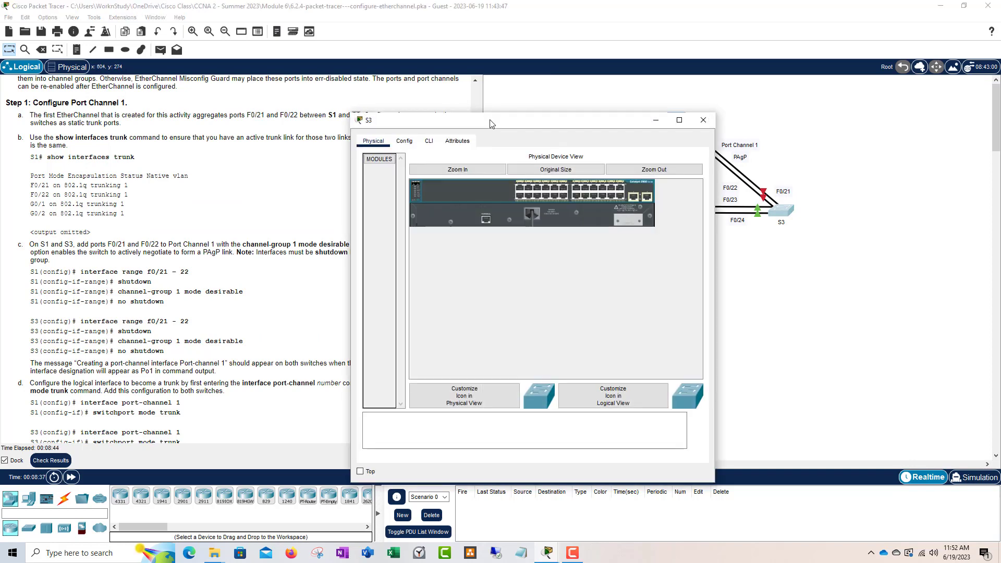
{"action": "left_click_drag", "start_coordinate": [488, 115], "coordinate": [639, 80]}
{"action": "left_click", "coordinate": [579, 105]}
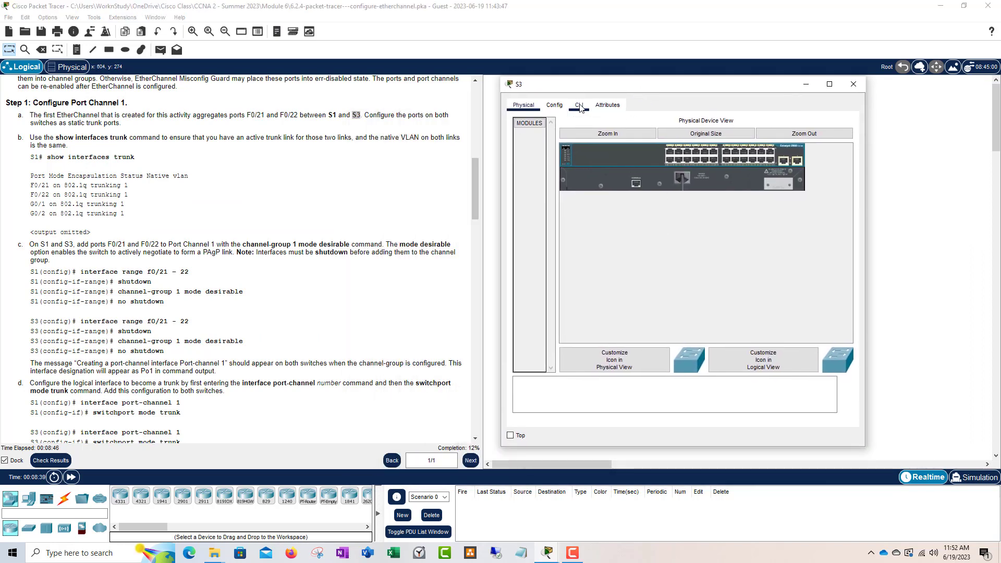
{"action": "key", "text": "Return"}
{"action": "key", "text": "Return"}
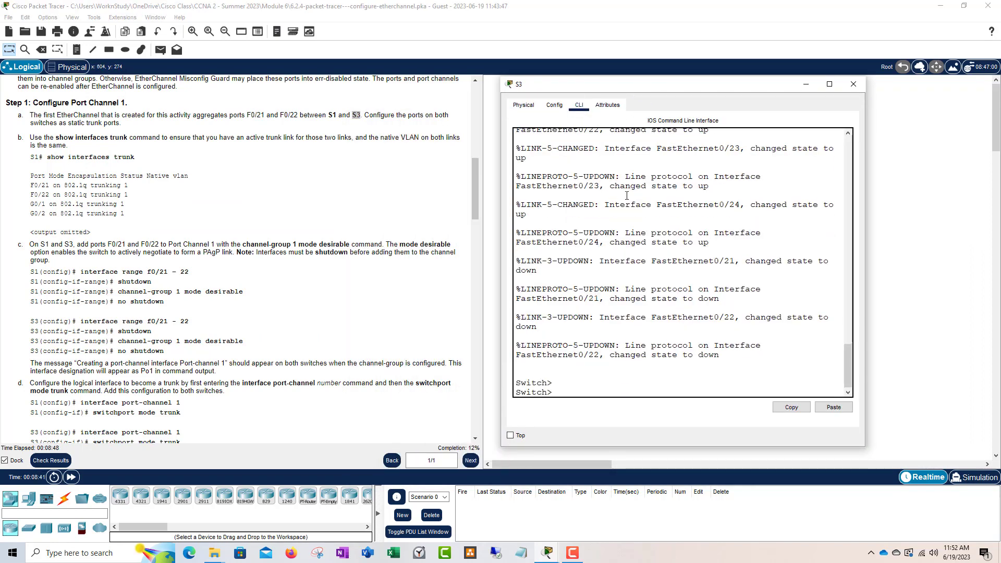
Enter privileged and global configuration mode on S3 with "en" and "config t", and set the hostname to S3.
{"action": "type", "text": "en"}
{"action": "key", "text": "Return"}
{"action": "type", "text": "config t"}
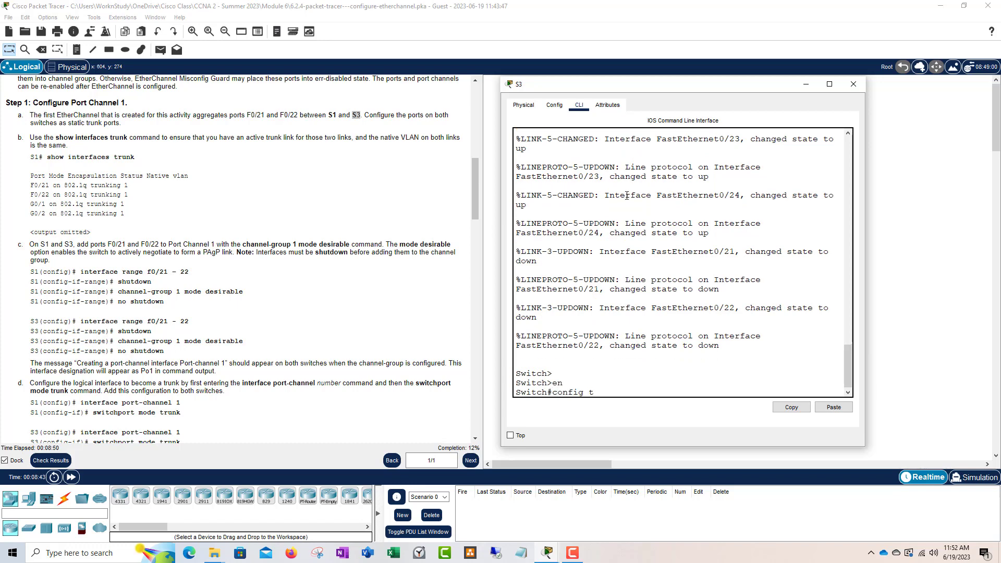
{"action": "key", "text": "Return"}
{"action": "type", "text": "hostname S3"}
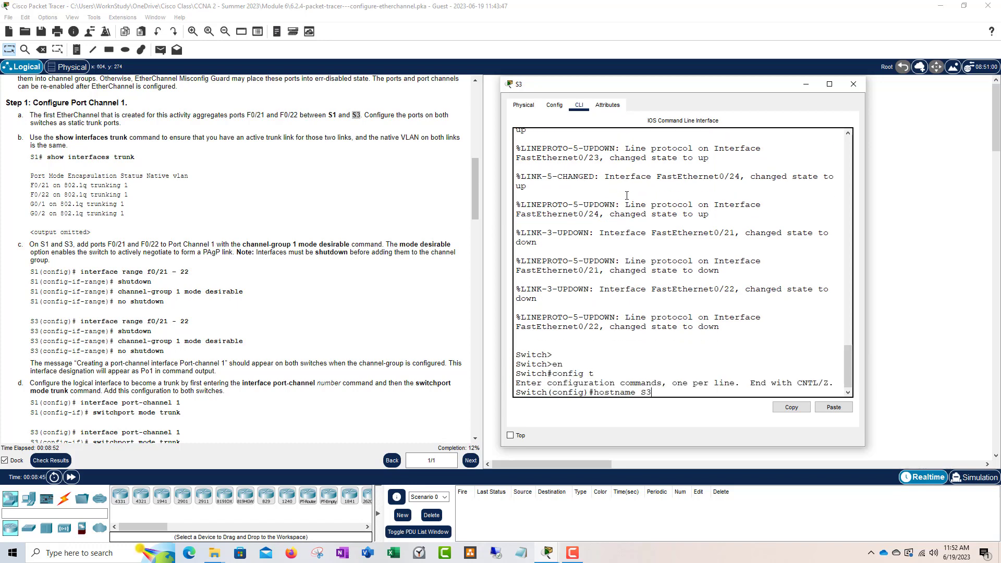
{"action": "key", "text": "Return"}
{"action": "key", "text": "Return"}
Select the interface range fa0/21 - 22 on S3.
{"action": "type", "text": "int"}
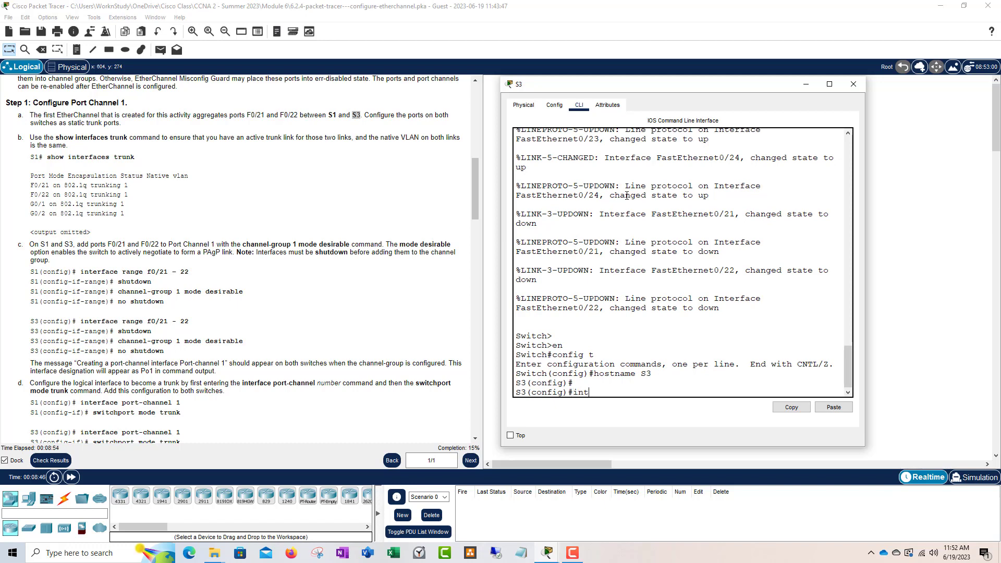
{"action": "type", "text": "erf"}
{"action": "key", "text": "Tab"}
{"action": "type", "text": "range"}
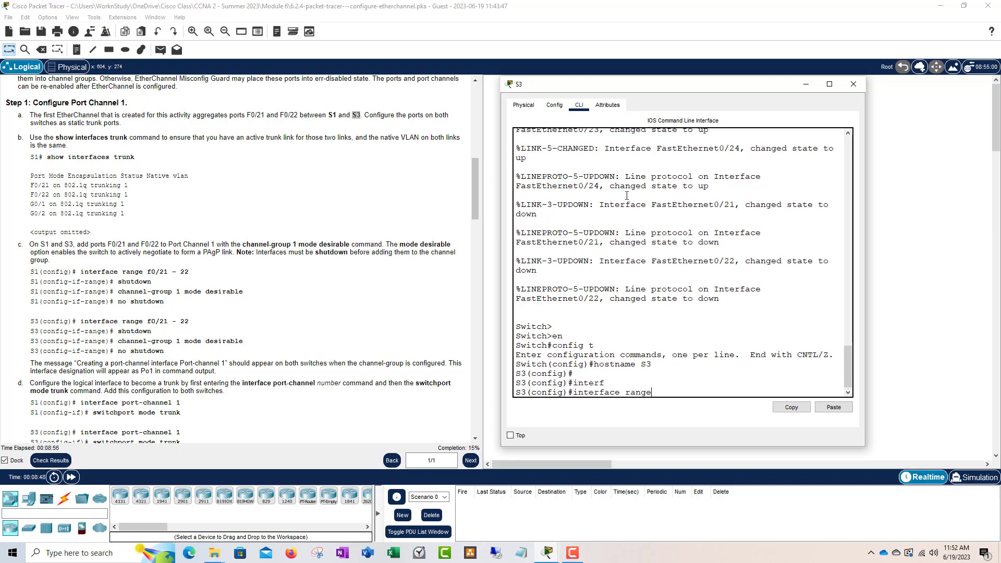
{"action": "type", "text": " fa0/21 - 22"}
{"action": "key", "text": "Return"}
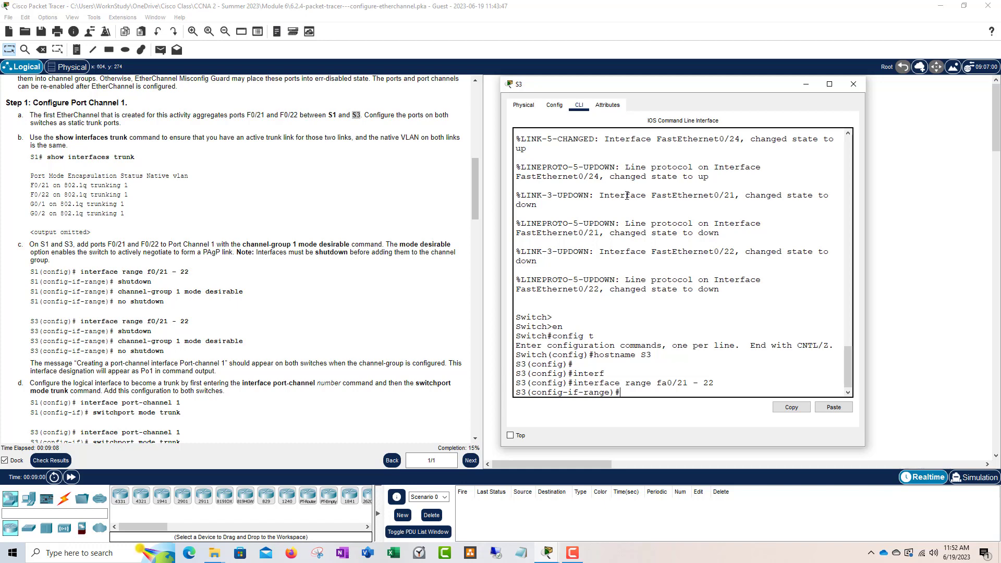
Add S3's fa0/21 - 22 range to Port Channel 1 with "channel-group 1 mode desirable".
{"action": "type", "text": "channel-g"}
{"action": "key", "text": "Tab"}
{"action": "type", "text": "1 mod"}
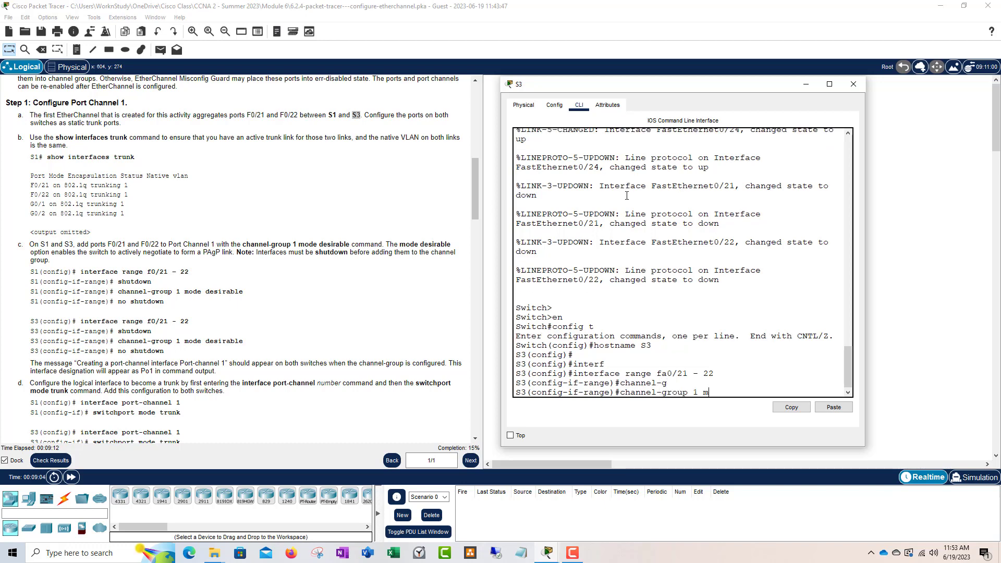
{"action": "key", "text": "Tab"}
{"action": "type", "text": "des"}
{"action": "key", "text": "Tab"}
{"action": "key", "text": "Return"}
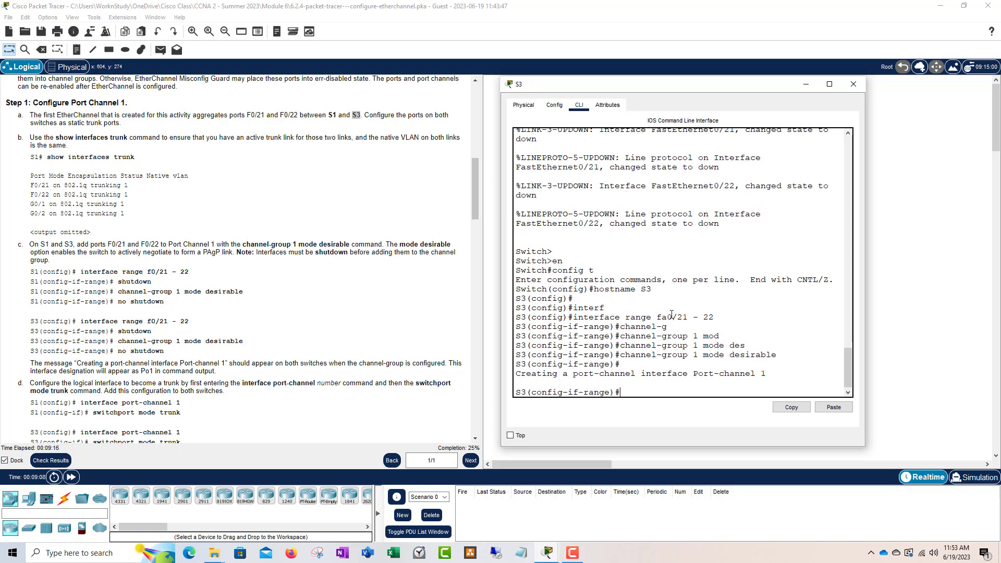
Review the port-channel creation message and the executed interface range line in S3's command output.
{"action": "left_click_drag", "start_coordinate": [766, 374], "coordinate": [568, 376]}
{"action": "left_click", "coordinate": [608, 375]}
{"action": "left_click_drag", "start_coordinate": [767, 374], "coordinate": [698, 371]}
{"action": "left_click", "coordinate": [707, 375]}
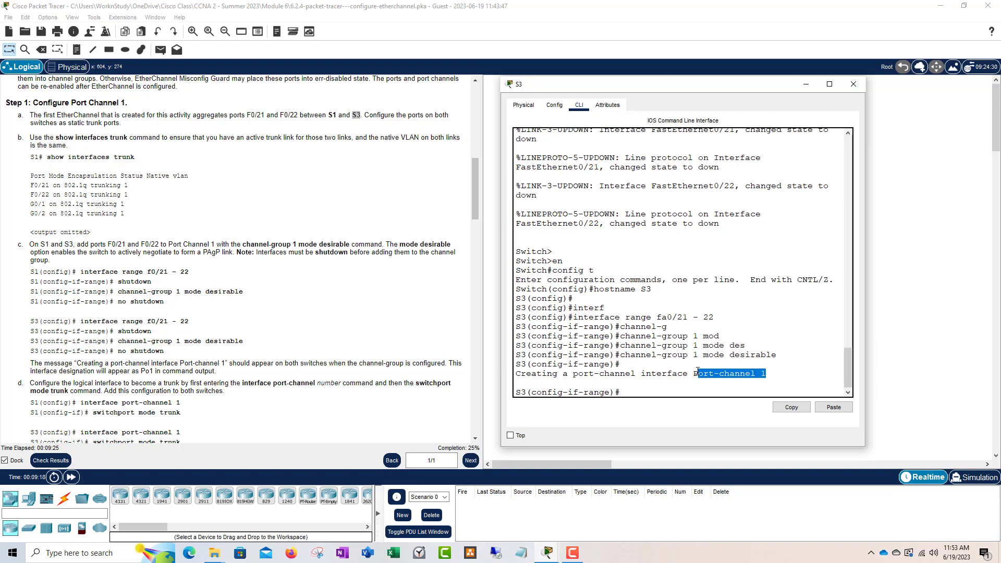
{"action": "left_click", "coordinate": [683, 319]}
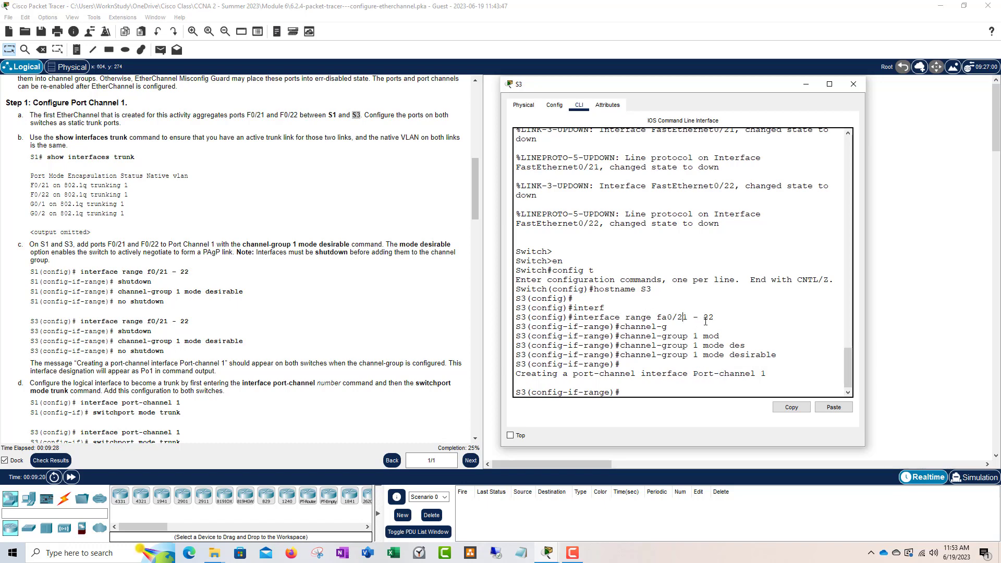
{"action": "left_click_drag", "start_coordinate": [716, 318], "coordinate": [715, 318]}
{"action": "left_click_drag", "start_coordinate": [655, 88], "coordinate": [628, 61]}
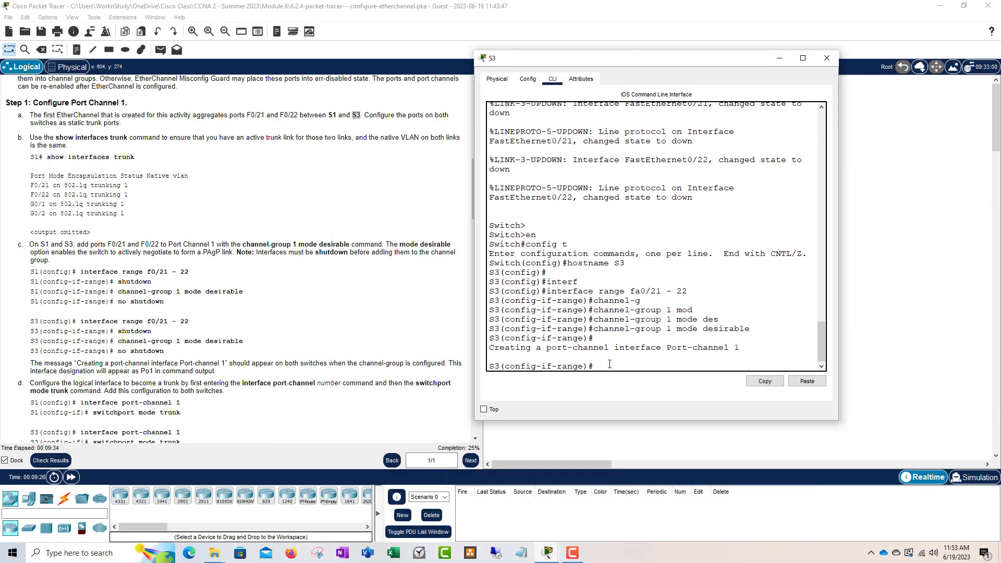
Leave S3's interface range mode with "exit" and reposition the S3 window to show the links between S1 and S3.
{"action": "type", "text": "exit"}
{"action": "key", "text": "Return"}
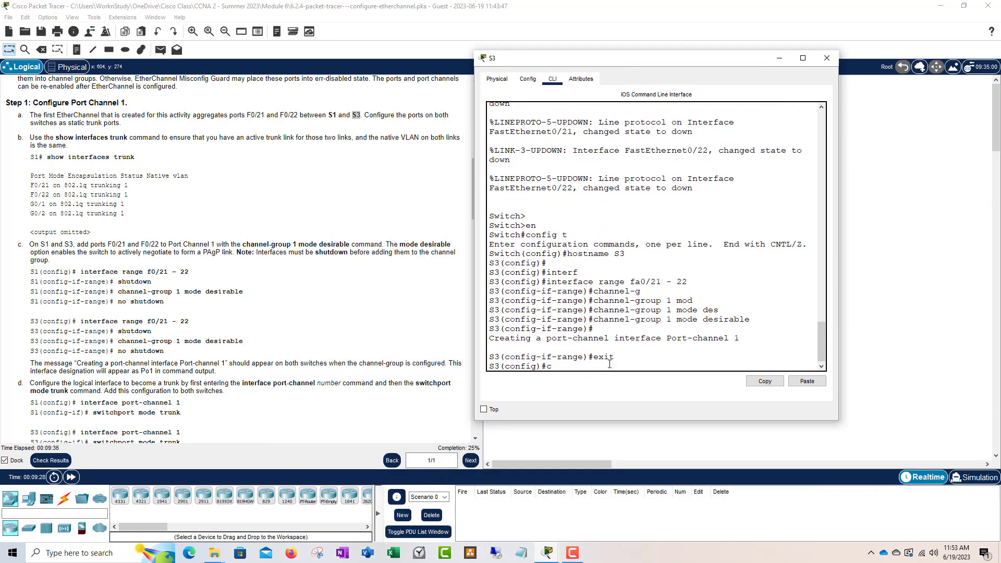
{"action": "type", "text": "c"}
{"action": "key", "text": "BackSpace"}
{"action": "left_click_drag", "start_coordinate": [696, 58], "coordinate": [454, 84]}
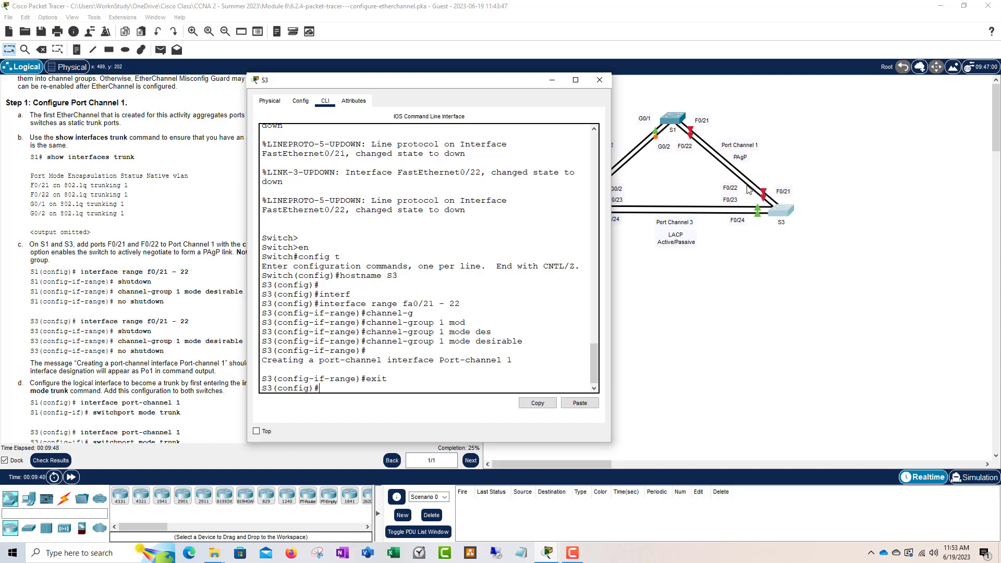
{"action": "left_click_drag", "start_coordinate": [480, 86], "coordinate": [547, 76]}
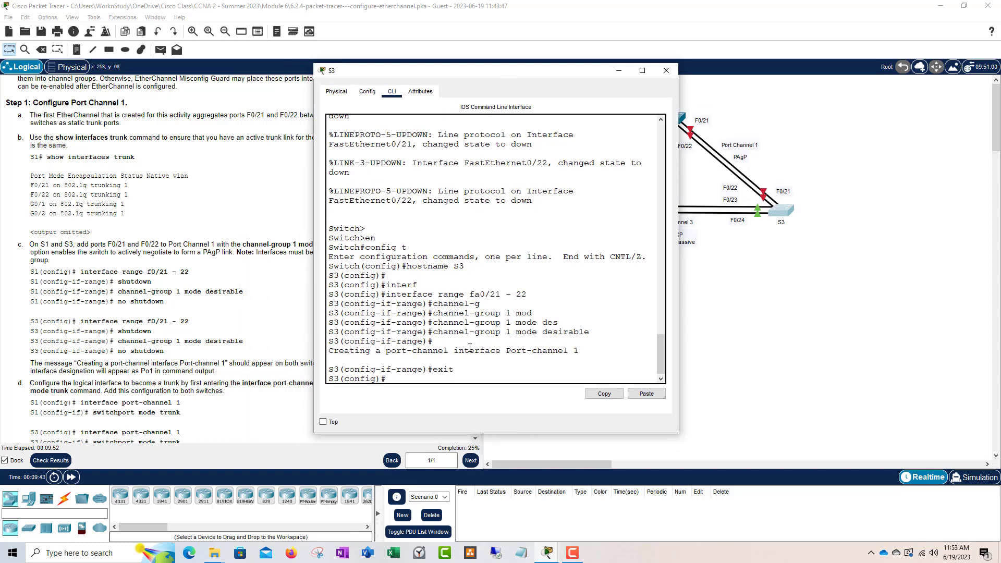
{"action": "left_click_drag", "start_coordinate": [517, 76], "coordinate": [492, 67]}
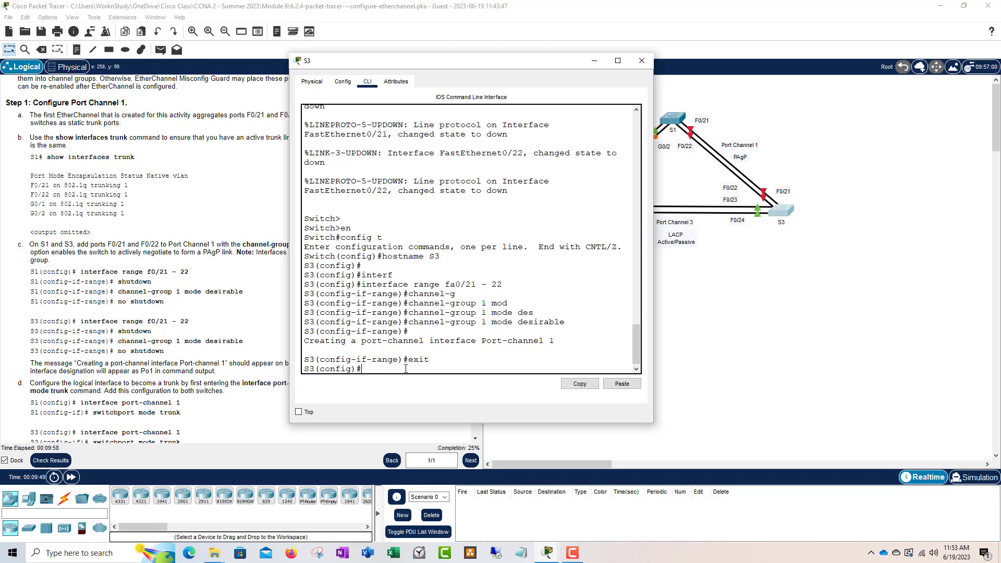
Enter configuration of the logical interface on S3 with "int port-channel 1".
{"action": "type", "text": "int"}
{"action": "type", "text": "port"}
{"action": "key", "text": "Tab"}
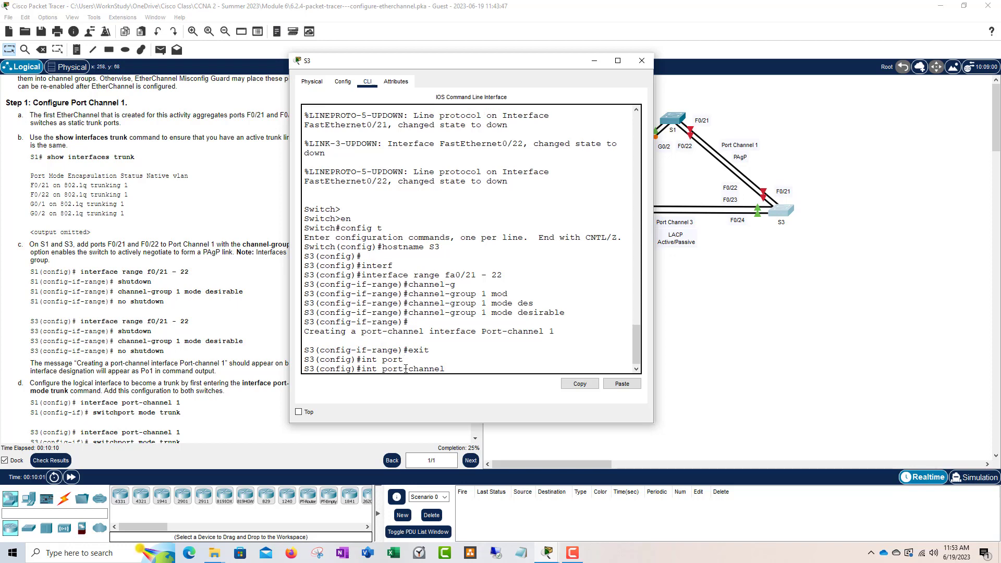
{"action": "type", "text": "1"}
{"action": "left_click_drag", "start_coordinate": [457, 369], "coordinate": [362, 369]}
{"action": "left_click", "coordinate": [468, 368]}
{"action": "key", "text": "Return"}
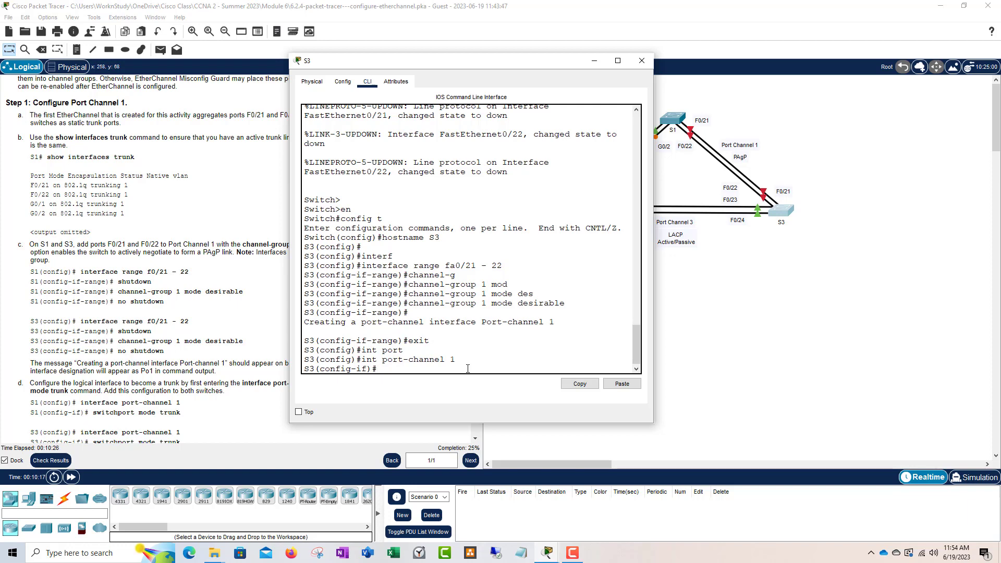
Make S3's port-channel 1 a trunk with "switchport mode trunk" and leave configuration mode with "end".
{"action": "type", "text": "sw"}
{"action": "key", "text": "Tab"}
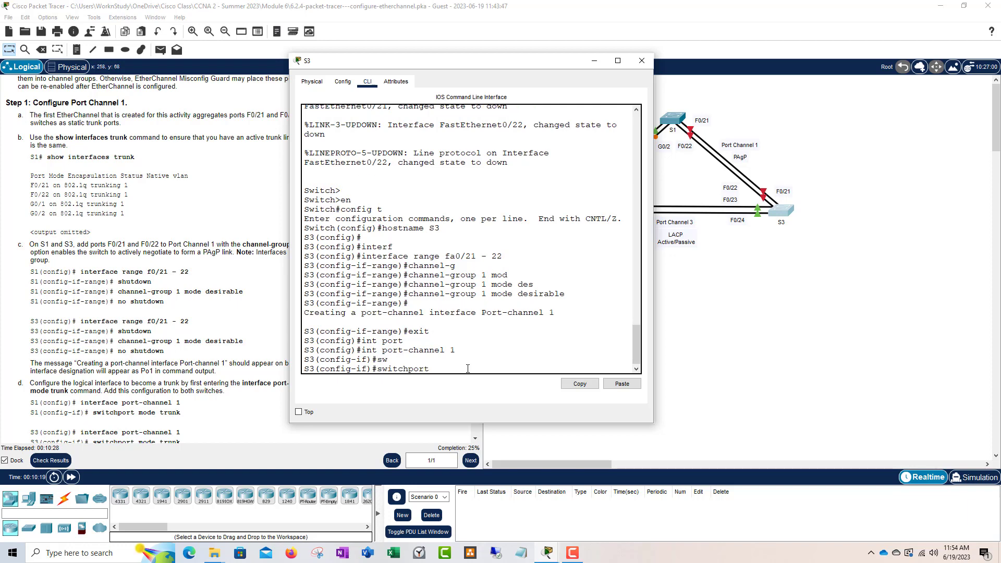
{"action": "type", "text": "mode trunk"}
{"action": "key", "text": "Return"}
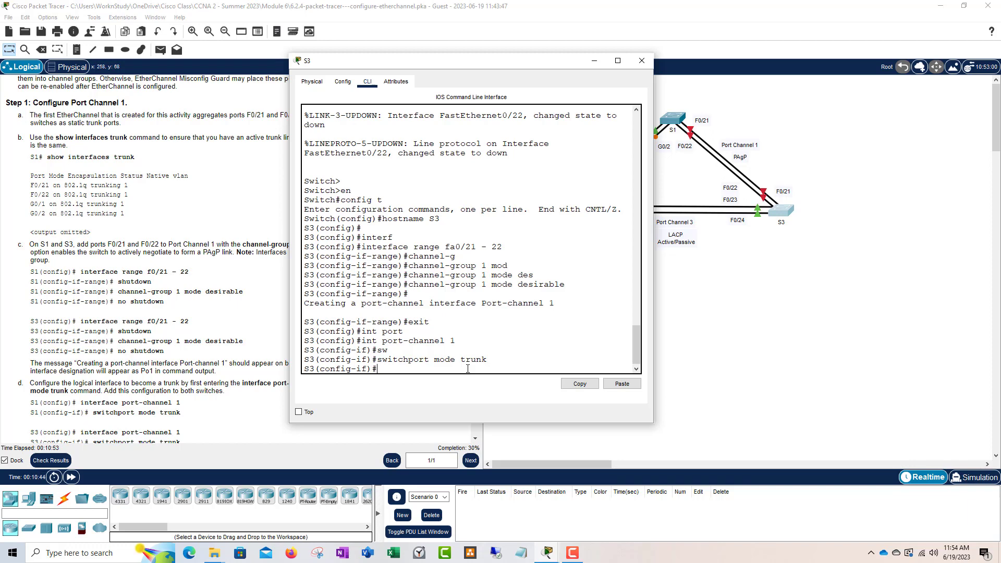
{"action": "type", "text": "end"}
{"action": "key", "text": "Return"}
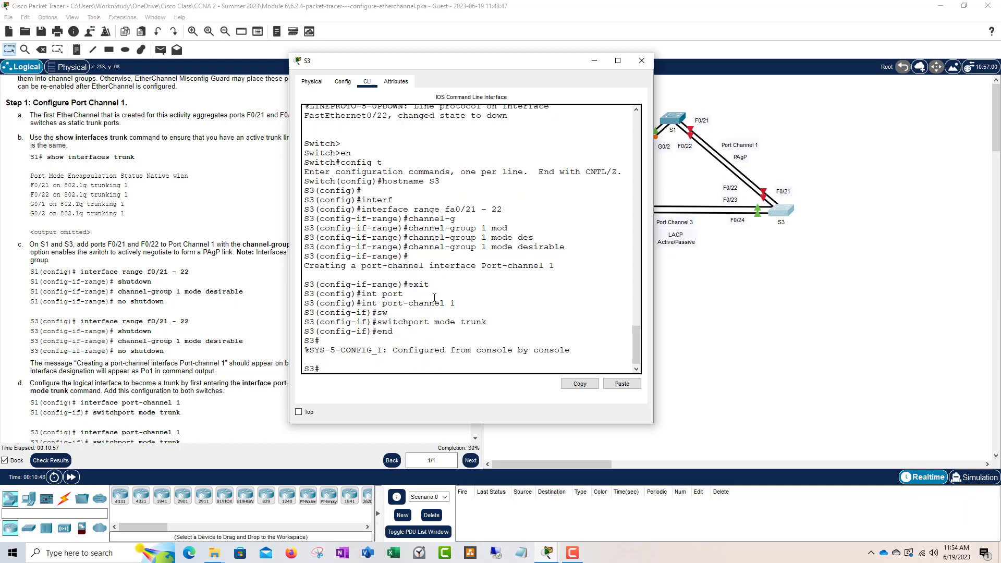
Switch back to S1's command line and place its window clear of the instructions for step d.
{"action": "left_click_drag", "start_coordinate": [425, 63], "coordinate": [334, 58]}
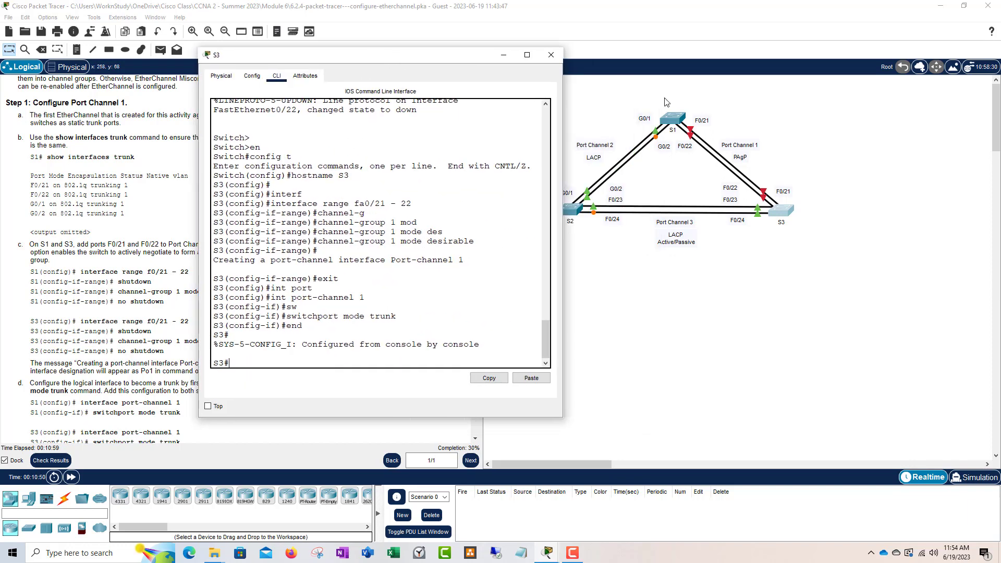
{"action": "left_click", "coordinate": [682, 123]}
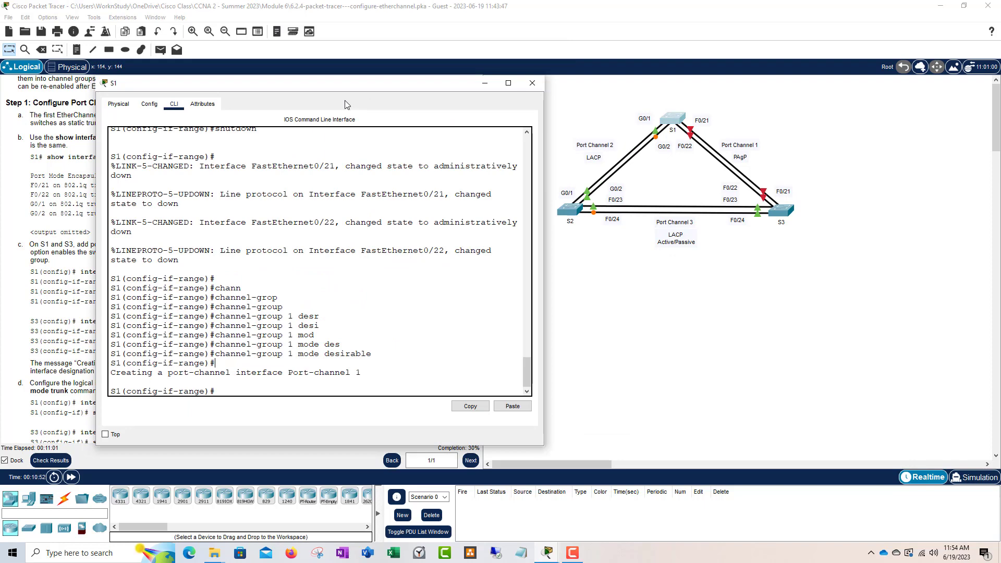
{"action": "left_click_drag", "start_coordinate": [350, 86], "coordinate": [660, 63]}
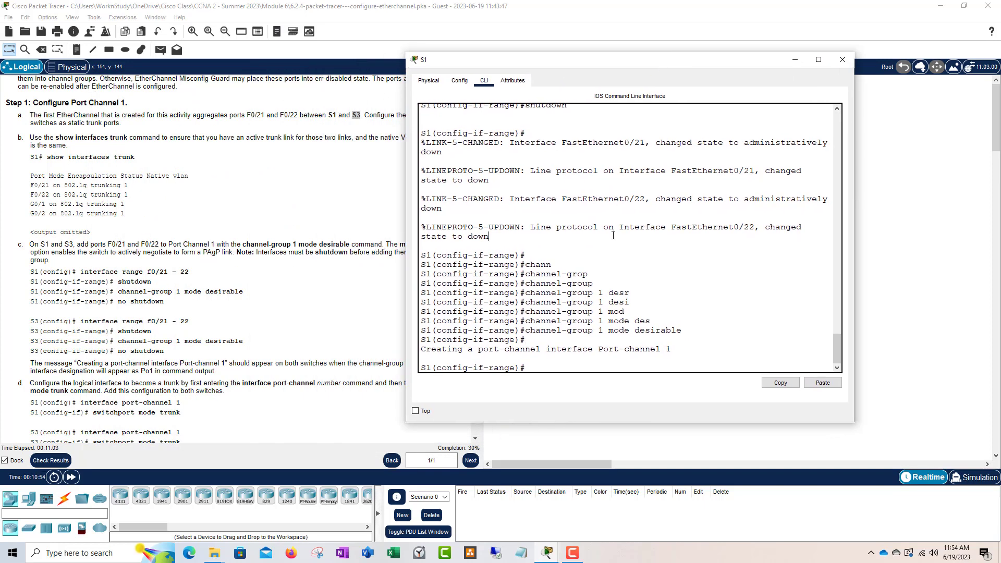
Exit the interface range mode on S1 and enter "int port-channel 1".
{"action": "type", "text": "exit"}
{"action": "key", "text": "Return"}
{"action": "type", "text": "int "}
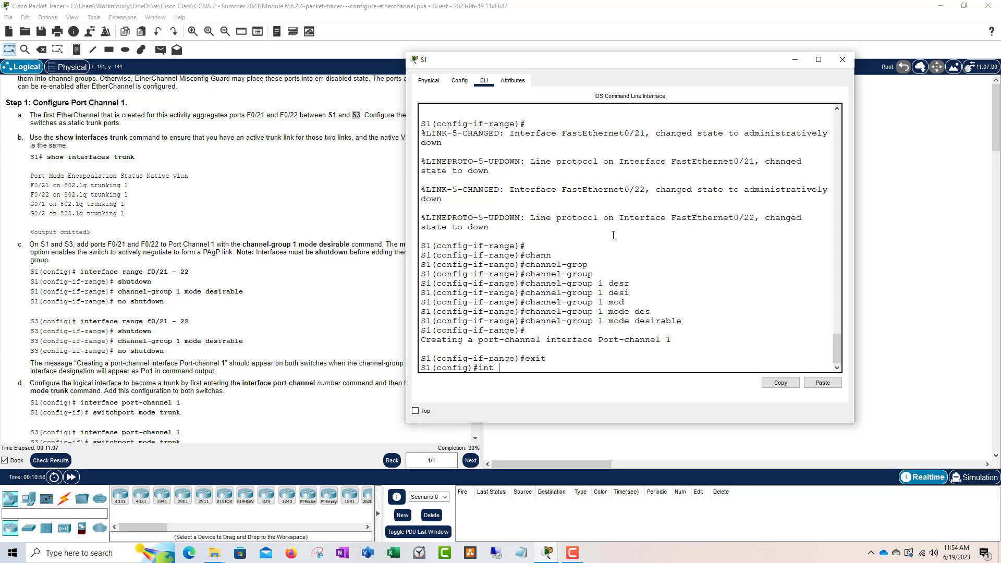
{"action": "type", "text": "port"}
{"action": "key", "text": "Tab"}
{"action": "type", "text": "1"}
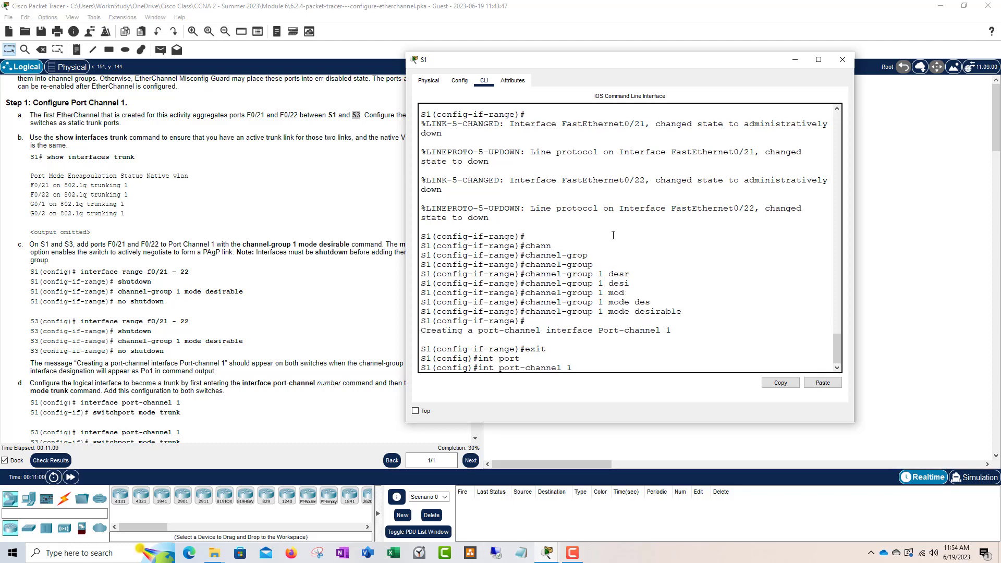
{"action": "key", "text": "Return"}
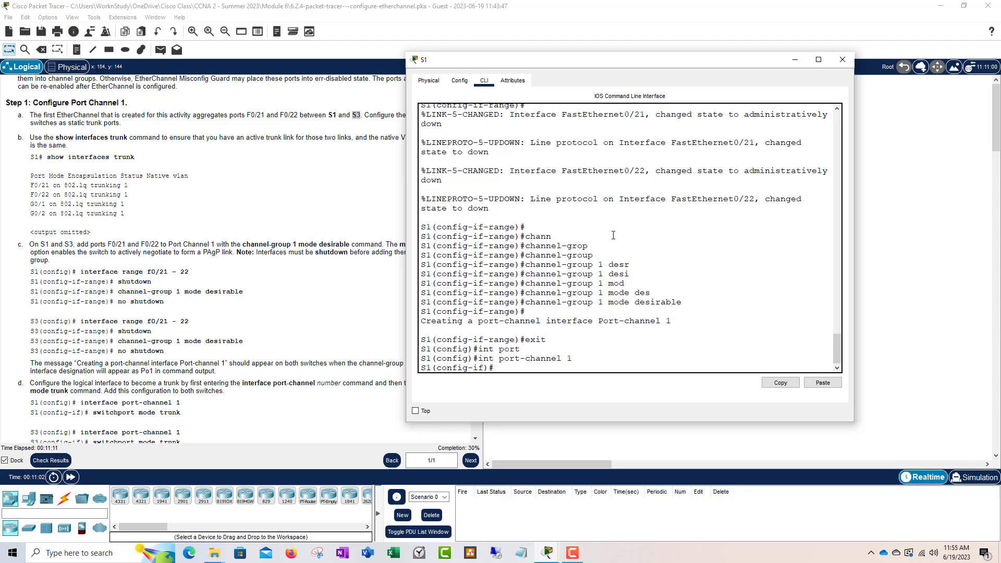
Set S1's port-channel 1 to "switchport mode trunk" and enable it with "no shut".
{"action": "type", "text": "sw"}
{"action": "key", "text": "Tab"}
{"action": "type", "text": "mo"}
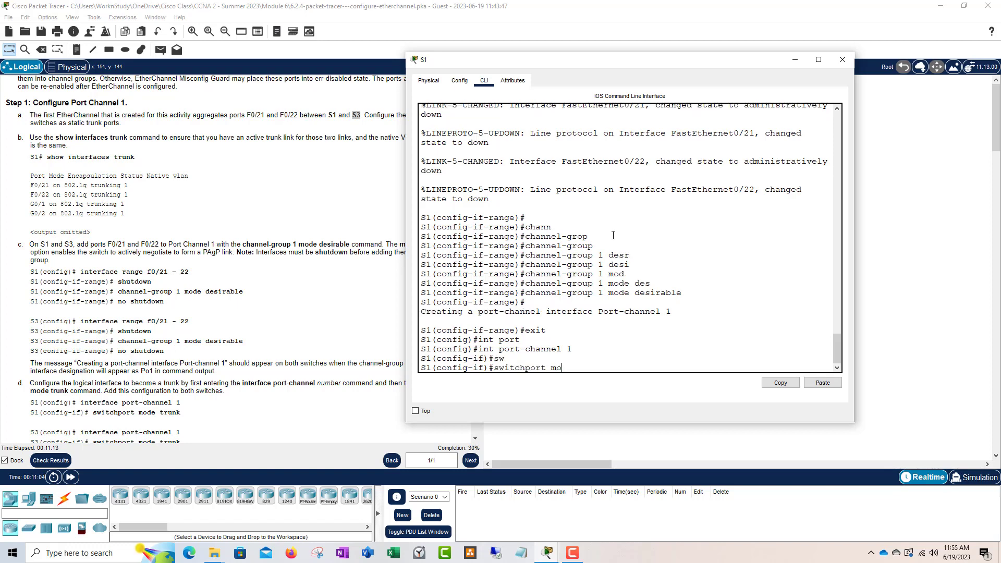
{"action": "type", "text": "de trunk"}
{"action": "key", "text": "Return"}
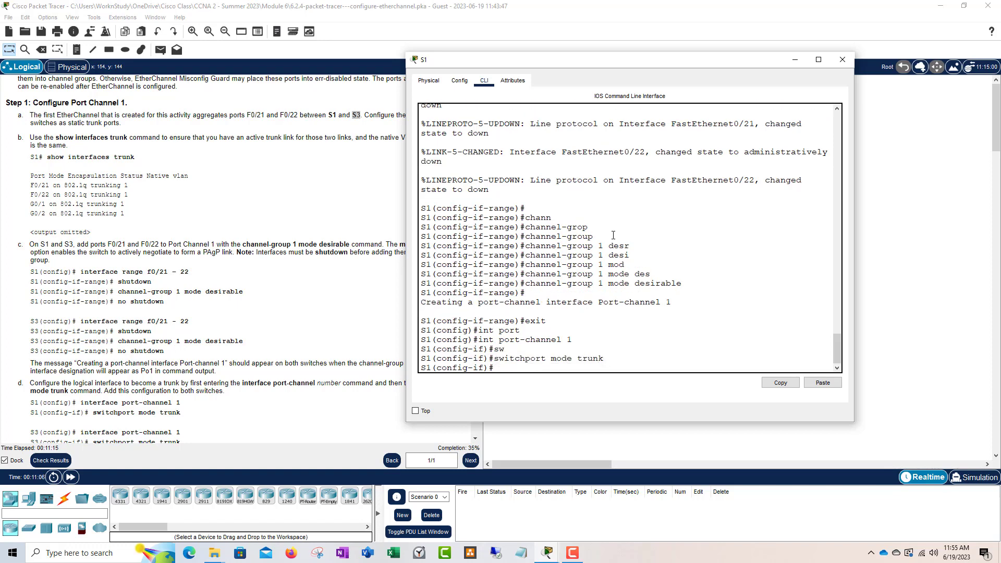
{"action": "type", "text": "no shut"}
{"action": "key", "text": "Return"}
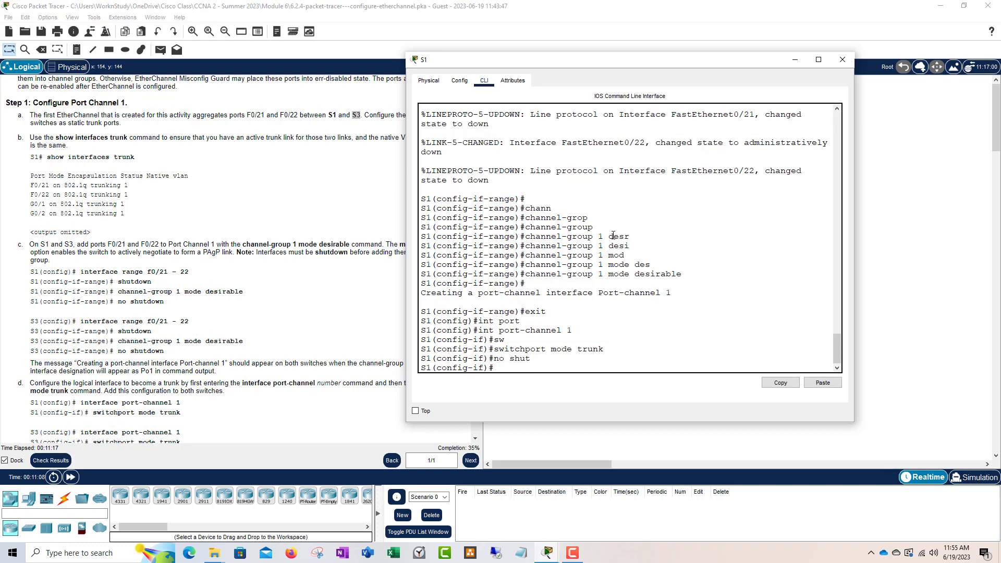
Exit port-channel 1 on S1 and start an "interface" command in global configuration mode.
{"action": "type", "text": "exit"}
{"action": "key", "text": "Return"}
{"action": "type", "text": "interfa"}
{"action": "type", "text": "c"}
{"action": "key", "text": "Tab"}
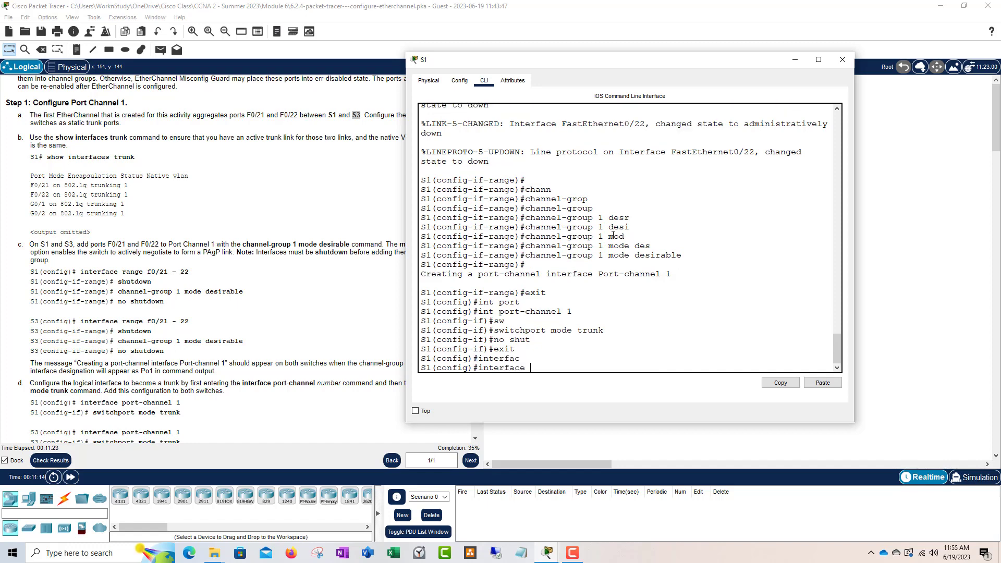
{"action": "type", "text": "fa0/21-"}
{"action": "key", "text": "BackSpace"}
{"action": "key", "text": "BackSpace"}
{"action": "key", "text": "BackSpace"}
{"action": "key", "text": "BackSpace"}
{"action": "key", "text": "BackSpace"}
{"action": "key", "text": "BackSpace"}
{"action": "key", "text": "BackSpace"}
Enable S1's interface range fa0/21-22 with "no shut" and end configuration mode.
{"action": "type", "text": "range fa0/21-22"}
{"action": "key", "text": "Return"}
{"action": "type", "text": "no "}
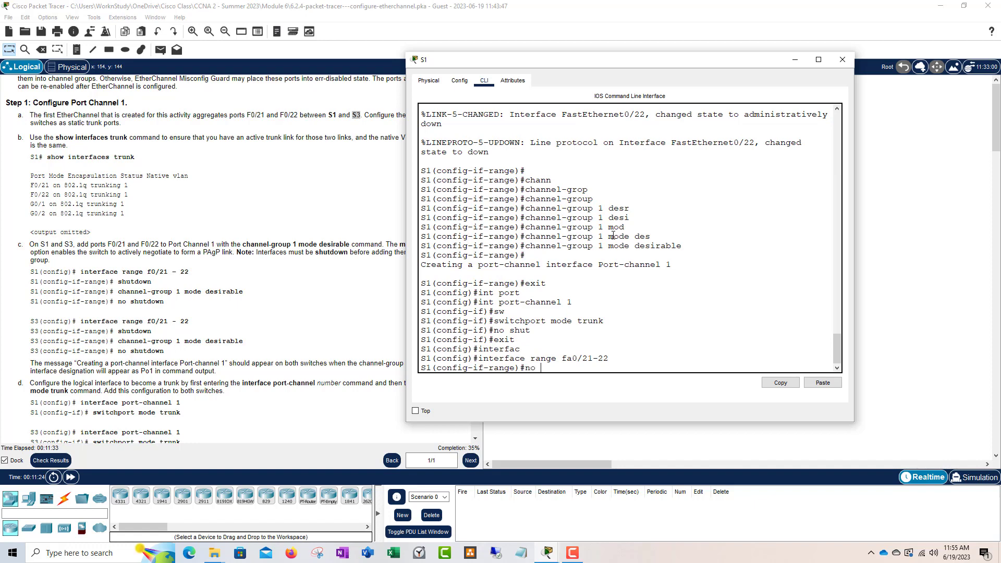
{"action": "type", "text": "shut"}
{"action": "key", "text": "Return"}
{"action": "type", "text": "end"}
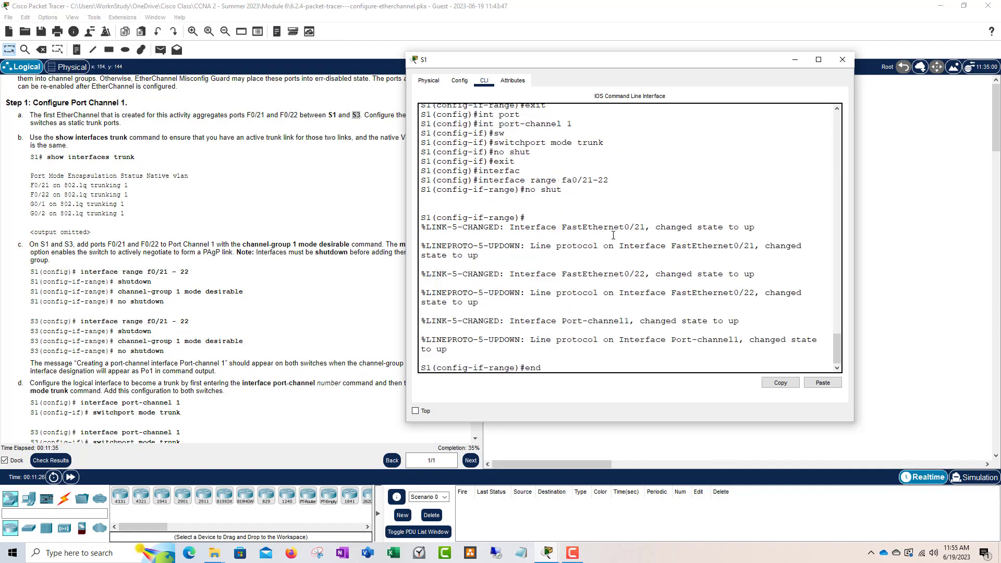
{"action": "key", "text": "Return"}
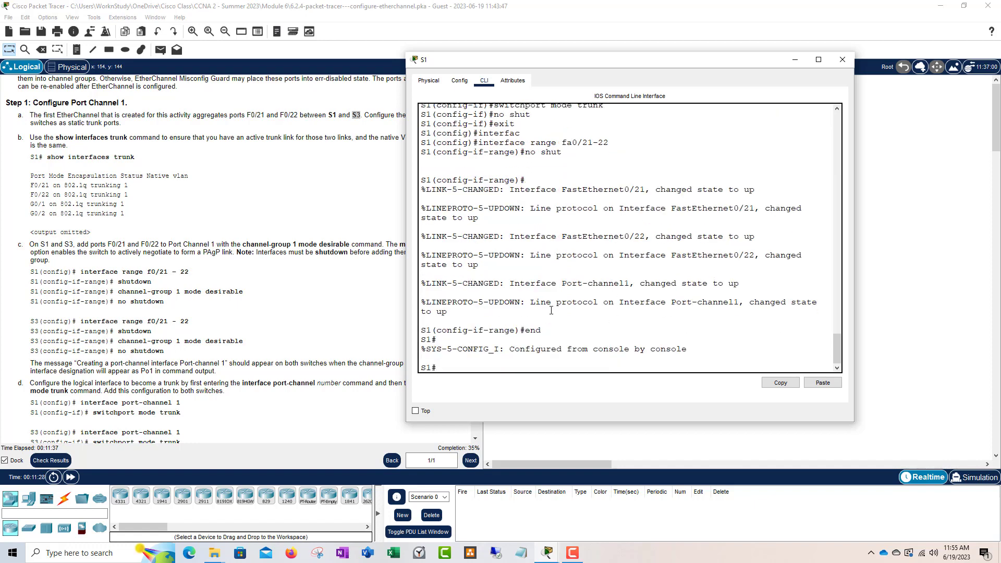
Review S1's Port-channel 1 link messages and the channel-group number and mode in the earlier configuration commands.
{"action": "left_click_drag", "start_coordinate": [531, 302], "coordinate": [509, 282]}
{"action": "left_click", "coordinate": [767, 303]}
{"action": "left_click", "coordinate": [703, 306]}
{"action": "scroll", "coordinate": [259, 342], "scroll_direction": "down", "scroll_amount": 1}
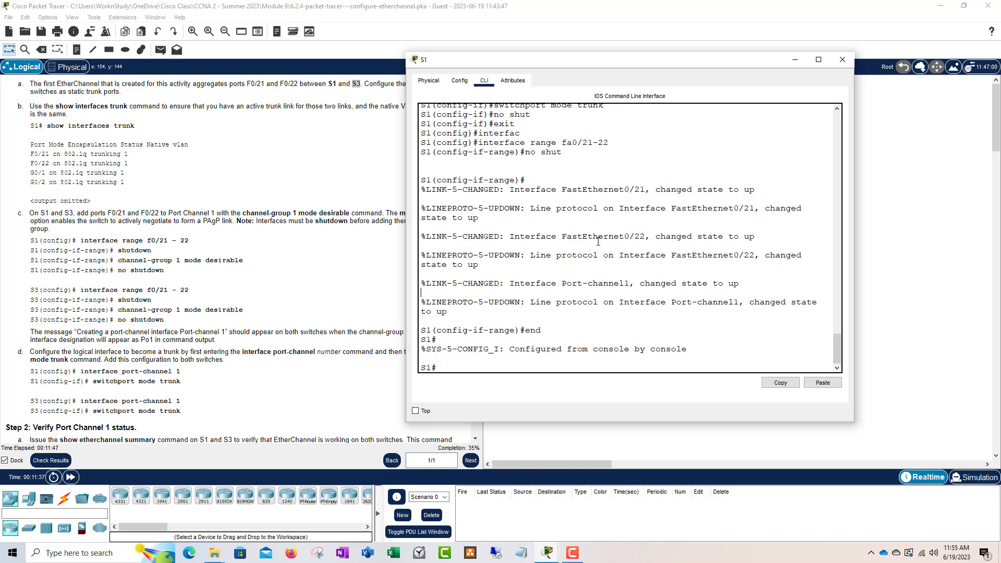
{"action": "scroll", "coordinate": [598, 242], "scroll_direction": "up", "scroll_amount": 4}
{"action": "scroll", "coordinate": [599, 208], "scroll_direction": "up", "scroll_amount": 1}
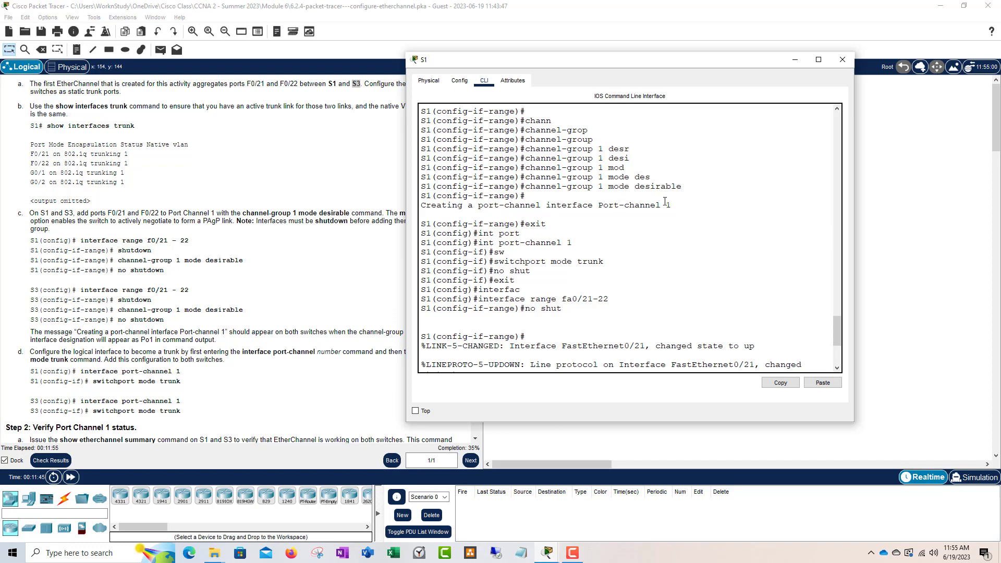
{"action": "left_click_drag", "start_coordinate": [526, 186], "coordinate": [682, 186]}
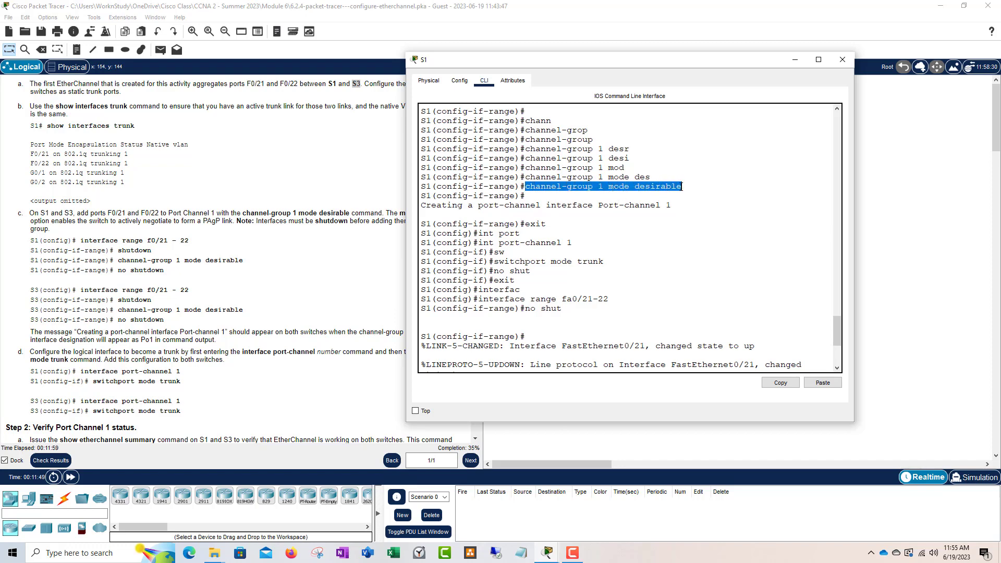
{"action": "left_click", "coordinate": [606, 188]}
{"action": "left_click_drag", "start_coordinate": [603, 189], "coordinate": [599, 188]}
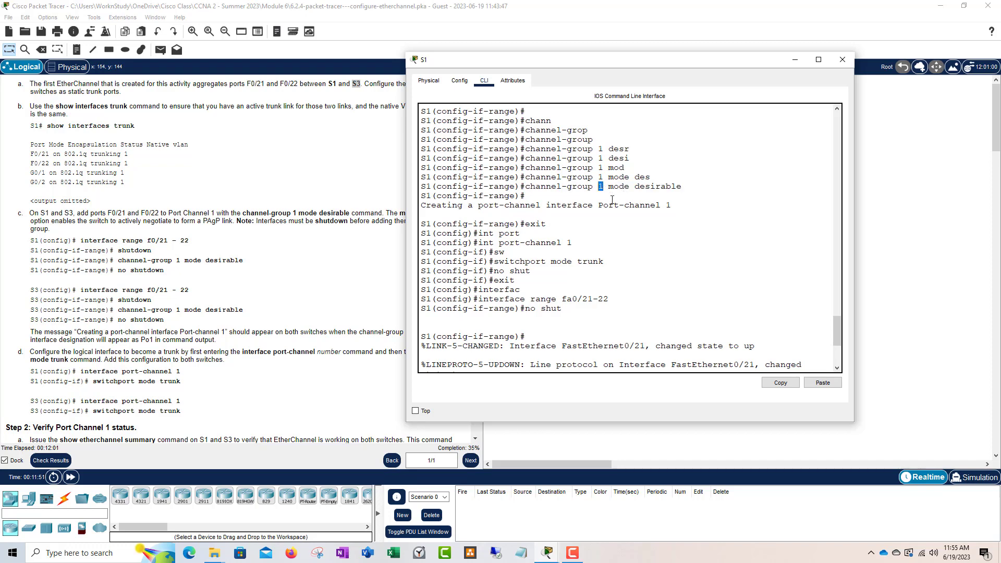
{"action": "left_click_drag", "start_coordinate": [678, 207], "coordinate": [669, 207]}
{"action": "left_click", "coordinate": [605, 210]}
{"action": "mouse_move", "coordinate": [599, 206]}
{"action": "left_mouse_down"}
{"action": "mouse_move", "coordinate": [675, 206]}
{"action": "mouse_move", "coordinate": [603, 207]}
{"action": "left_mouse_up"}
{"action": "left_click", "coordinate": [622, 274]}
{"action": "scroll", "coordinate": [628, 282], "scroll_direction": "down", "scroll_amount": 6}
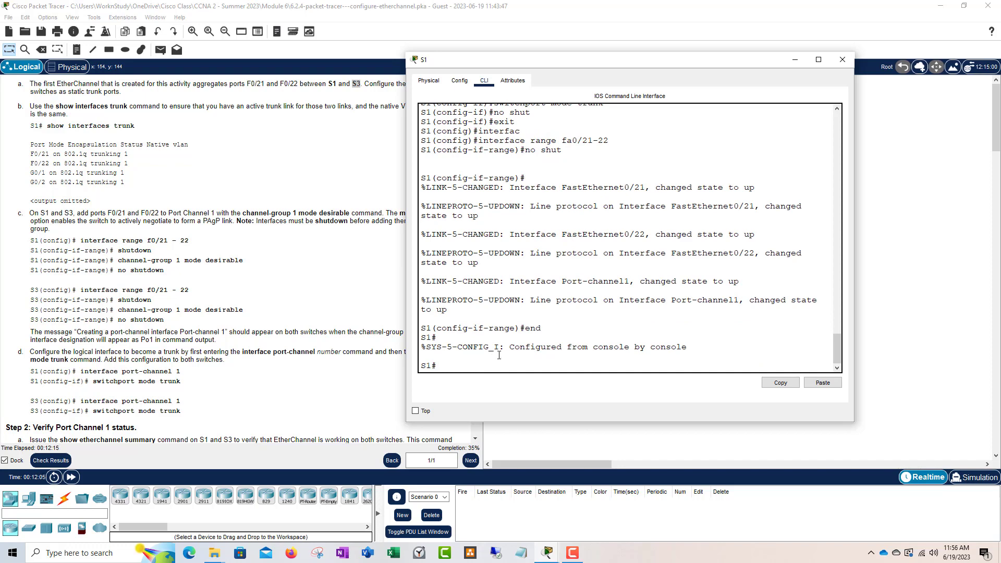
Run "show etherchannel summary" on S1 as directed in Part 2, Step 2.
{"action": "scroll", "coordinate": [209, 276], "scroll_direction": "down", "scroll_amount": 3}
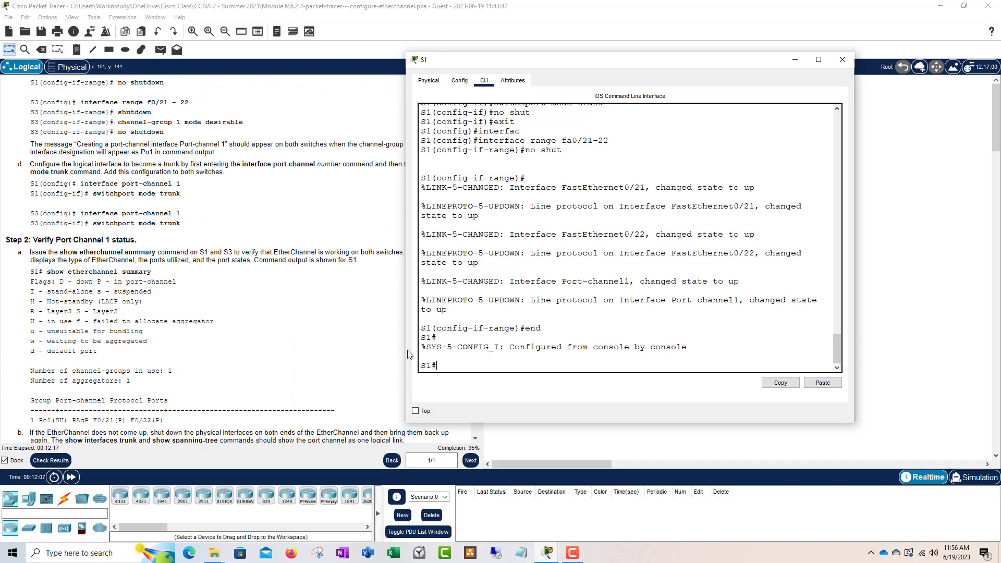
{"action": "type", "text": "show etherc"}
{"action": "key", "text": "Tab"}
{"action": "type", "text": "su"}
{"action": "key", "text": "Tab"}
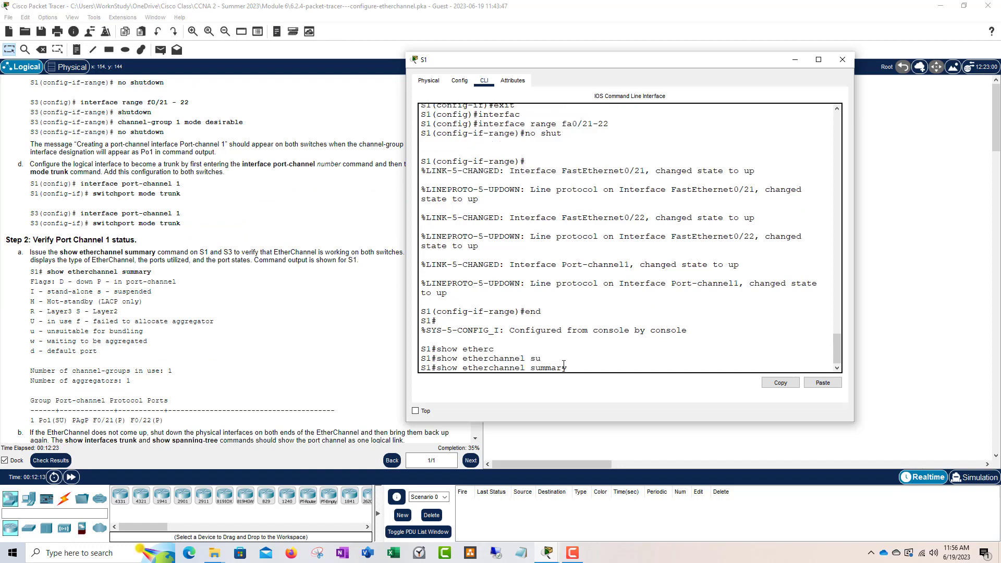
{"action": "left_click_drag", "start_coordinate": [564, 365], "coordinate": [440, 370]}
{"action": "left_click", "coordinate": [569, 368]}
{"action": "key", "text": "Return"}
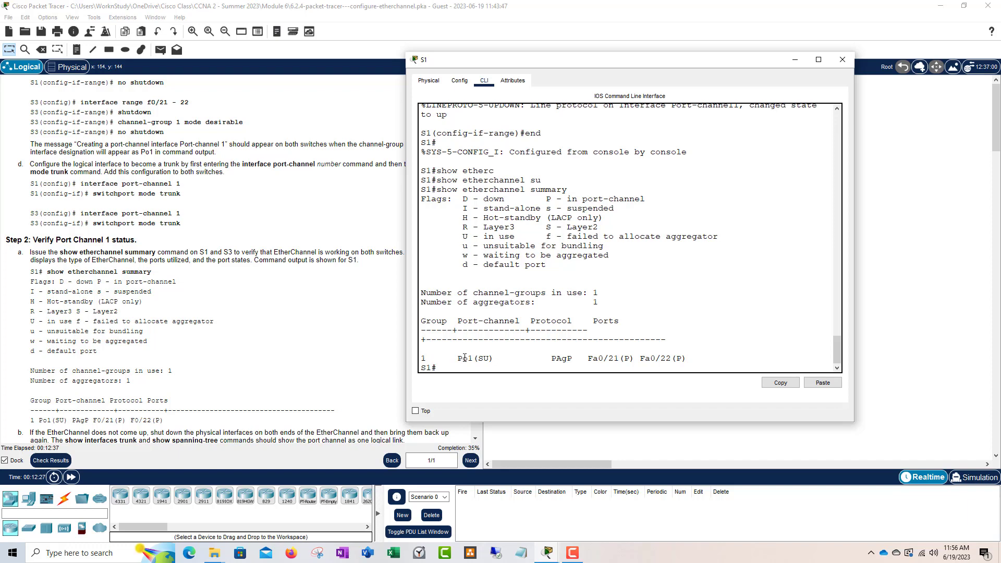
Examine the port-channel, protocol and member port flags in the group 1 row of S1's EtherChannel summary.
{"action": "left_click_drag", "start_coordinate": [473, 358], "coordinate": [458, 358]}
{"action": "left_click_drag", "start_coordinate": [573, 358], "coordinate": [626, 359]}
{"action": "left_click", "coordinate": [606, 359]}
{"action": "left_click", "coordinate": [635, 360]}
{"action": "left_click_drag", "start_coordinate": [683, 359], "coordinate": [677, 359]}
{"action": "scroll", "coordinate": [152, 284], "scroll_direction": "down", "scroll_amount": 2}
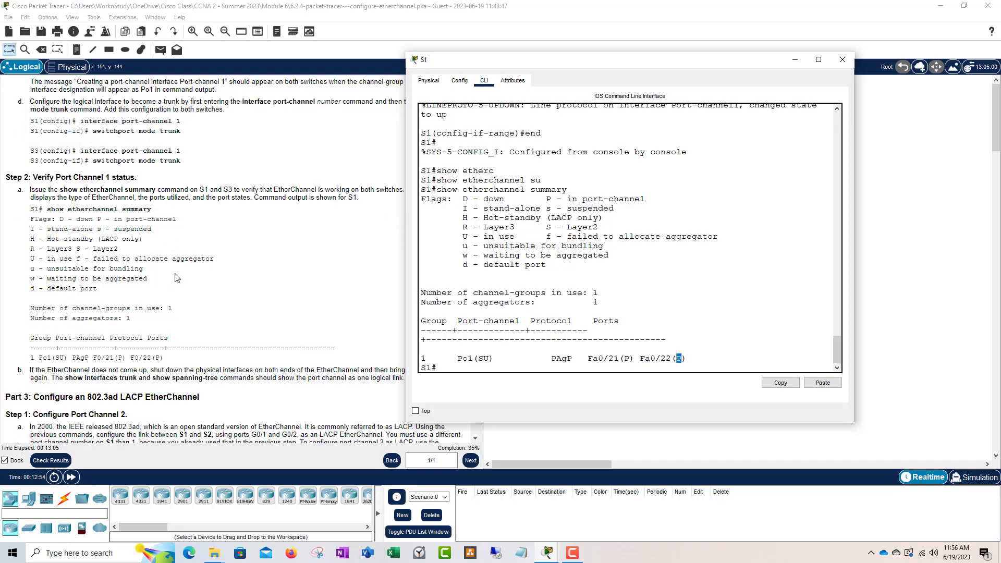
{"action": "left_click_drag", "start_coordinate": [692, 359], "coordinate": [447, 358]}
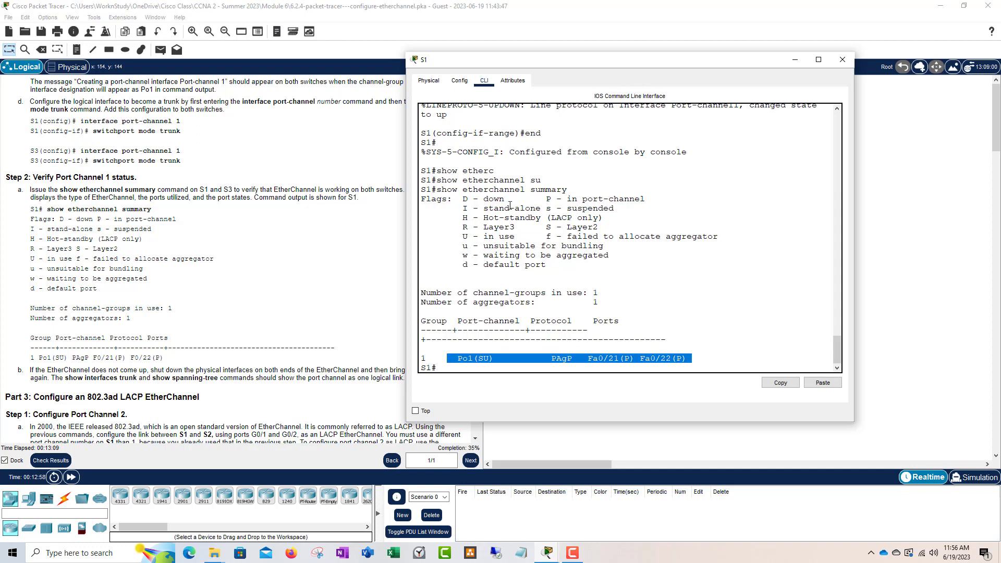
{"action": "left_click", "coordinate": [486, 364]}
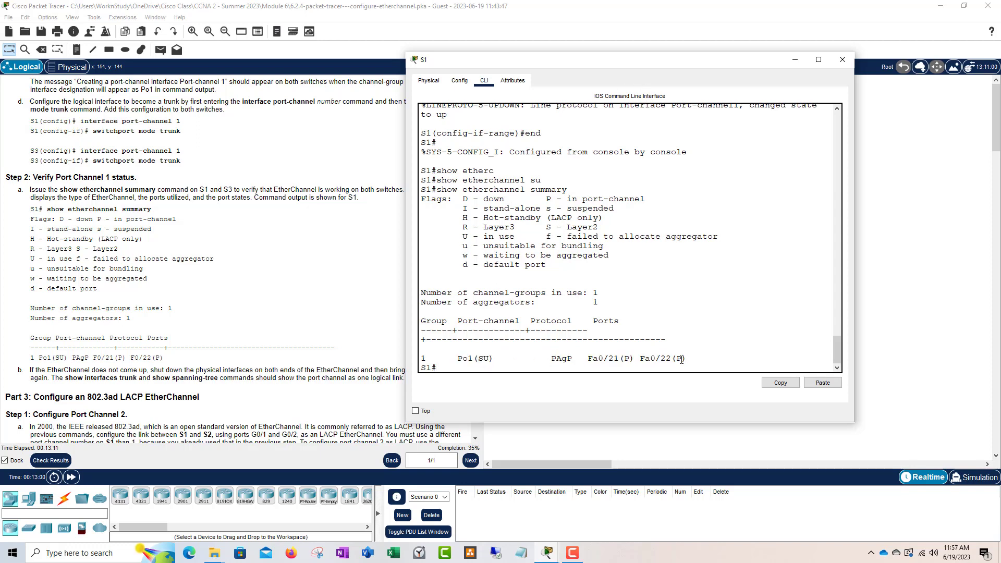
{"action": "left_click_drag", "start_coordinate": [688, 359], "coordinate": [437, 360]}
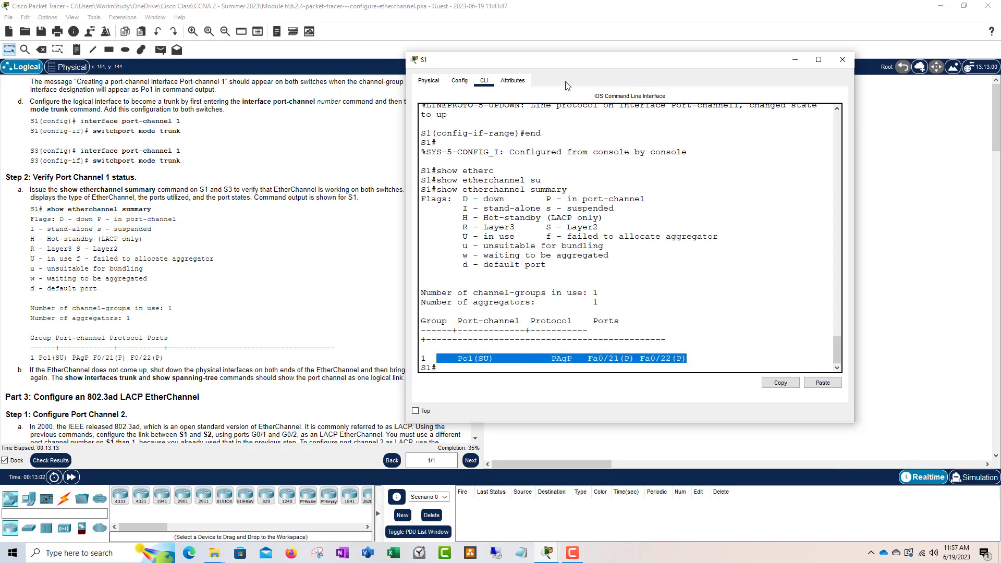
Bring up S3's command line, place its window clear of the instructions and get a fresh prompt.
{"action": "left_click_drag", "start_coordinate": [584, 61], "coordinate": [348, 52]}
{"action": "left_click", "coordinate": [783, 211]}
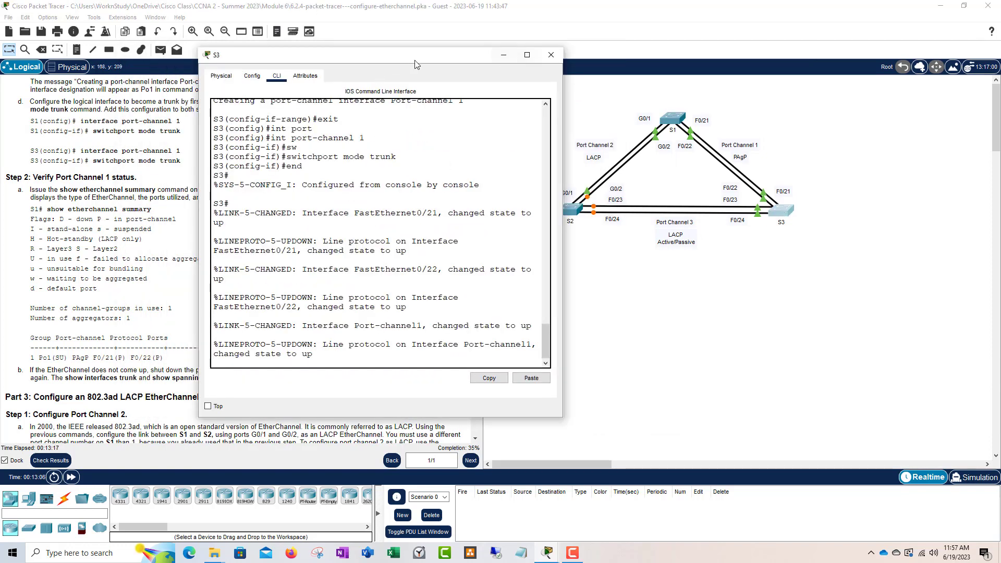
{"action": "left_click_drag", "start_coordinate": [417, 60], "coordinate": [661, 62]}
{"action": "key", "text": "Return"}
{"action": "key", "text": "Return"}
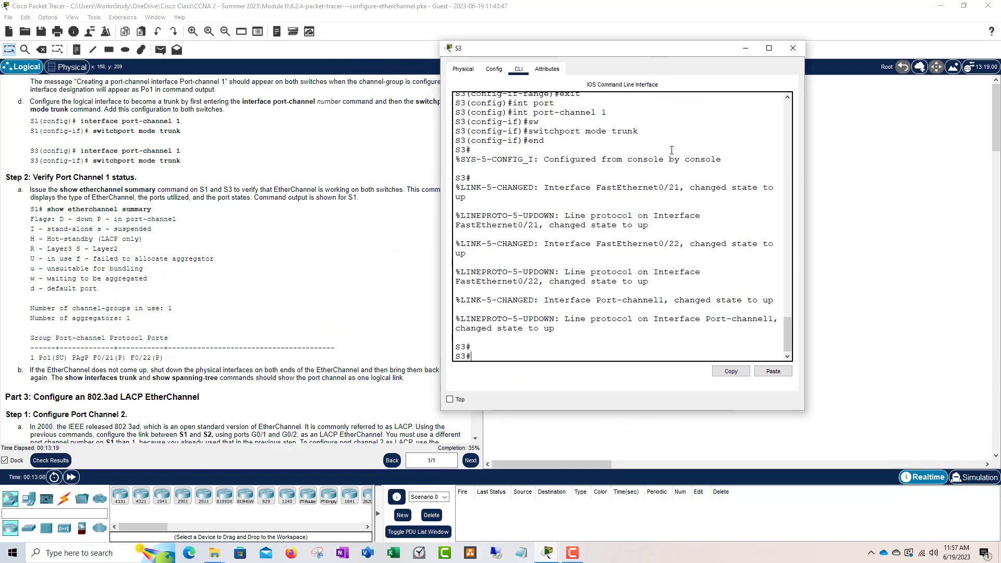
Run "show etherchannel summary" on S3.
{"action": "type", "text": "show etherc"}
{"action": "key", "text": "Tab"}
{"action": "type", "text": "s"}
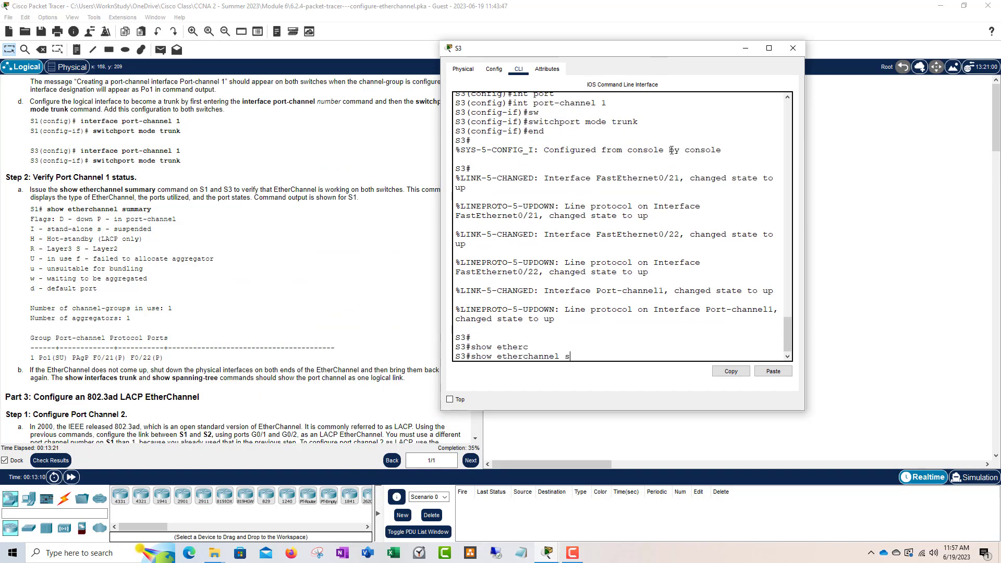
{"action": "type", "text": "u"}
{"action": "key", "text": "Tab"}
{"action": "key", "text": "Return"}
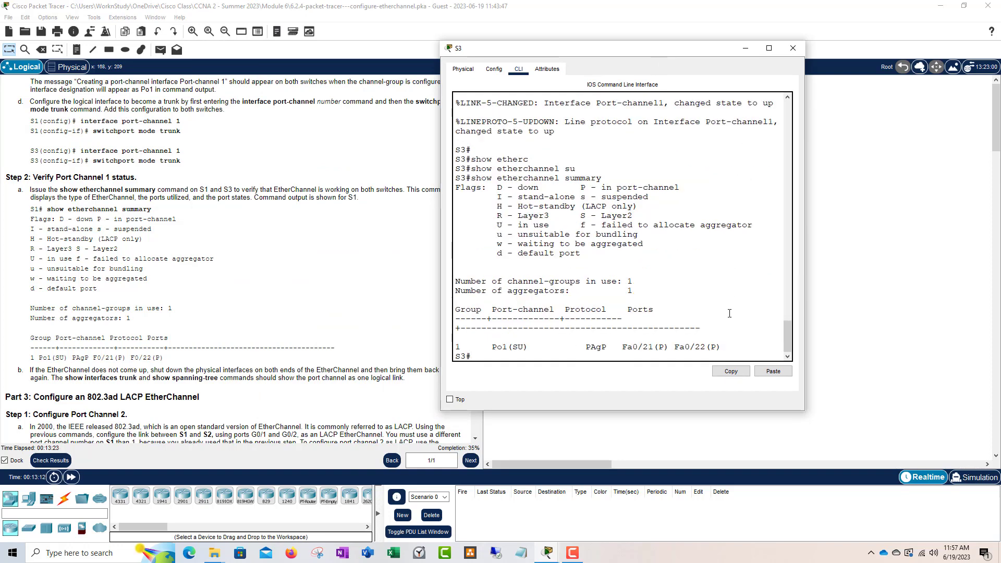
Check the member ports in S3's EtherChannel summary and read the Part 3 instructions for Port Channel 2.
{"action": "left_click_drag", "start_coordinate": [722, 345], "coordinate": [630, 349]}
{"action": "left_click", "coordinate": [664, 347]}
{"action": "scroll", "coordinate": [188, 268], "scroll_direction": "down", "scroll_amount": 2}
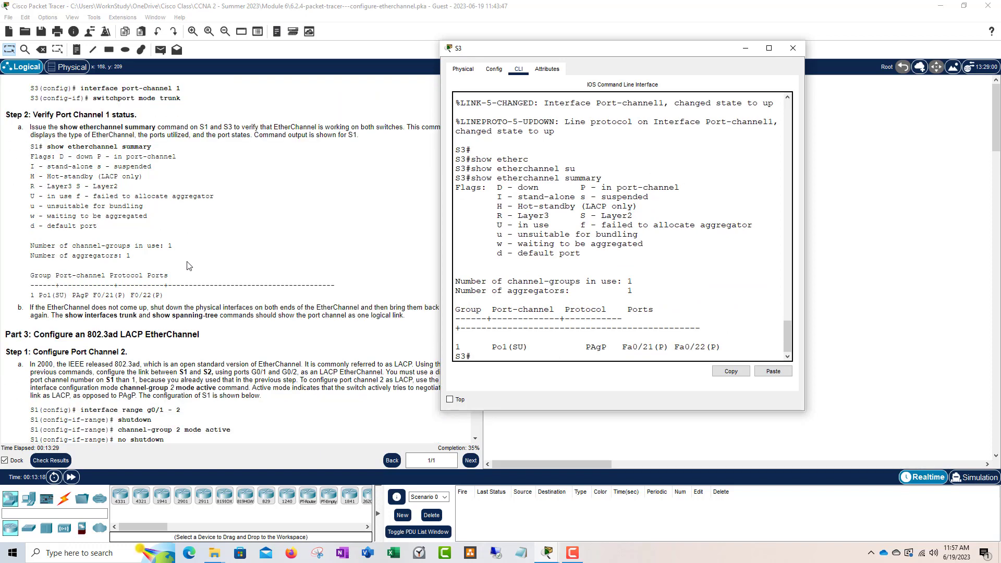
{"action": "scroll", "coordinate": [189, 267], "scroll_direction": "down", "scroll_amount": 1}
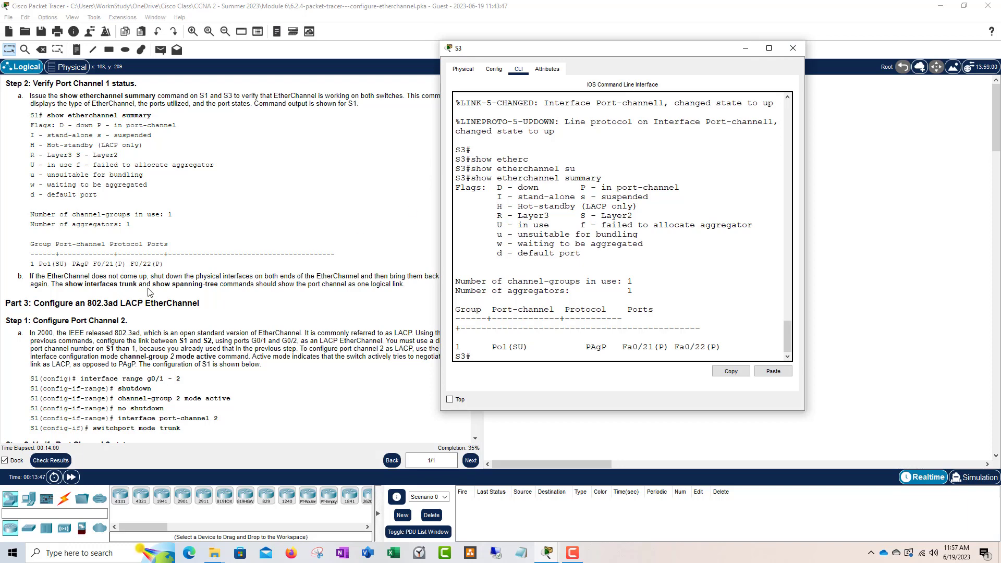
{"action": "scroll", "coordinate": [211, 259], "scroll_direction": "down", "scroll_amount": 3}
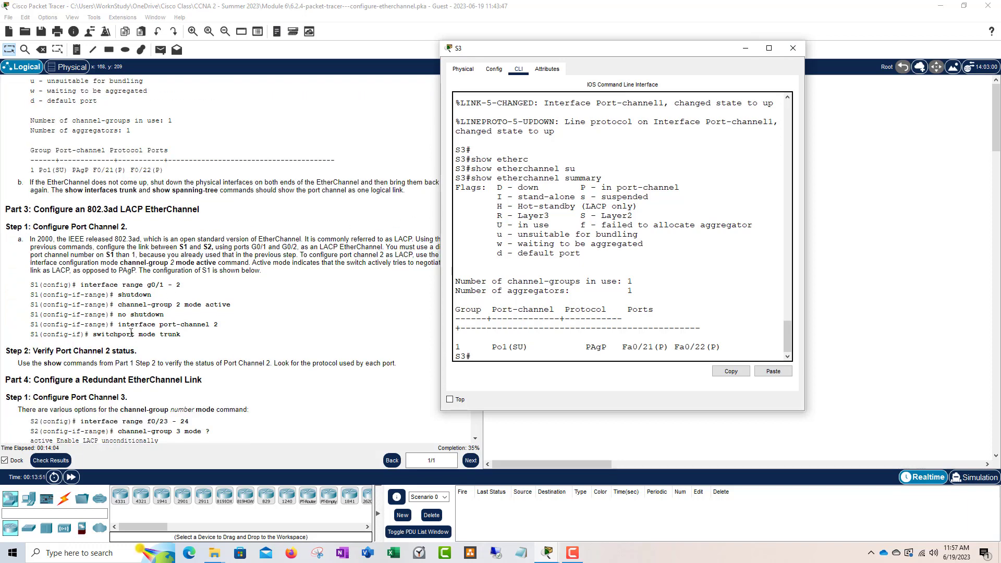
{"action": "scroll", "coordinate": [159, 284], "scroll_direction": "down", "scroll_amount": 1}
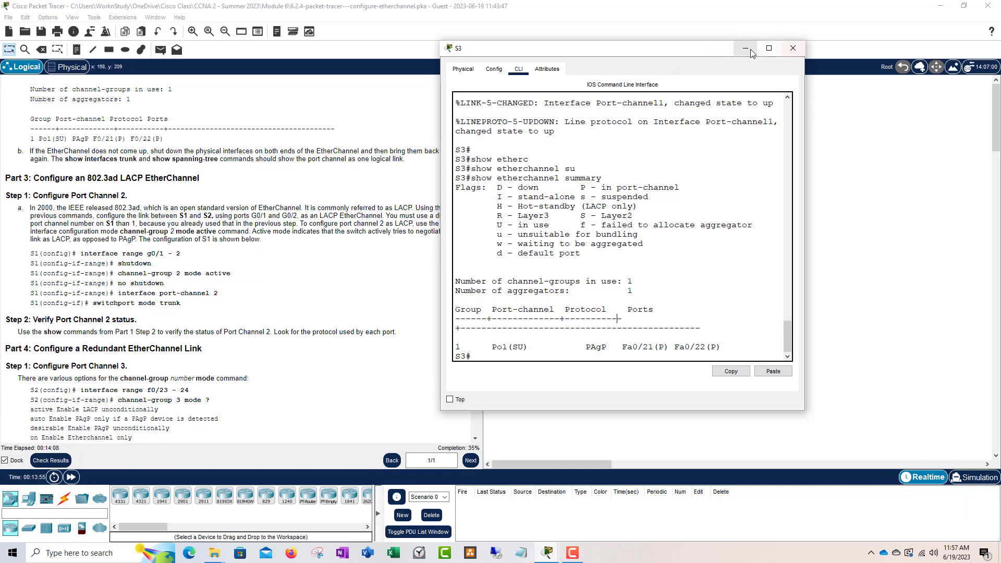
Close S3's window, reopen S1's command line and place it clear of the Part 3 instructions.
{"action": "left_click", "coordinate": [794, 52]}
{"action": "left_click", "coordinate": [673, 118]}
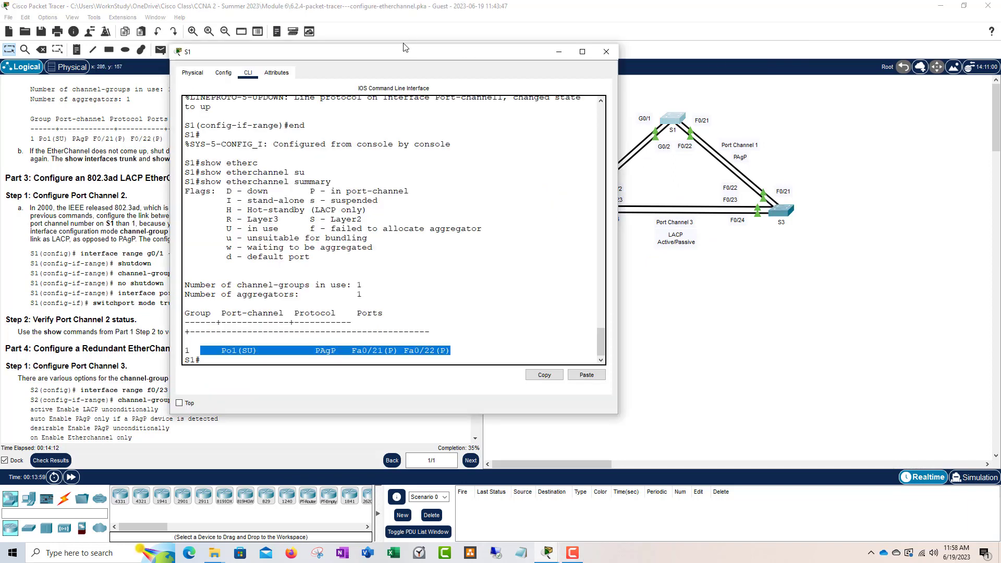
{"action": "left_click_drag", "start_coordinate": [403, 56], "coordinate": [685, 259]}
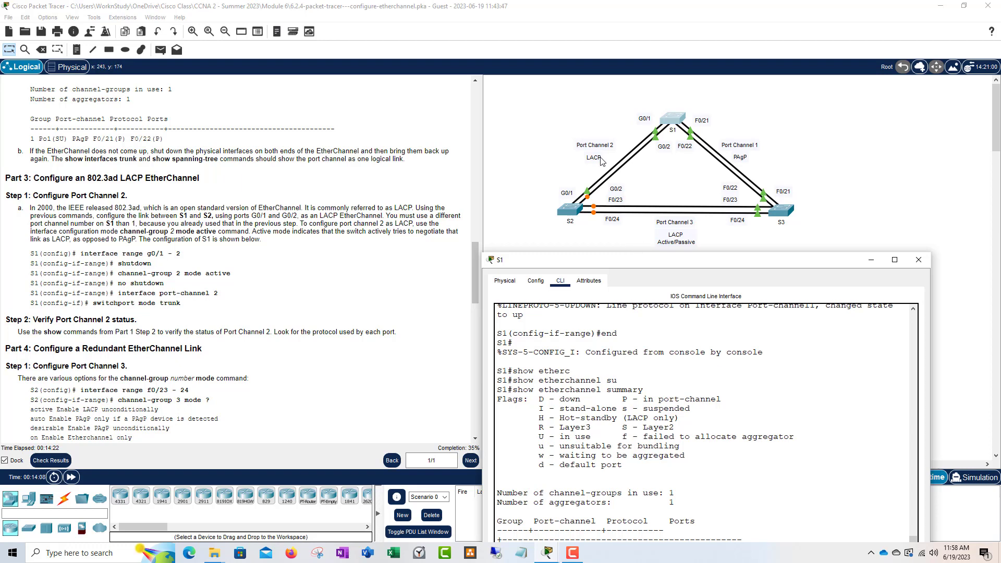
{"action": "left_click_drag", "start_coordinate": [638, 260], "coordinate": [657, 80]}
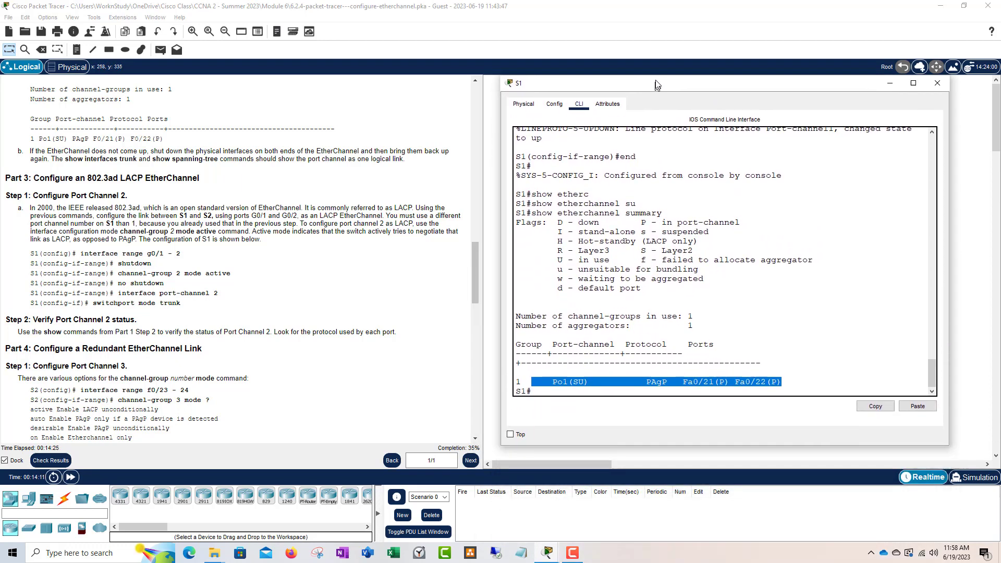
Enter global configuration mode on S1 and select the interface range g0/1 - 2.
{"action": "left_click", "coordinate": [595, 391]}
{"action": "key", "text": "Return"}
{"action": "type", "text": "config t"}
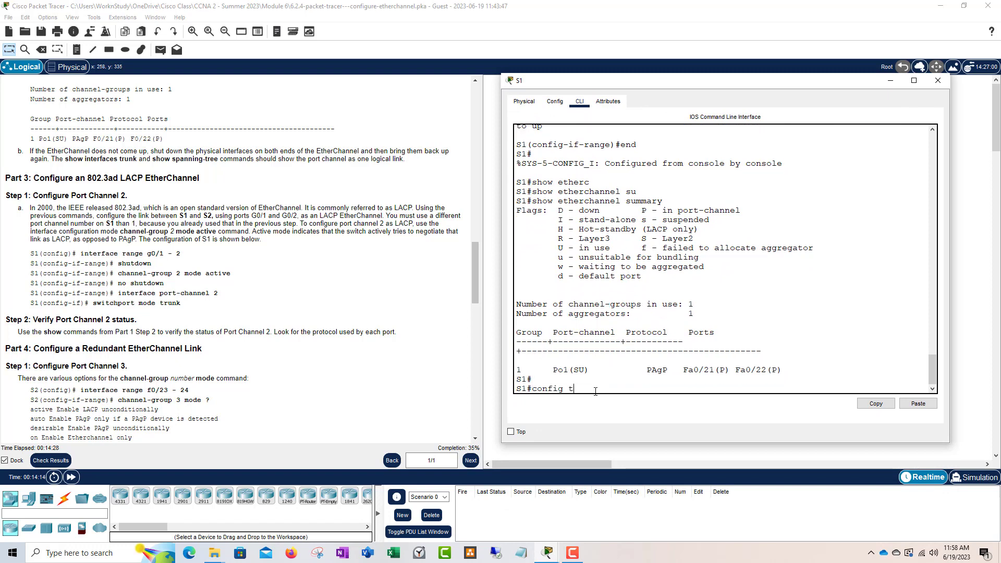
{"action": "key", "text": "Return"}
{"action": "type", "text": "int"}
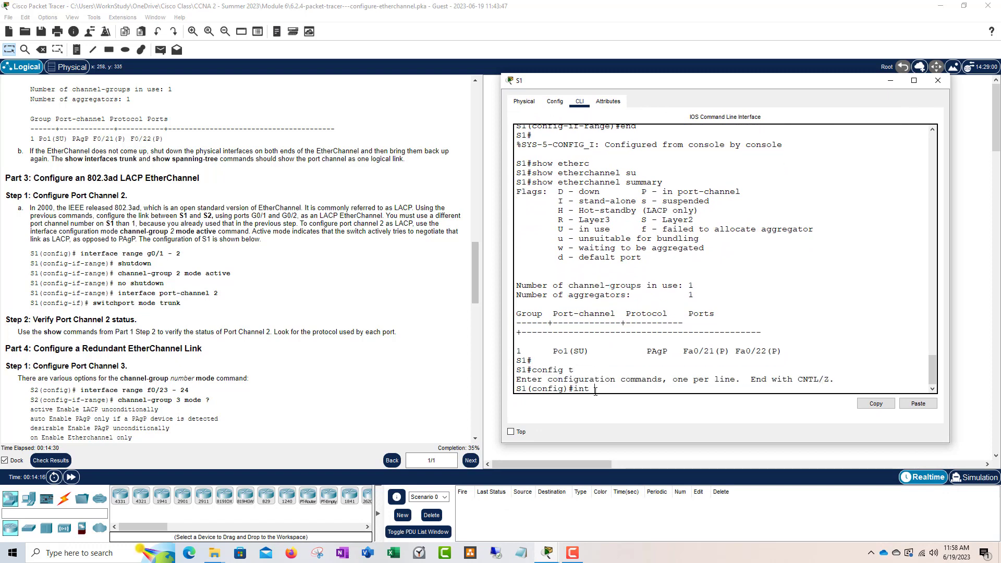
{"action": "type", "text": " range g0/1 - 2"}
{"action": "key", "text": "Return"}
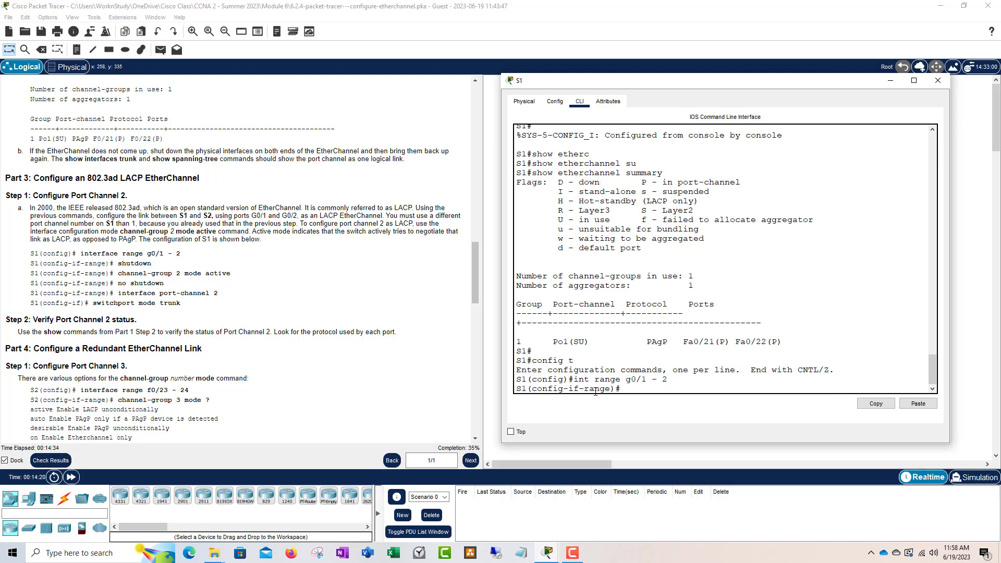
Shut down S1's interface range g0/1 - 2 with the "shutdown" command.
{"action": "type", "text": "nge)#s"}
{"action": "key", "text": "BackSpace"}
{"action": "key", "text": "BackSpace"}
{"action": "type", "text": "shut"}
{"action": "key", "text": "Tab"}
{"action": "key", "text": "Return"}
{"action": "key", "text": "Return"}
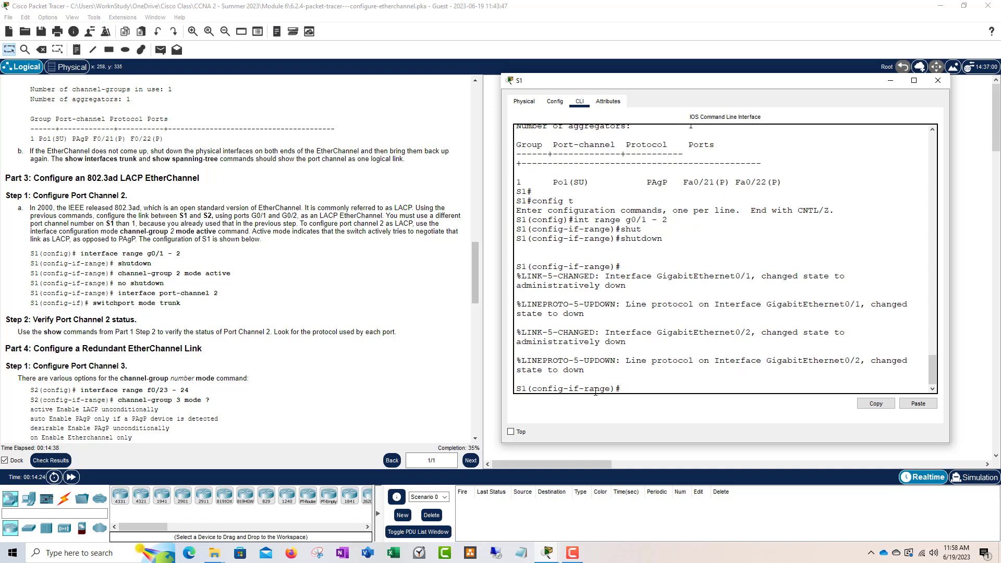
Add S1's g0/1 - 2 ports to Port Channel 2 with "channel-group 2 mode active".
{"action": "type", "text": "chann"}
{"action": "key", "text": "Tab"}
{"action": "type", "text": "el-g"}
{"action": "key", "text": "Tab"}
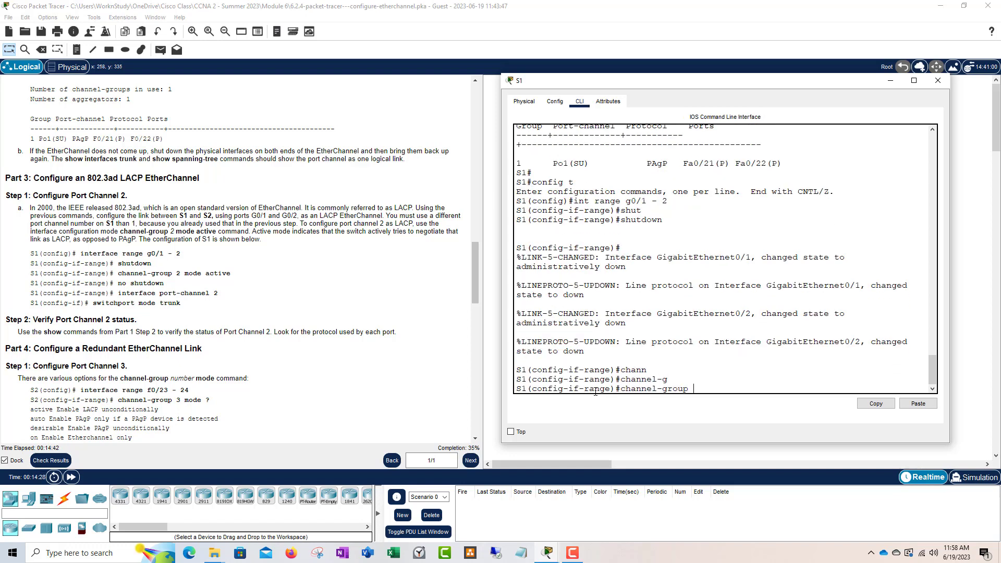
{"action": "type", "text": "2"}
{"action": "type", "text": "mode ac"}
{"action": "key", "text": "Tab"}
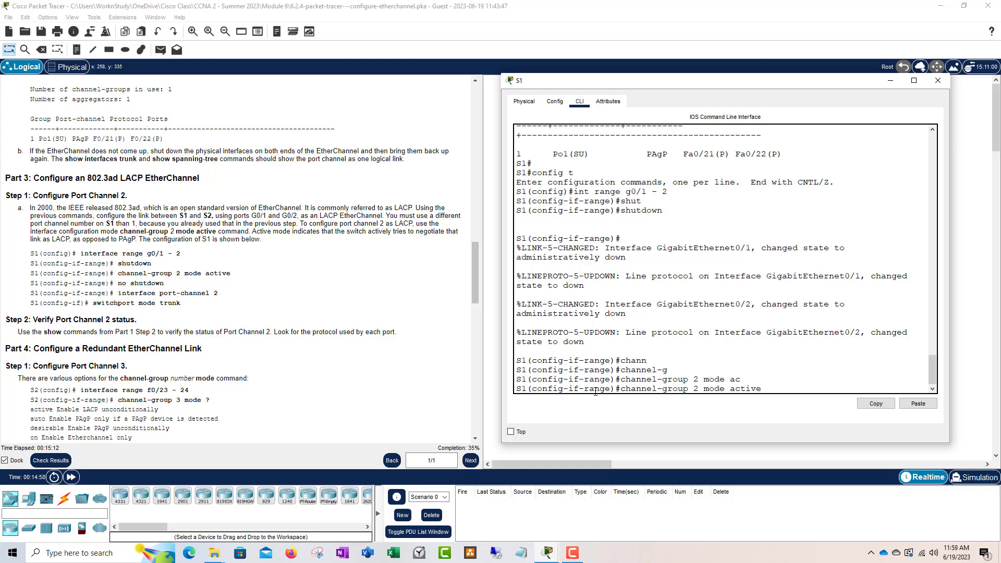
{"action": "key", "text": "Return"}
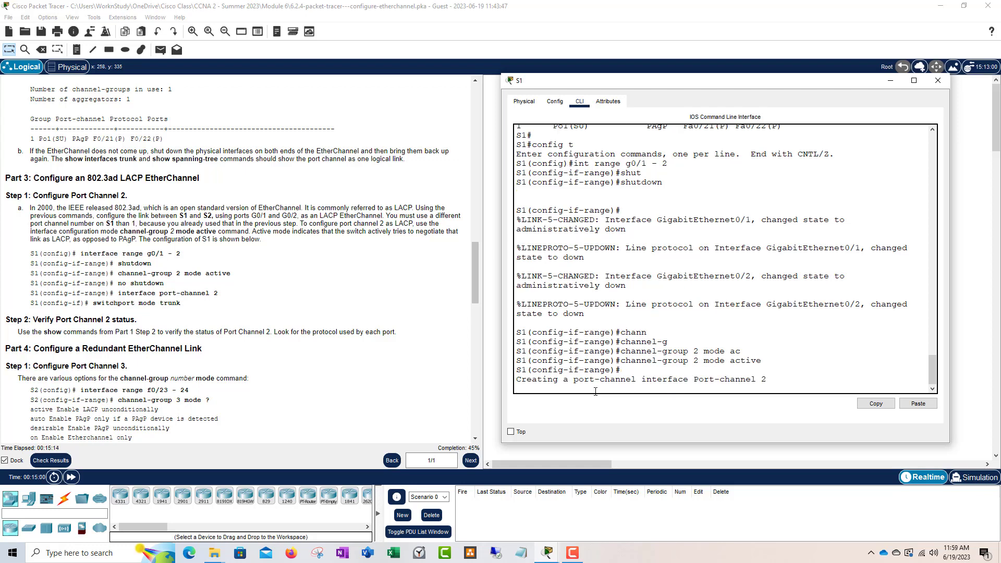
{"action": "key", "text": "Return"}
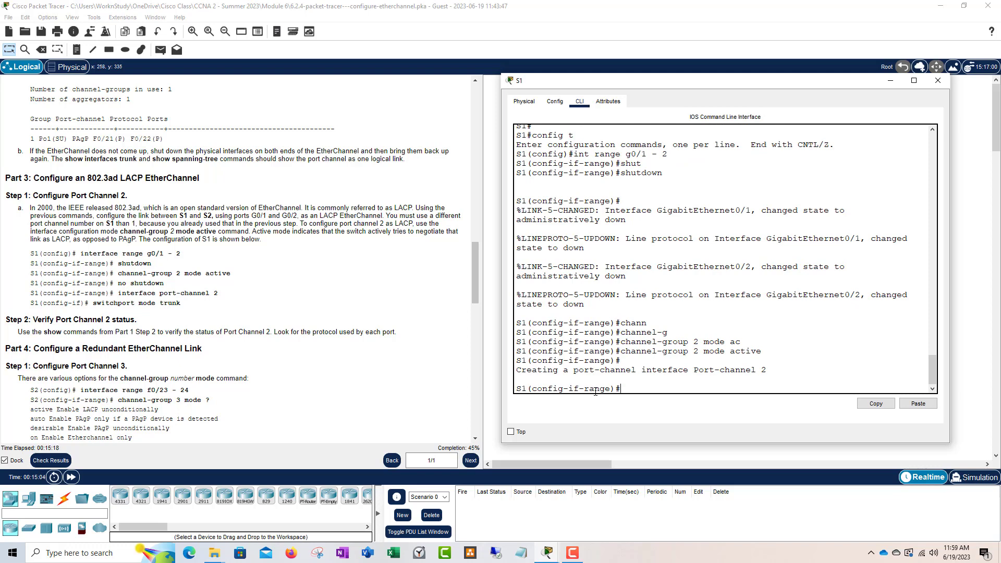
Leave S1's interface range configuration and enter the configuration of interface port-channel 2.
{"action": "type", "text": "exit"}
{"action": "key", "text": "Return"}
{"action": "type", "text": "int"}
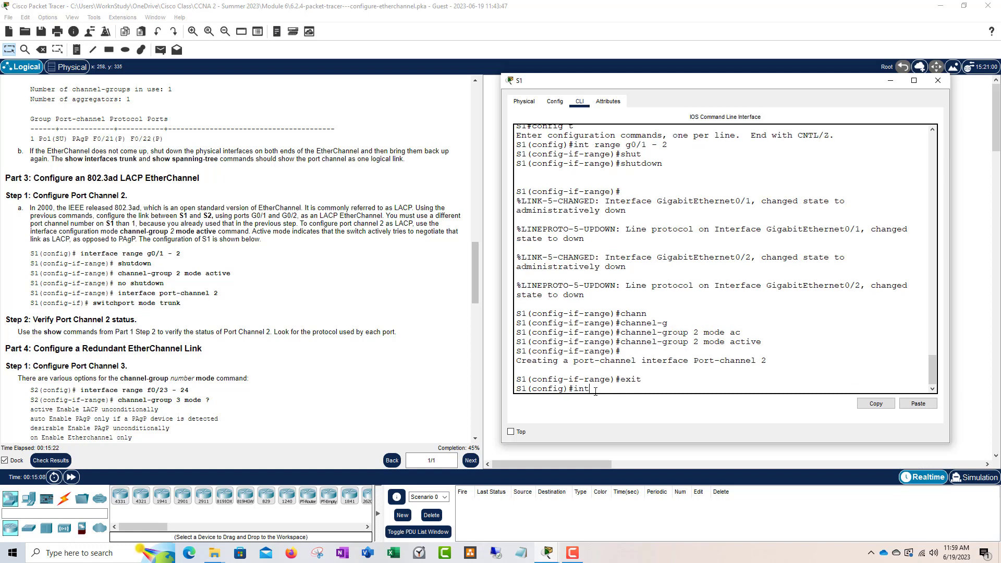
{"action": "type", "text": "e"}
{"action": "key", "text": "Tab"}
{"action": "type", "text": "port-"}
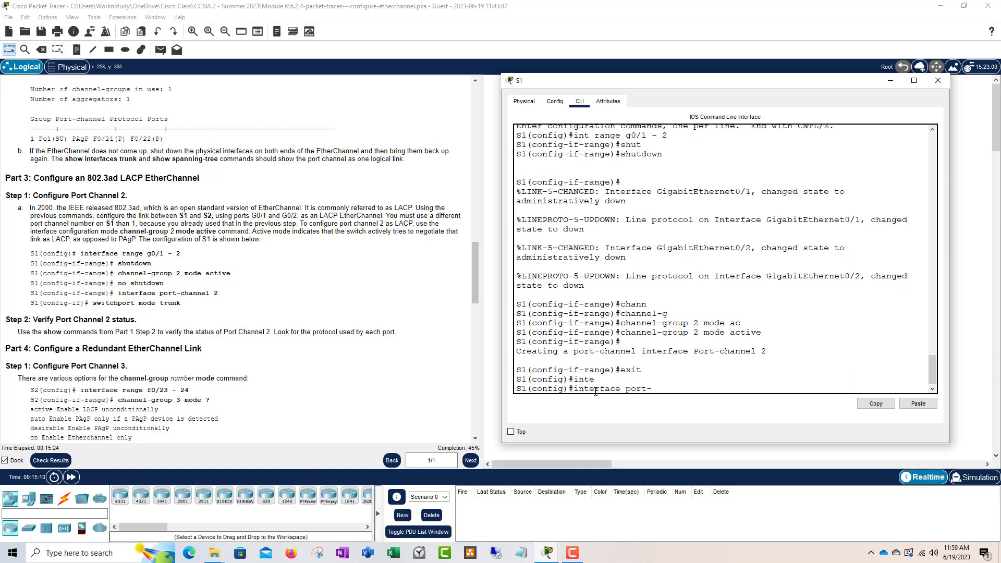
{"action": "type", "text": "c"}
{"action": "key", "text": "Tab"}
{"action": "type", "text": "2"}
{"action": "key", "text": "Return"}
Set S1's Port Channel 2 to trunk with "switchport mode trunk" and end the configuration session.
{"action": "type", "text": "sw"}
{"action": "key", "text": "Tab"}
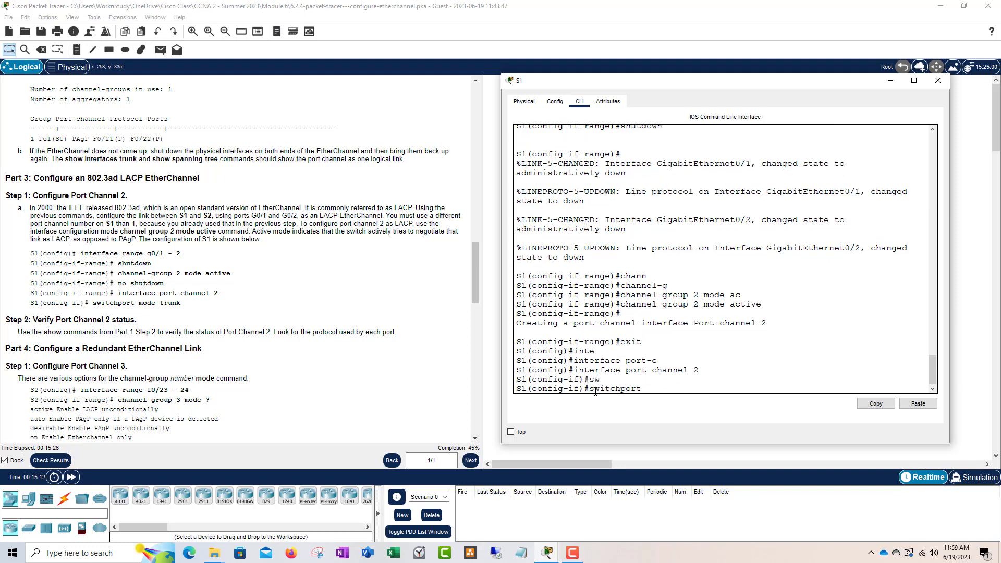
{"action": "type", "text": "mode trunk"}
{"action": "key", "text": "Return"}
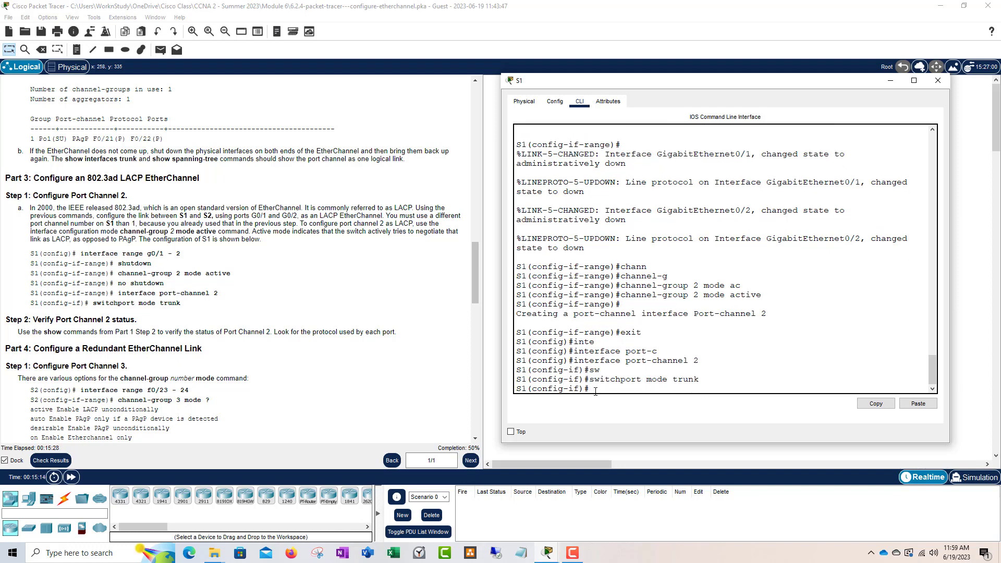
{"action": "type", "text": "end"}
{"action": "key", "text": "Return"}
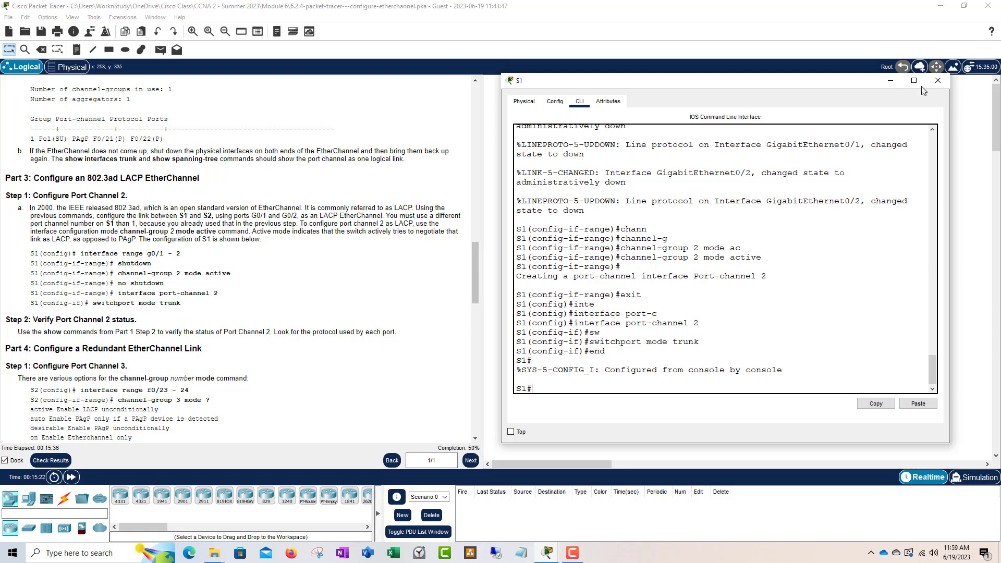
Put S1's window away and open S2's command line at the user prompt.
{"action": "left_click", "coordinate": [893, 82]}
{"action": "left_click", "coordinate": [570, 219]}
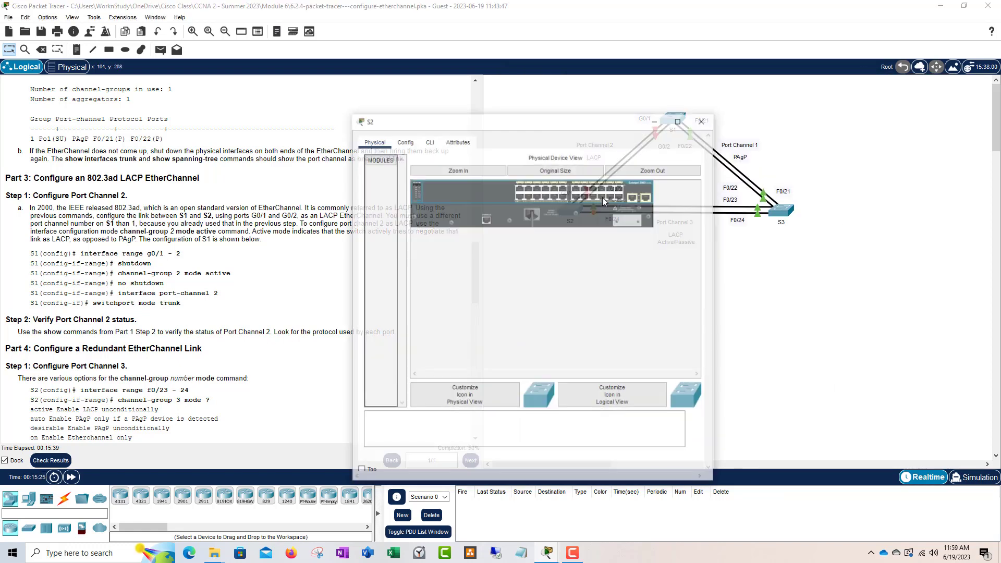
{"action": "left_click", "coordinate": [611, 93]}
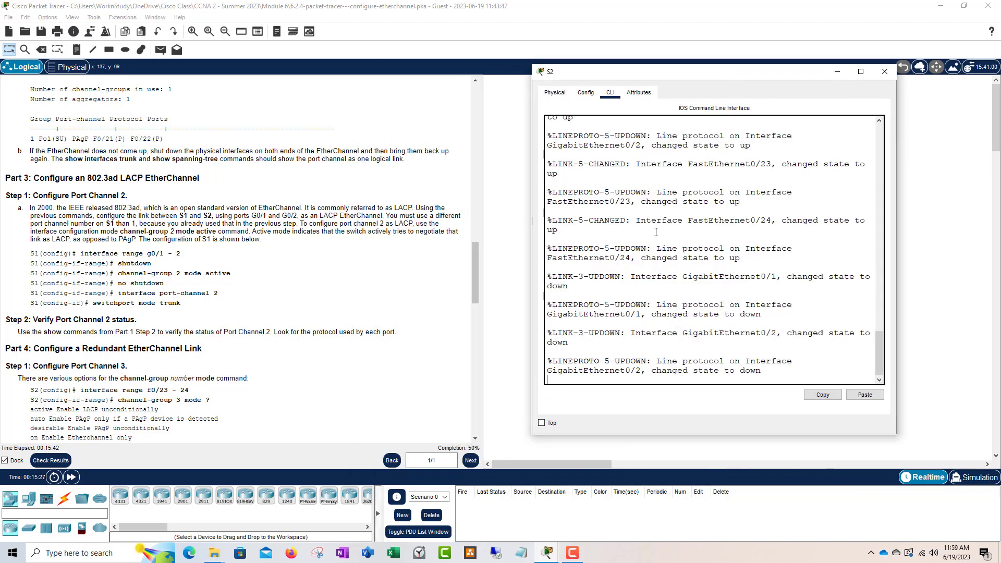
{"action": "key", "text": "Return"}
{"action": "key", "text": "Return"}
Enter global configuration mode on the second switch and set its hostname to S2.
{"action": "type", "text": "en"}
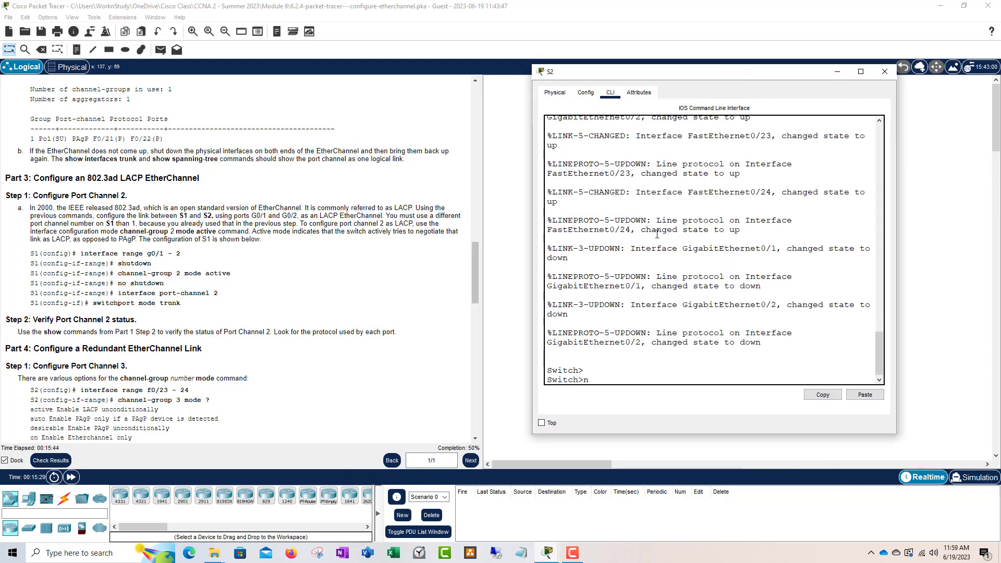
{"action": "key", "text": "Return"}
{"action": "type", "text": "config t"}
{"action": "key", "text": "Return"}
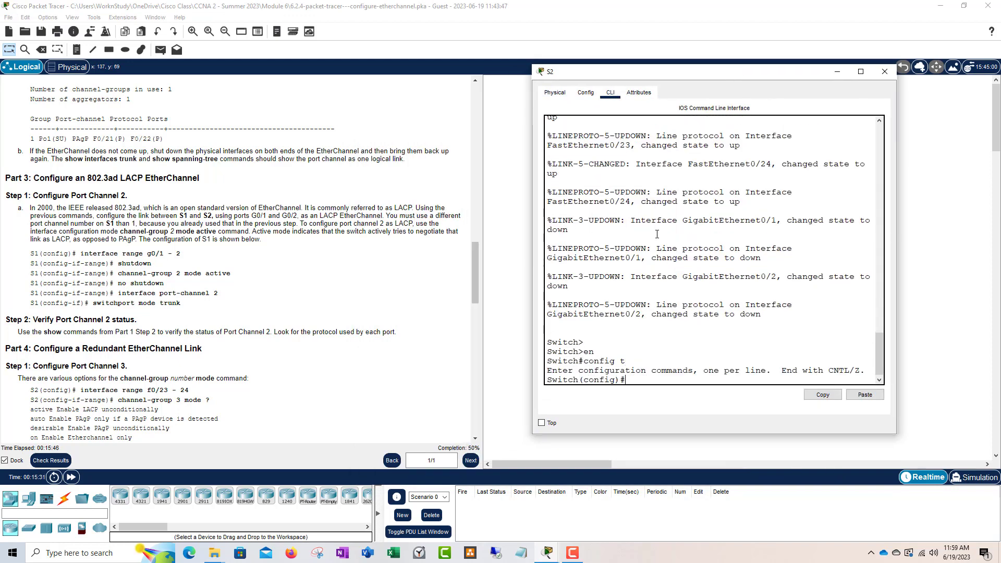
{"action": "type", "text": "hostname S2"}
{"action": "key", "text": "Return"}
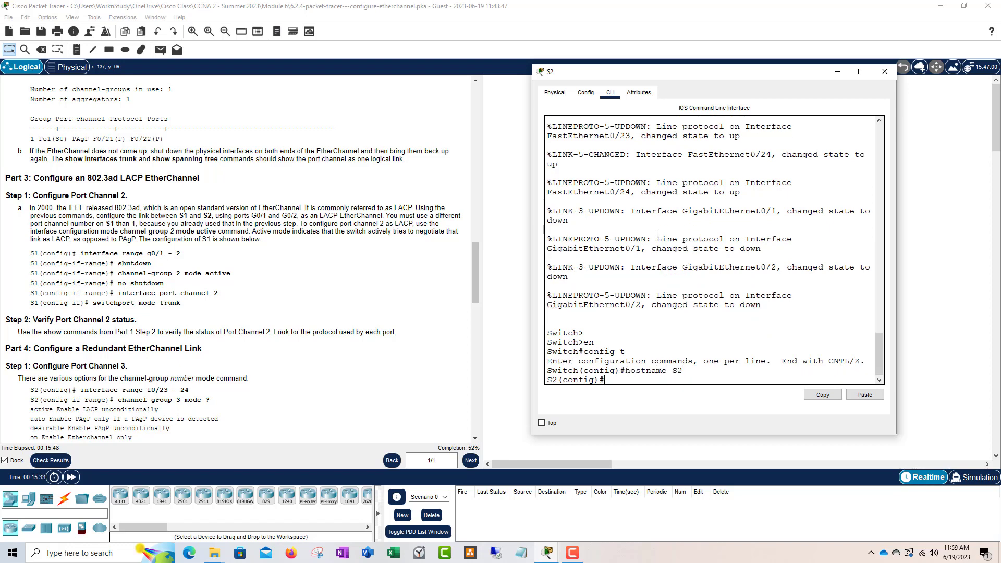
Select the interface range g0/1-2 on S2, placing its window clear of the switch in the topology.
{"action": "type", "text": "int ragen"}
{"action": "key", "text": "BackSpace"}
{"action": "key", "text": "BackSpace"}
{"action": "key", "text": "BackSpace"}
{"action": "key", "text": "BackSpace"}
{"action": "type", "text": "nge"}
{"action": "left_click_drag", "start_coordinate": [689, 72], "coordinate": [774, 63]}
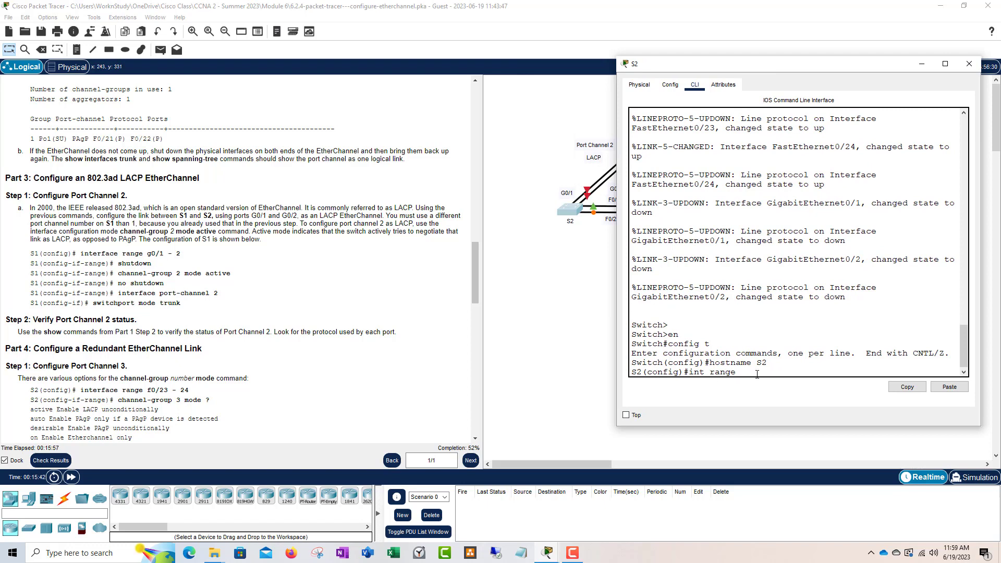
{"action": "type", "text": "g0/1-2"}
{"action": "key", "text": "Return"}
Add S2's g0/1-2 ports to Port Channel 2 with "channel-group 2 mode active".
{"action": "type", "text": "ch"}
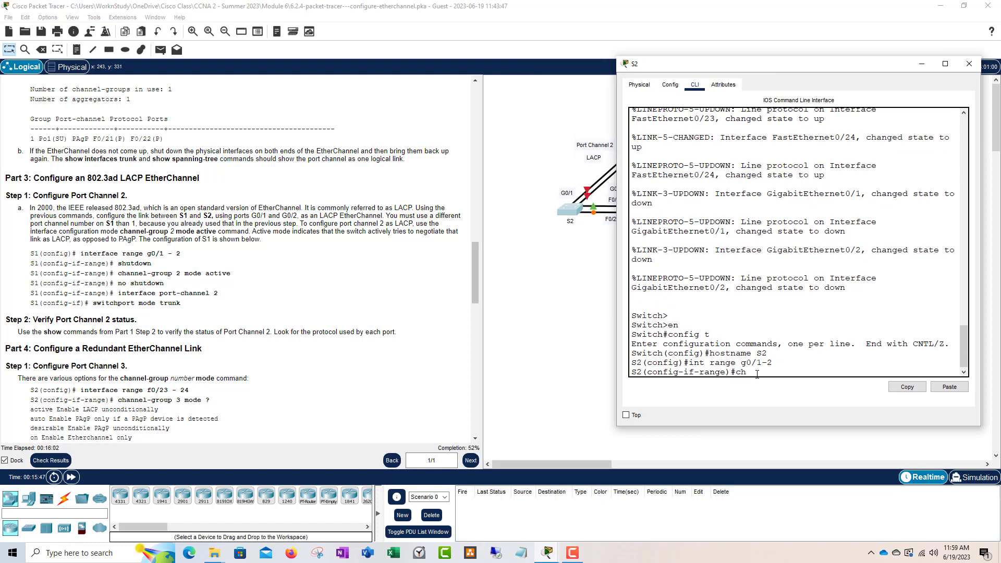
{"action": "type", "text": "annel-g"}
{"action": "key", "text": "Tab"}
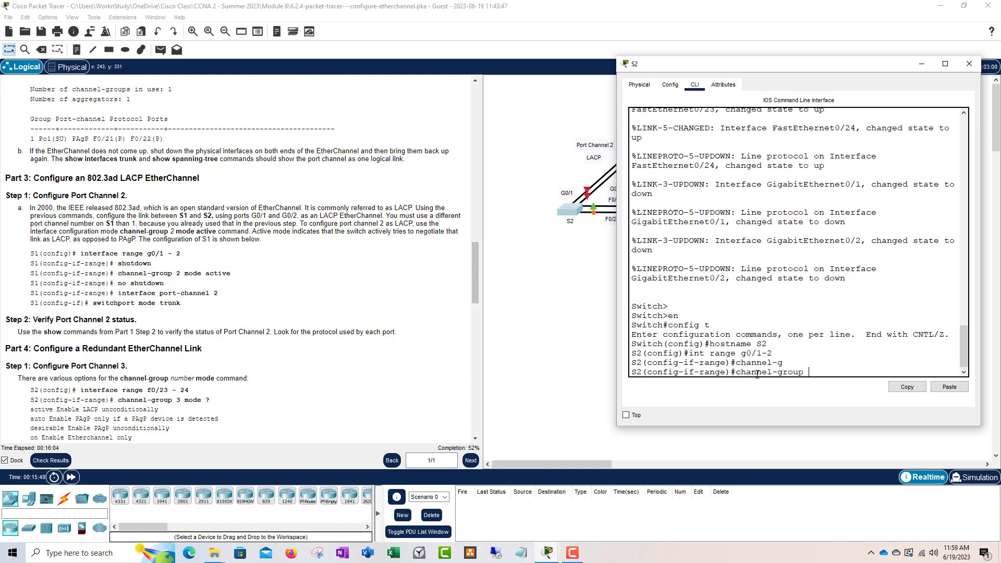
{"action": "type", "text": "2"}
{"action": "left_click_drag", "start_coordinate": [815, 372], "coordinate": [811, 372]}
{"action": "left_click", "coordinate": [815, 372]}
{"action": "type", "text": "mode act"}
{"action": "key", "text": "Tab"}
{"action": "key", "text": "Return"}
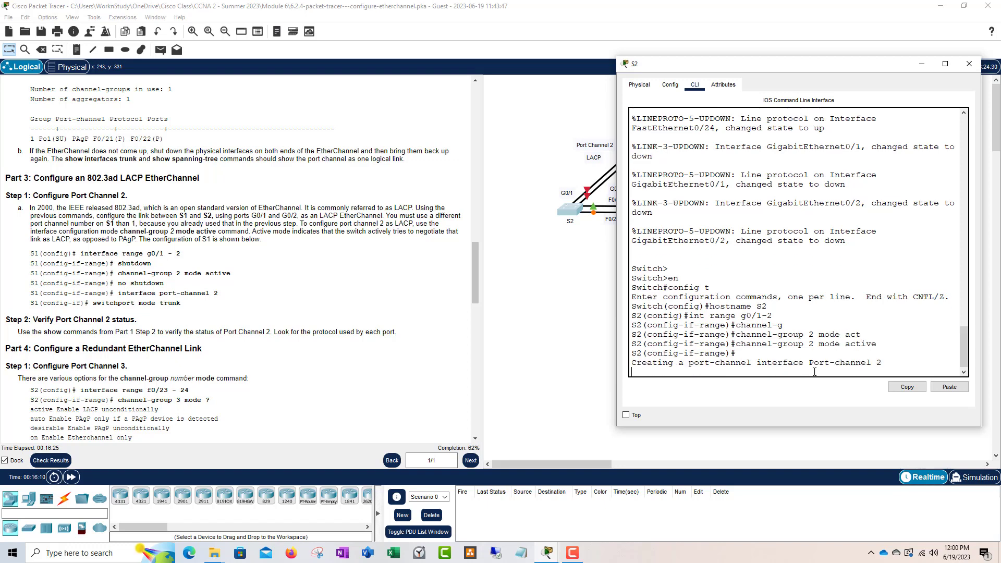
{"action": "key", "text": "Return"}
Leave S2's interface range configuration and enter the configuration of interface port-channel 2.
{"action": "type", "text": "in"}
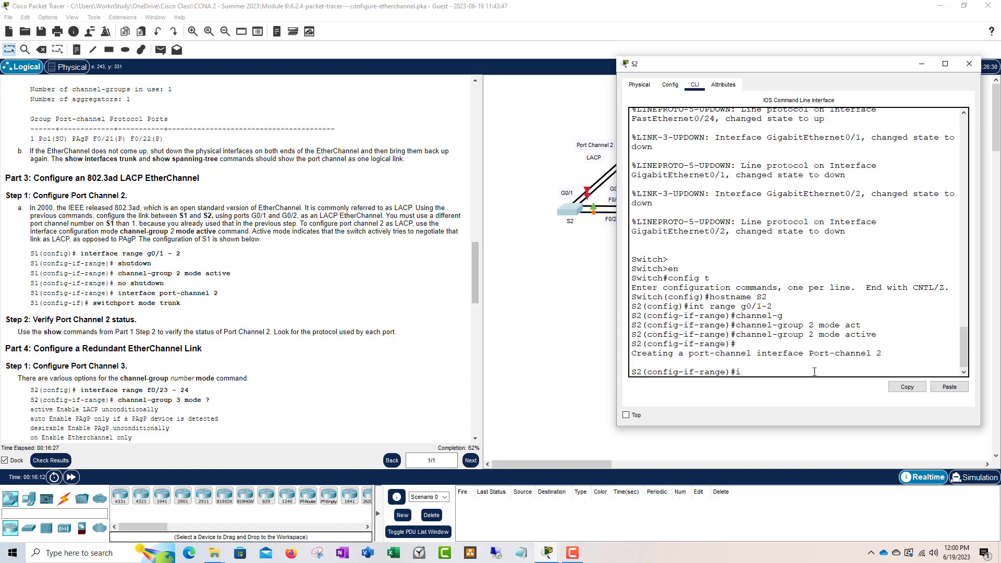
{"action": "key", "text": "BackSpace"}
{"action": "type", "text": "exit"}
{"action": "key", "text": "Return"}
{"action": "type", "text": "int "}
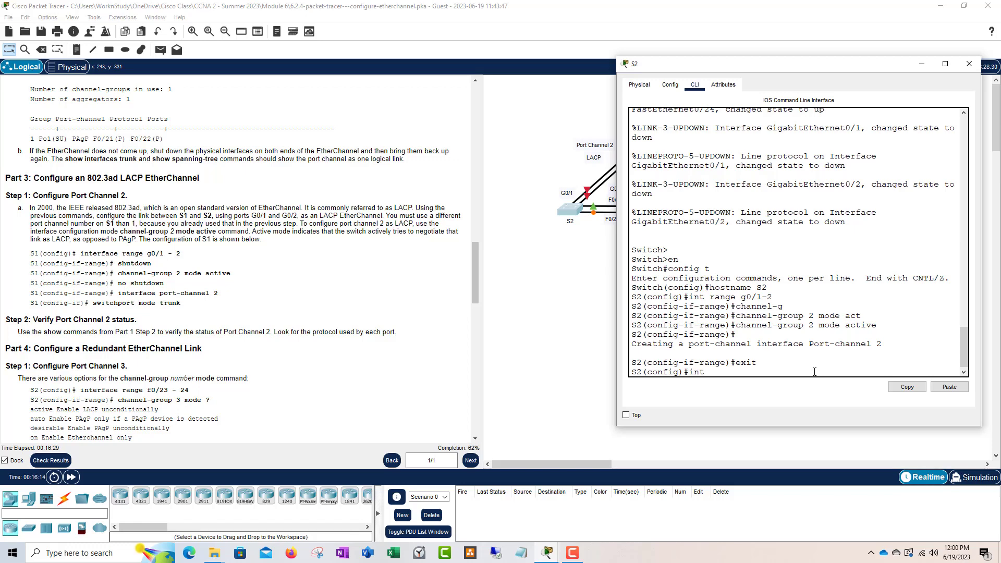
{"action": "type", "text": "port-c"}
{"action": "key", "text": "Tab"}
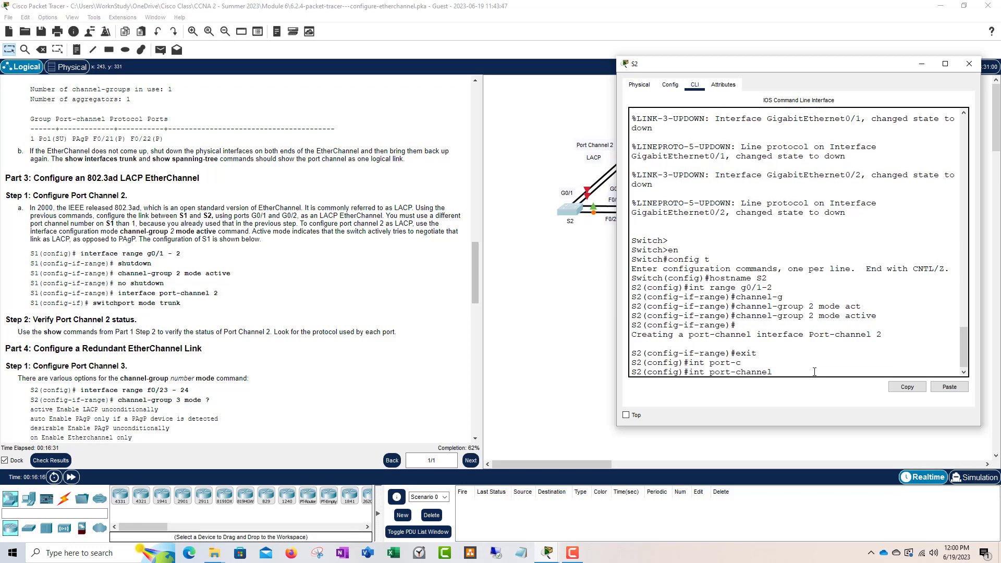
{"action": "type", "text": "2"}
{"action": "key", "text": "Return"}
Set S2's Port Channel 2 to trunk with "switchport mode trunk" and end the configuration session.
{"action": "type", "text": "sw"}
{"action": "key", "text": "Tab"}
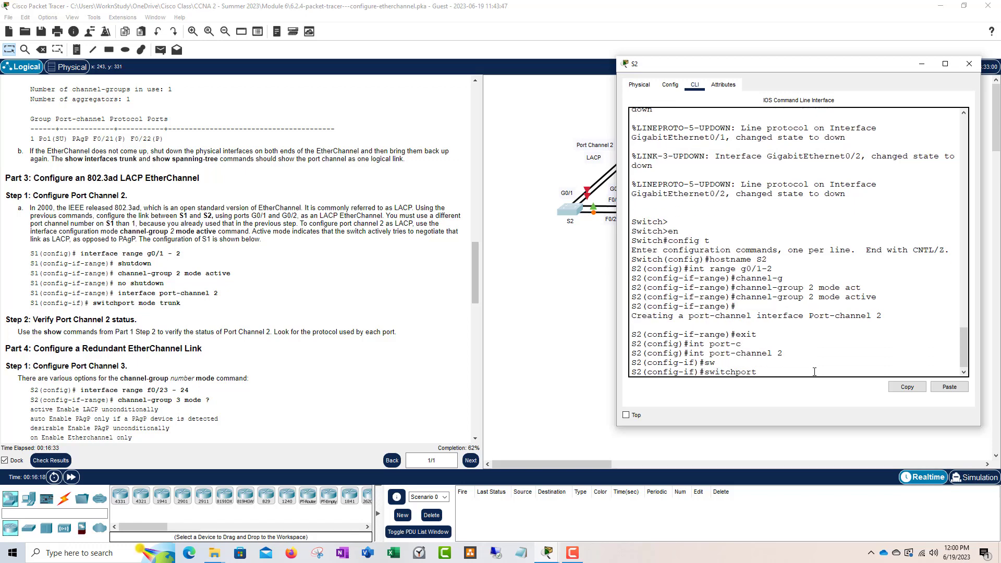
{"action": "type", "text": "mod"}
{"action": "key", "text": "Tab"}
{"action": "type", "text": "trunk"}
{"action": "key", "text": "Return"}
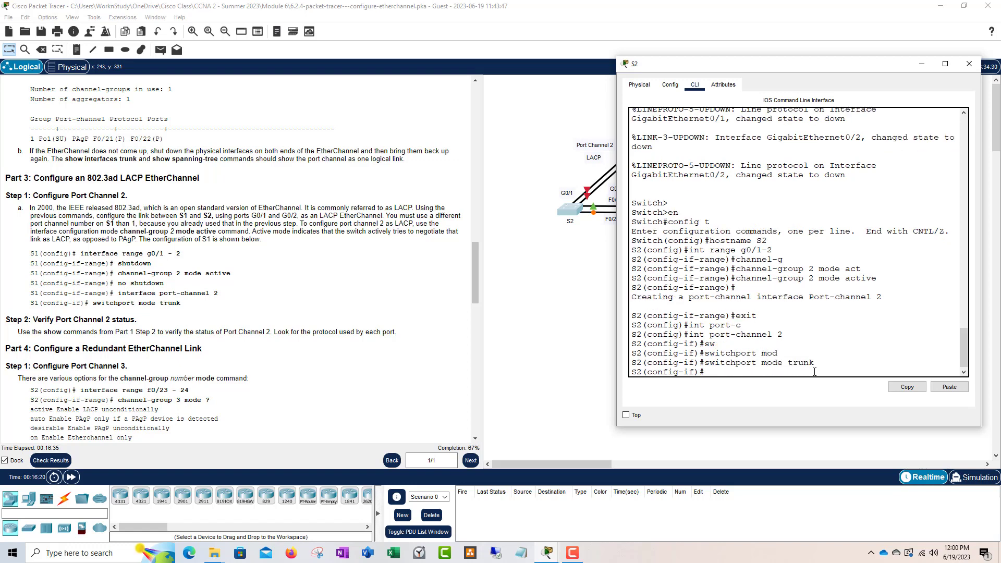
{"action": "type", "text": "end"}
{"action": "key", "text": "Return"}
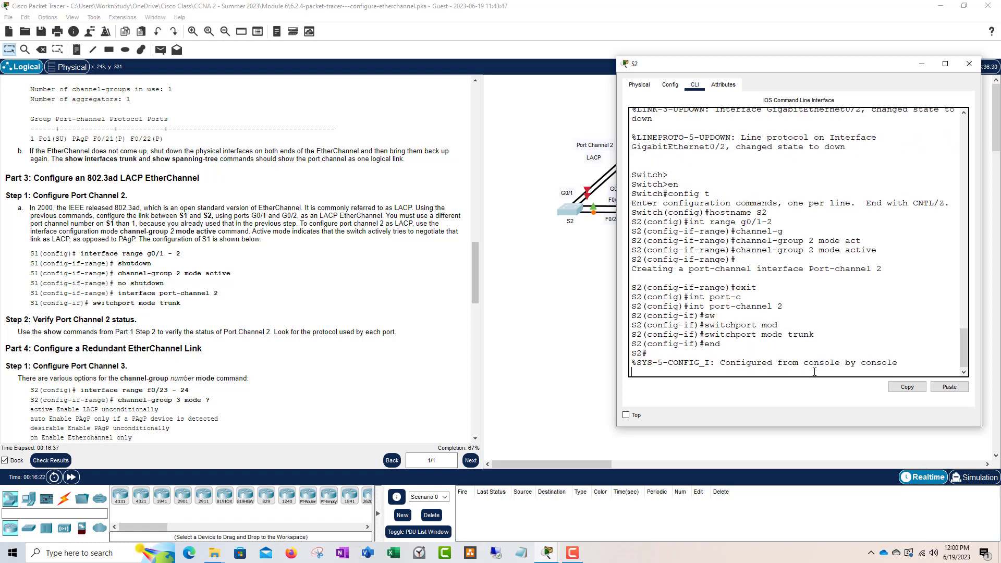
Move S2's window off the topology, then close and reopen S1's command line window.
{"action": "left_click_drag", "start_coordinate": [815, 68], "coordinate": [387, 79]}
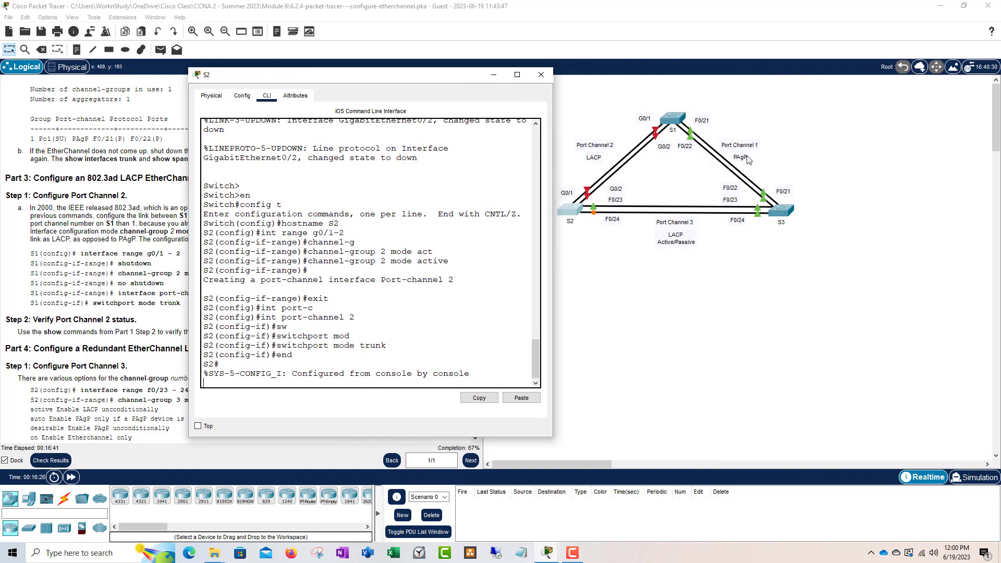
{"action": "left_click", "coordinate": [672, 118]}
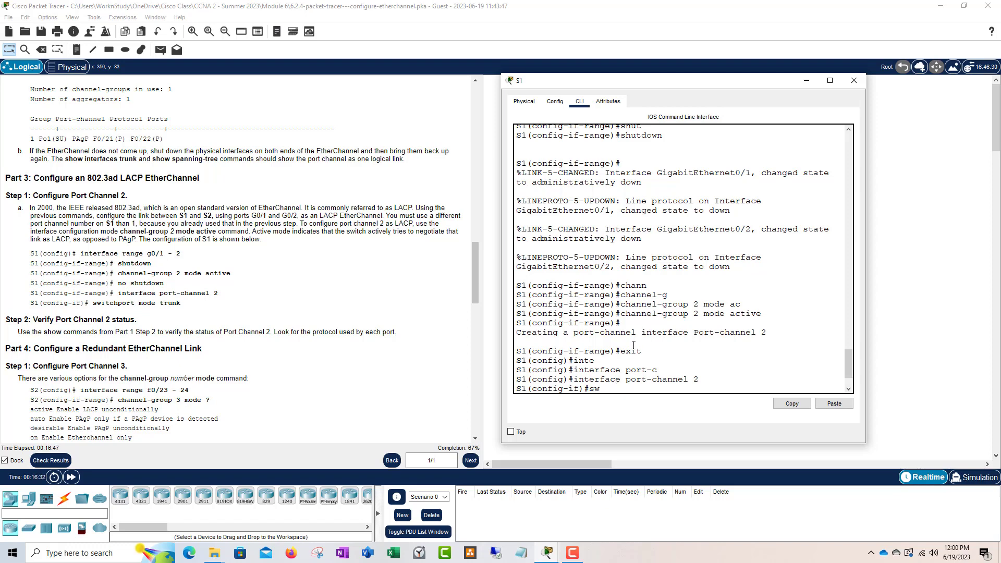
{"action": "left_click", "coordinate": [854, 80]}
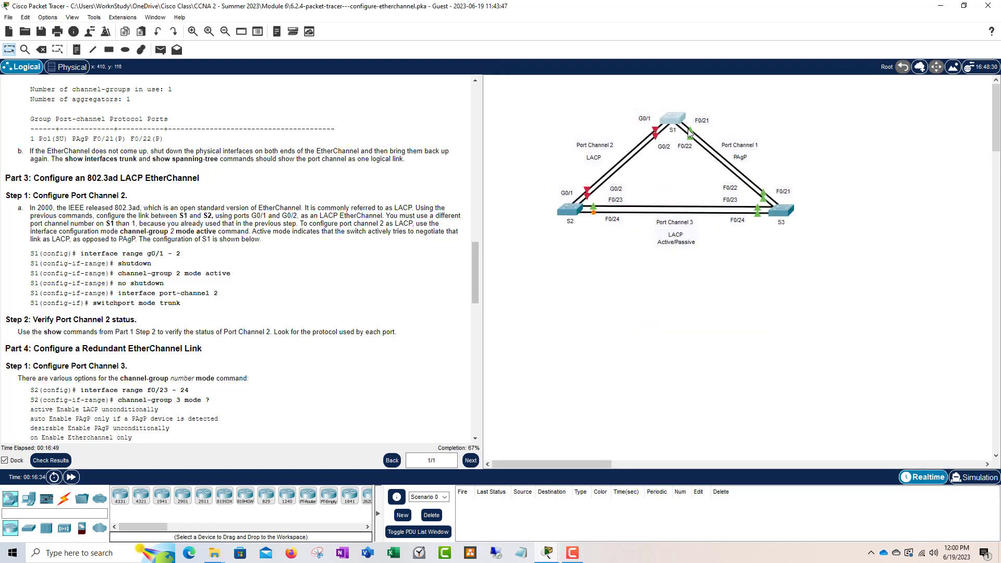
{"action": "left_click", "coordinate": [674, 124]}
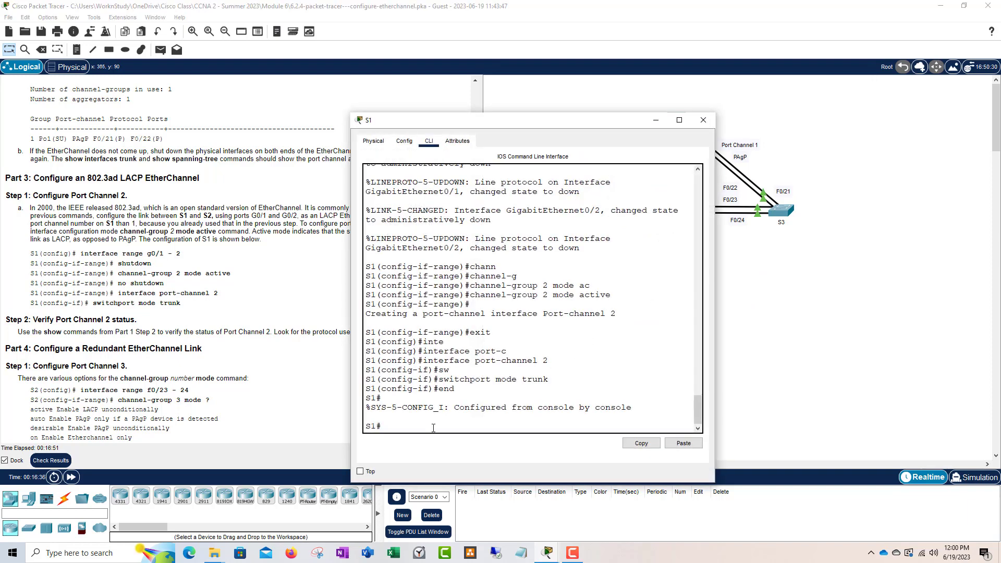
Enter global configuration mode on S1 and select the interface range g0/1-2.
{"action": "type", "text": "fafa"}
{"action": "key", "text": "BackSpace"}
{"action": "key", "text": "BackSpace"}
{"action": "key", "text": "BackSpace"}
{"action": "type", "text": "config t"}
{"action": "key", "text": "Return"}
{"action": "type", "text": "int range "}
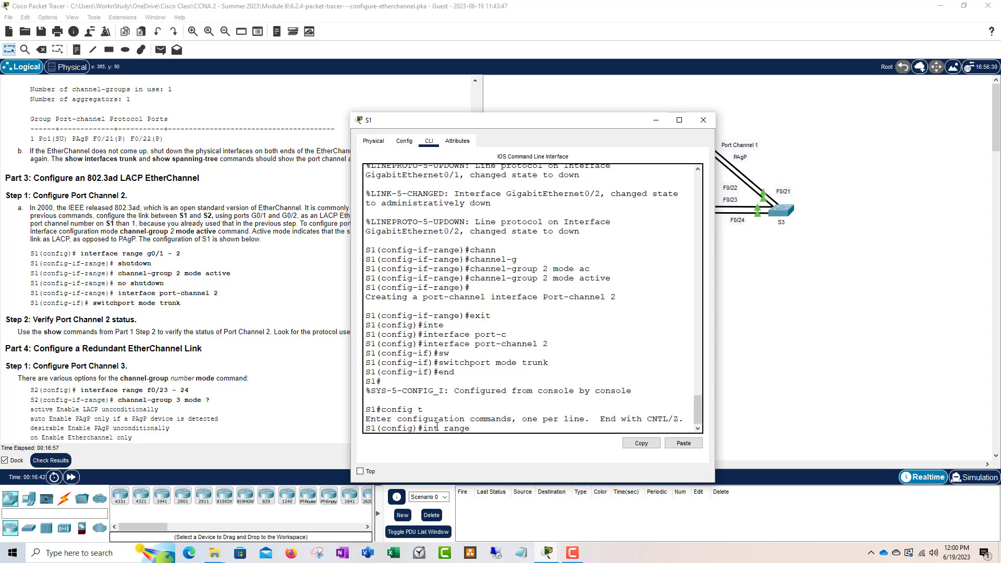
{"action": "type", "text": "g0/1-2"}
{"action": "key", "text": "Return"}
Bring up S1's g0/1-2 ports with "no shut" and end the configuration session.
{"action": "type", "text": "no shut"}
{"action": "key", "text": "Return"}
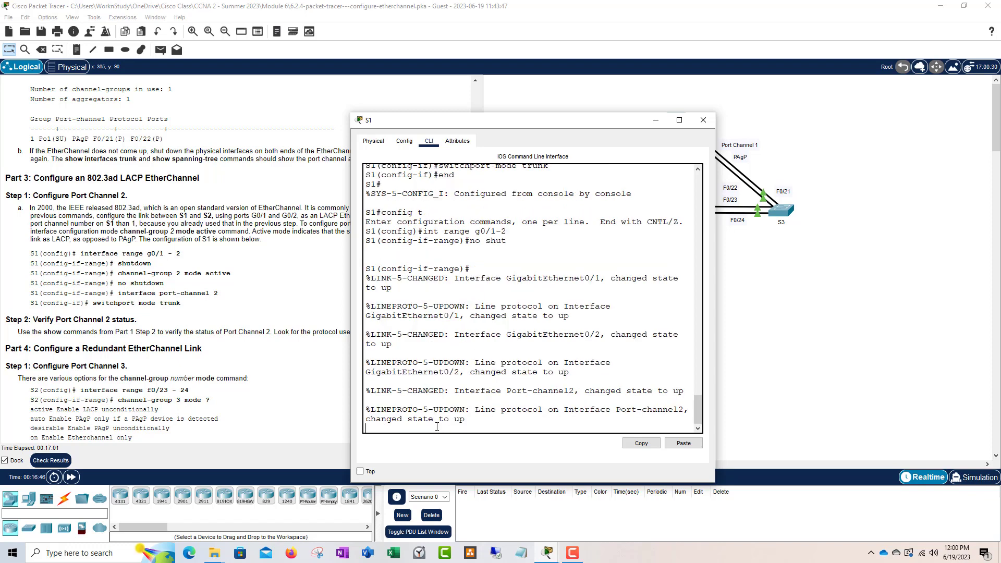
{"action": "type", "text": "end"}
{"action": "key", "text": "Return"}
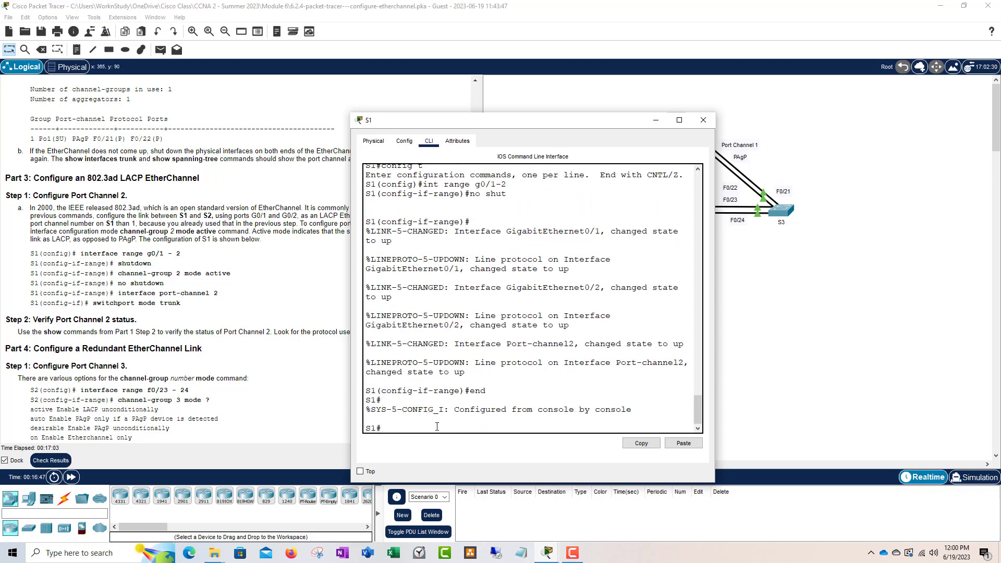
Move S1's window clear of the instructions and topology, and fast-forward the simulation time twice.
{"action": "scroll", "coordinate": [211, 223], "scroll_direction": "down", "scroll_amount": 4}
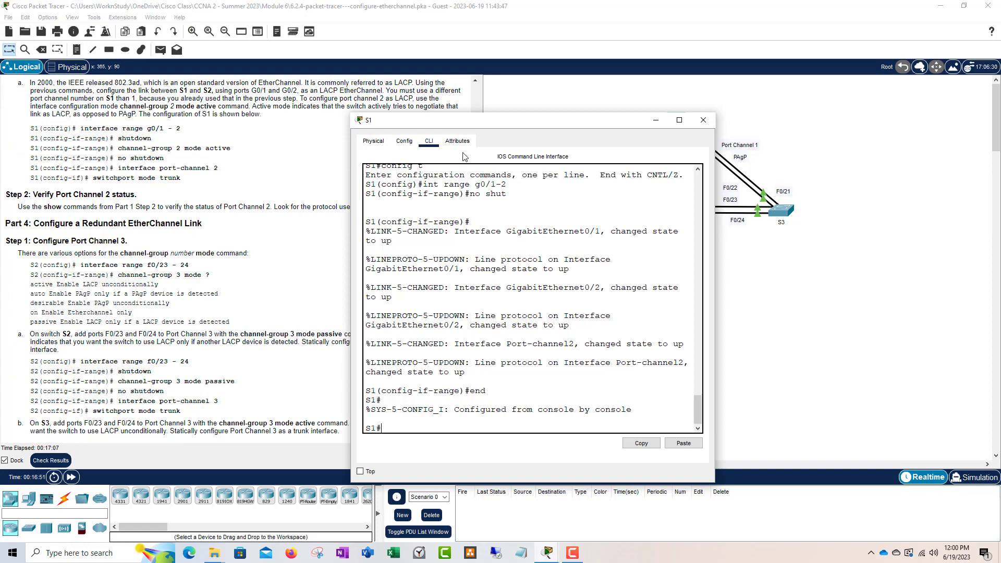
{"action": "scroll", "coordinate": [315, 201], "scroll_direction": "up", "scroll_amount": 2}
{"action": "left_click_drag", "start_coordinate": [459, 128], "coordinate": [655, 85]}
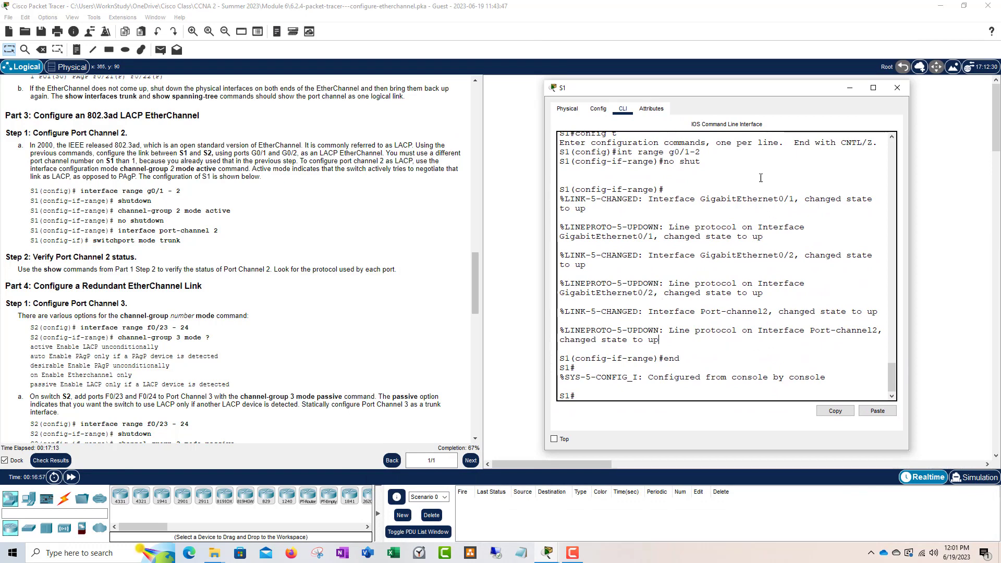
{"action": "left_click_drag", "start_coordinate": [728, 86], "coordinate": [716, 228]}
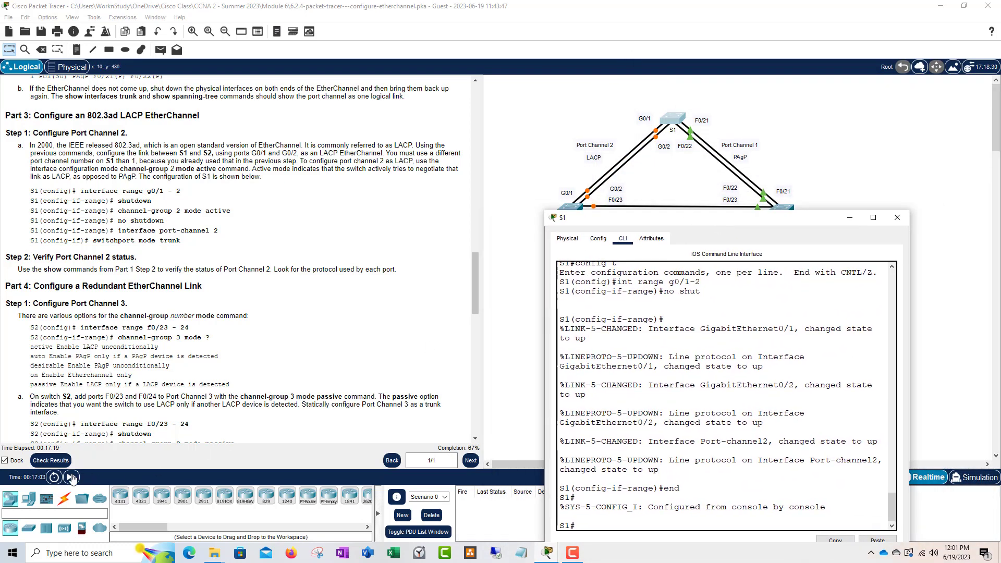
{"action": "left_click_drag", "start_coordinate": [645, 226], "coordinate": [672, 221]}
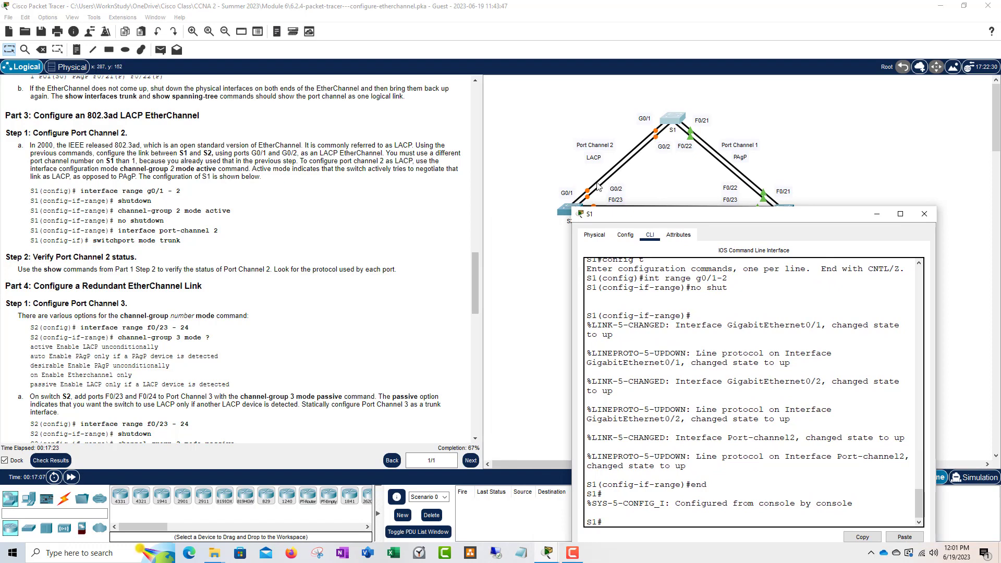
{"action": "left_click", "coordinate": [71, 477]}
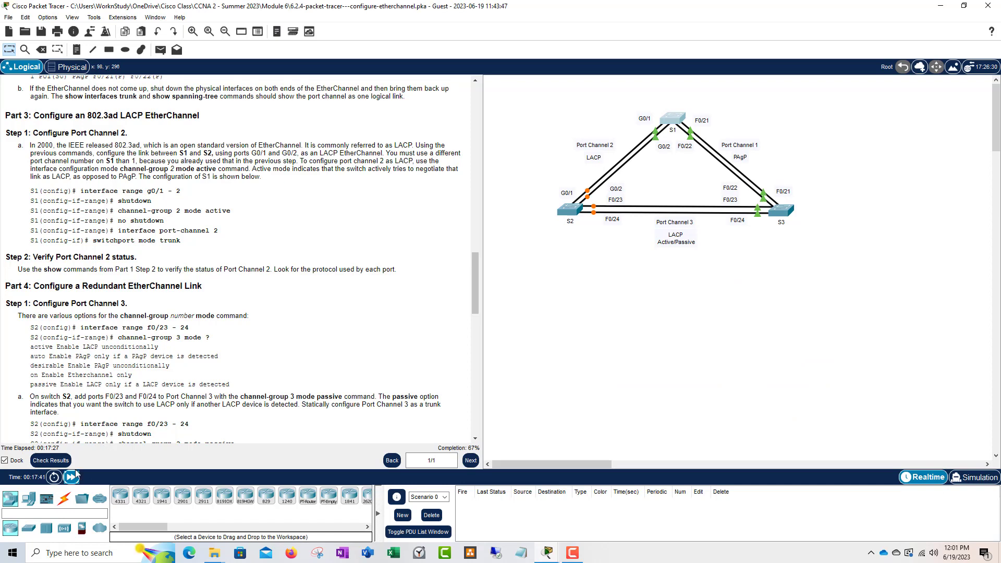
{"action": "left_click", "coordinate": [71, 477]}
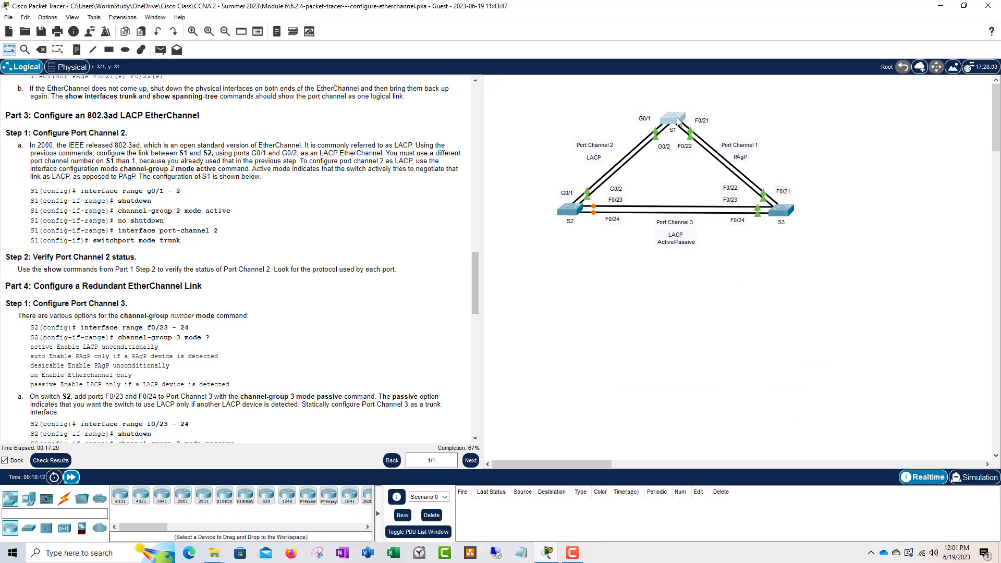
Reopen S1's command line window and run "show etherchannel summary" to check the Port Channel 2 entry.
{"action": "left_click", "coordinate": [678, 121]}
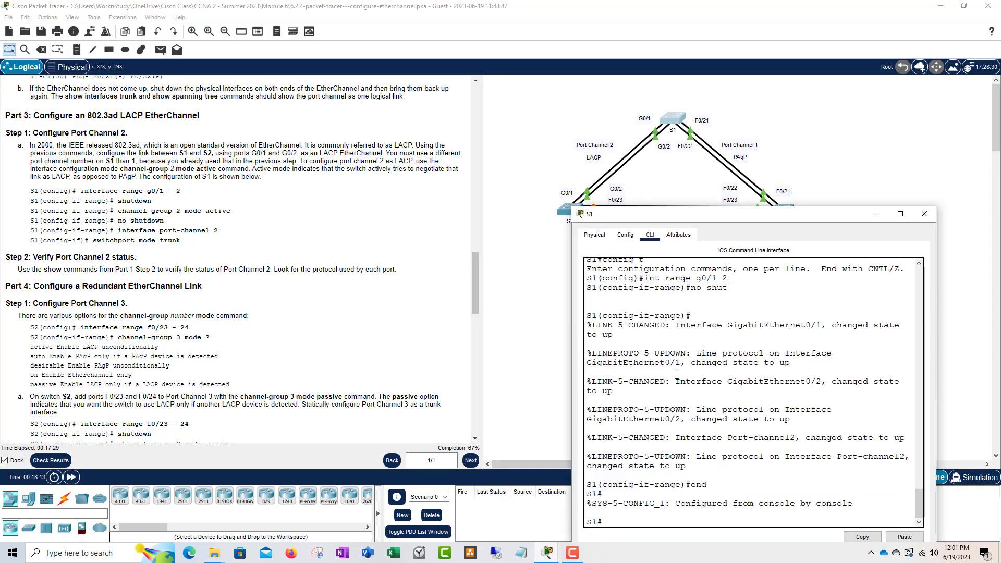
{"action": "left_click_drag", "start_coordinate": [743, 220], "coordinate": [672, 58]}
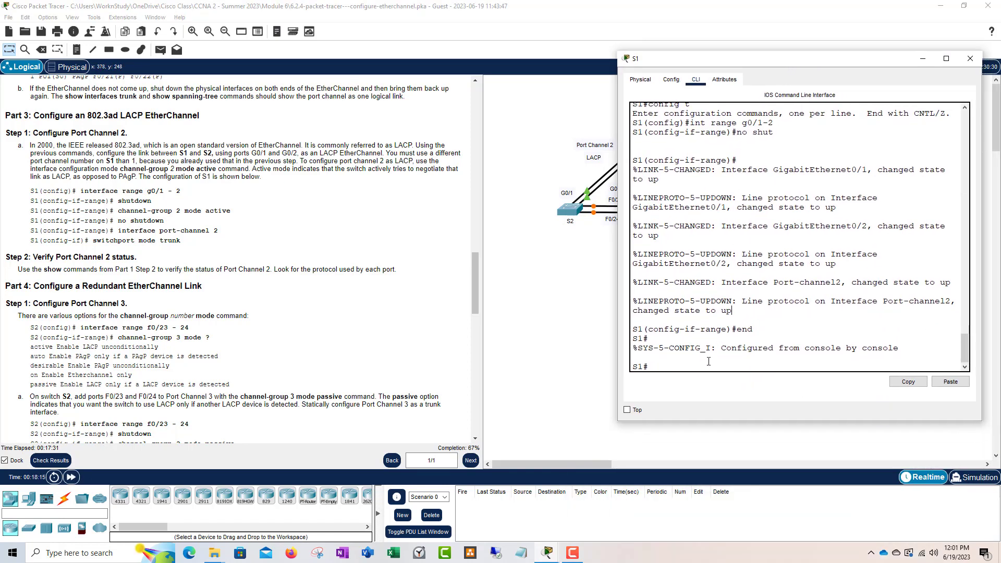
{"action": "type", "text": "show"}
{"action": "type", "text": " et"}
{"action": "key", "text": "BackSpace"}
{"action": "type", "text": "etherc"}
{"action": "key", "text": "Tab"}
{"action": "type", "text": "su"}
{"action": "key", "text": "Tab"}
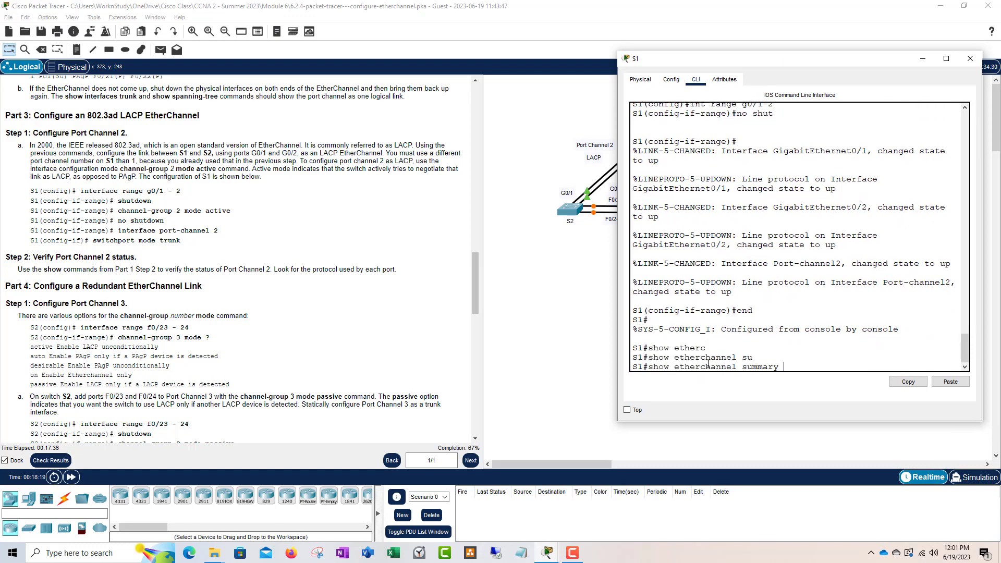
{"action": "key", "text": "Return"}
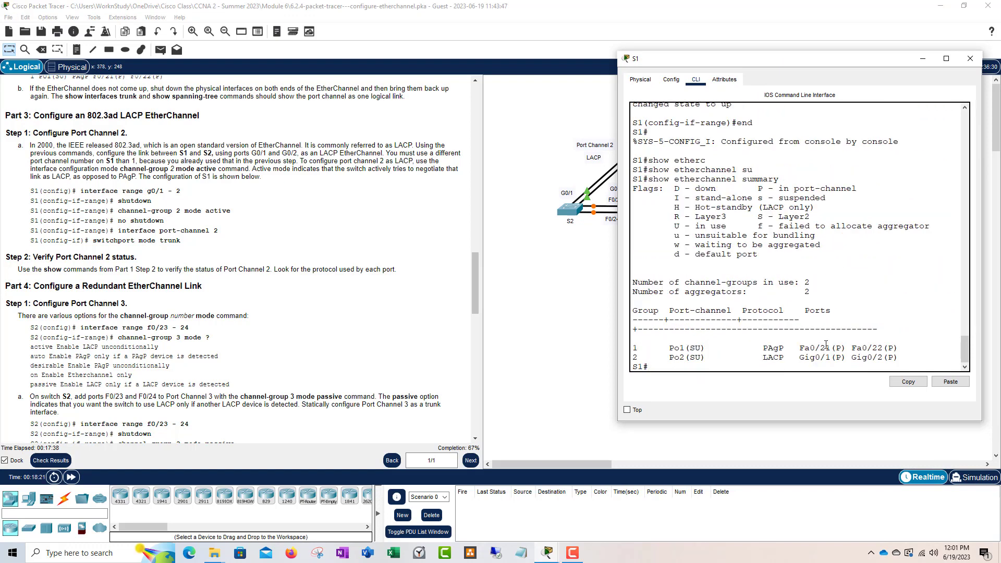
{"action": "left_click_drag", "start_coordinate": [900, 358], "coordinate": [634, 357]}
{"action": "left_click", "coordinate": [886, 355]}
Close S1's window and open S2's command line window clear of the instructions.
{"action": "scroll", "coordinate": [192, 255], "scroll_direction": "down", "scroll_amount": 3}
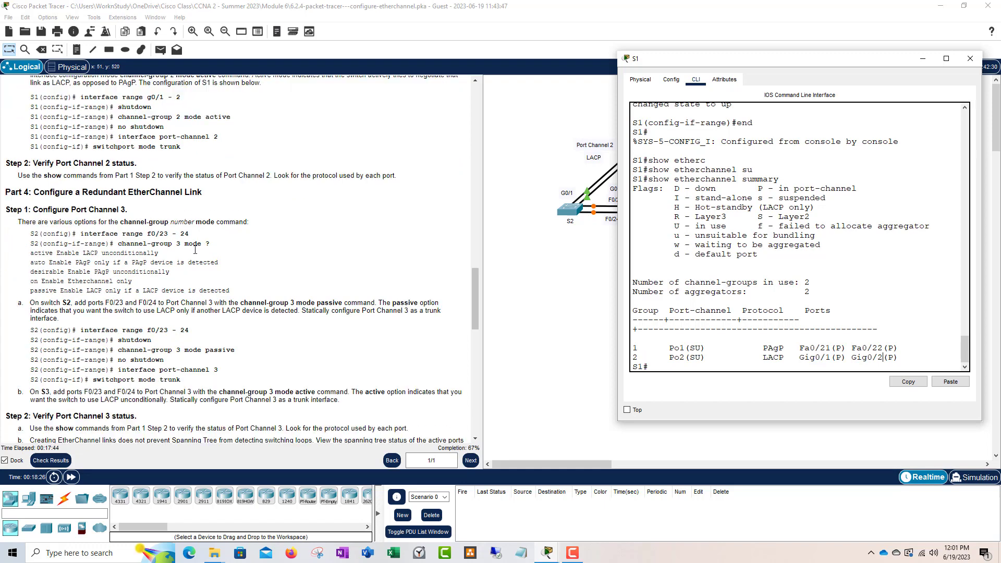
{"action": "scroll", "coordinate": [180, 222], "scroll_direction": "up", "scroll_amount": 2}
{"action": "scroll", "coordinate": [177, 221], "scroll_direction": "down", "scroll_amount": 1}
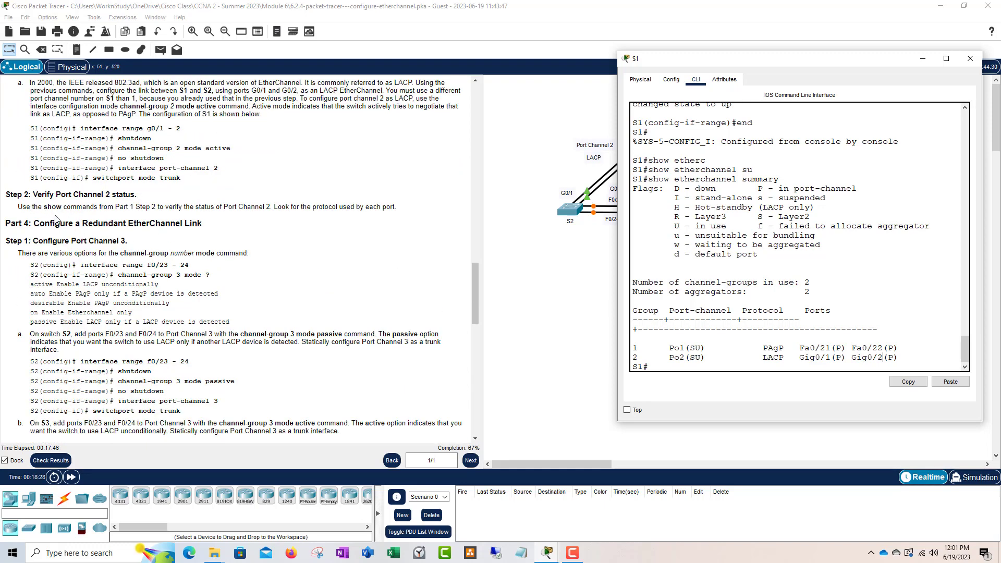
{"action": "scroll", "coordinate": [35, 218], "scroll_direction": "down", "scroll_amount": 2}
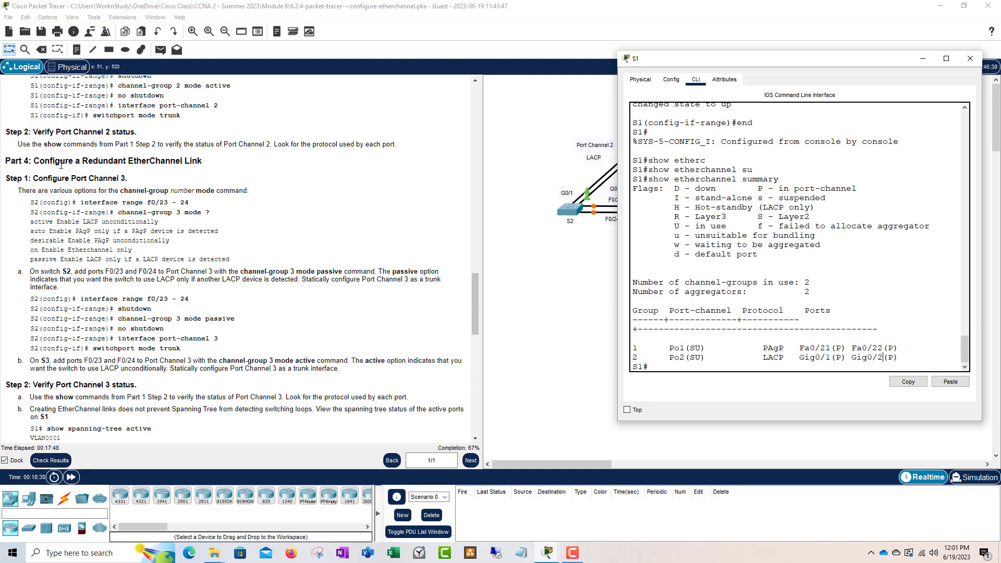
{"action": "scroll", "coordinate": [153, 177], "scroll_direction": "down", "scroll_amount": 1}
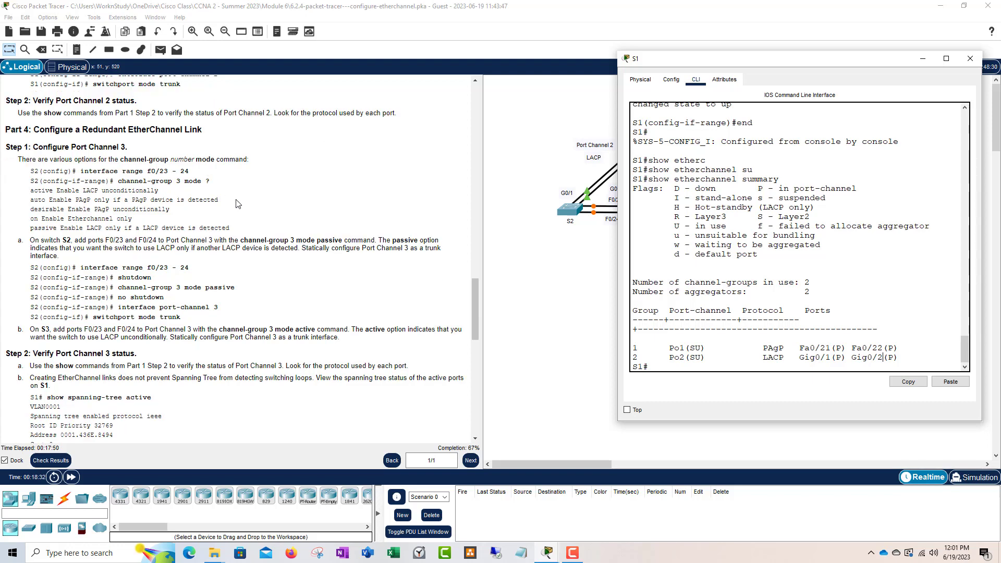
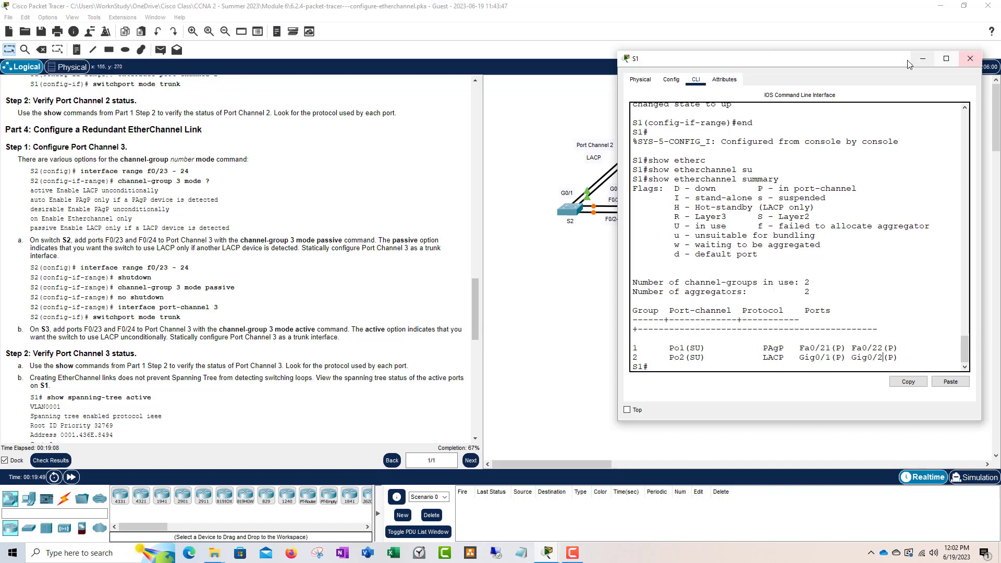
{"action": "left_click", "coordinate": [971, 58]}
{"action": "left_click", "coordinate": [569, 213]}
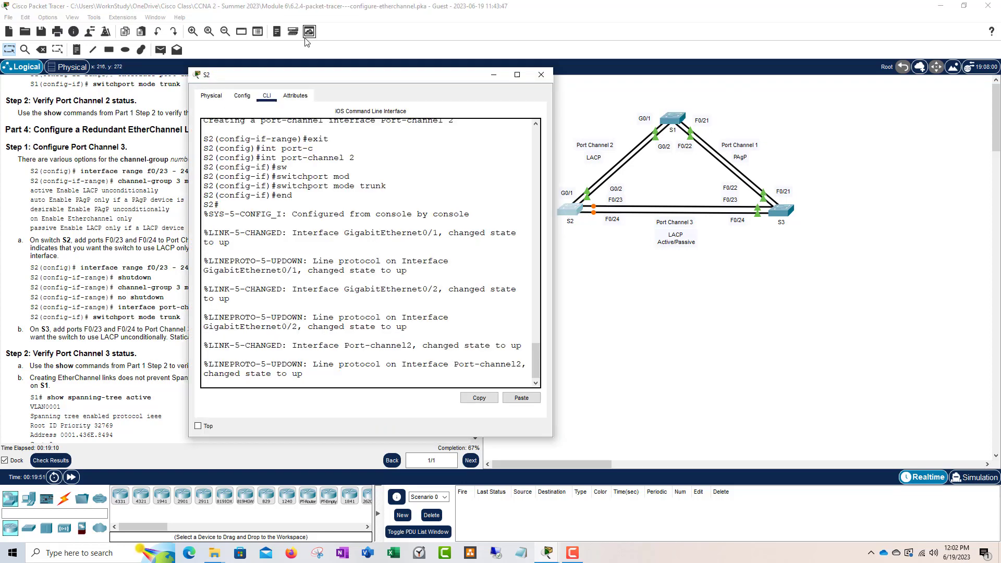
{"action": "left_click_drag", "start_coordinate": [337, 78], "coordinate": [651, 217]}
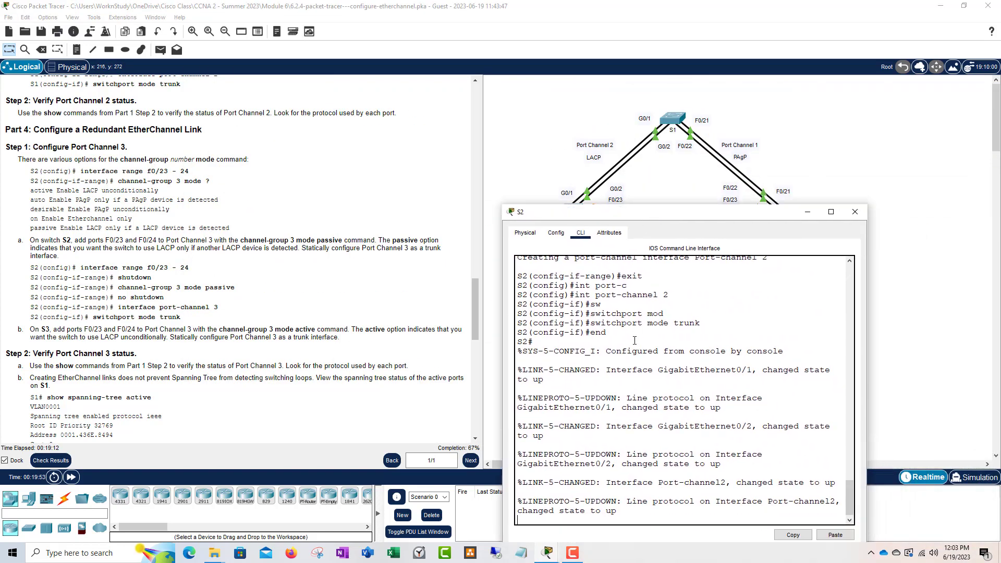
Enter global configuration mode on S2 and select the interface range fa0/23 - 24.
{"action": "key", "text": "Return"}
{"action": "type", "text": "config t"}
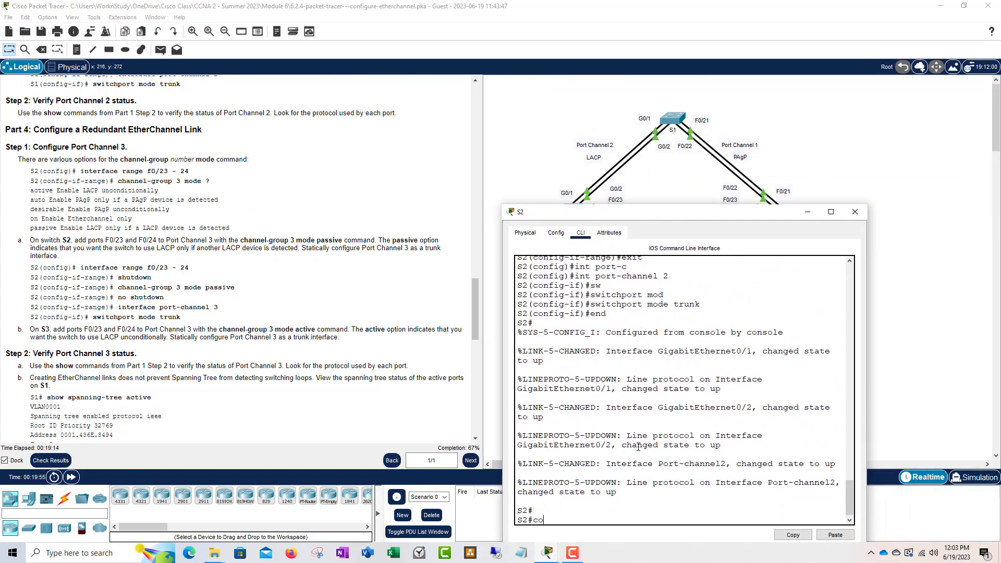
{"action": "key", "text": "Return"}
{"action": "type", "text": "inter"}
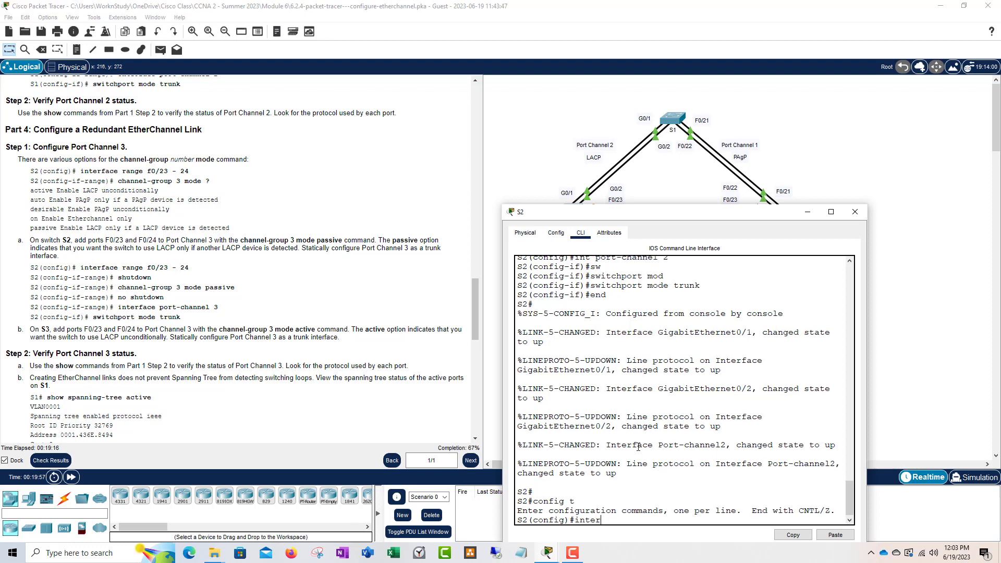
{"action": "left_click_drag", "start_coordinate": [646, 213], "coordinate": [637, 263]}
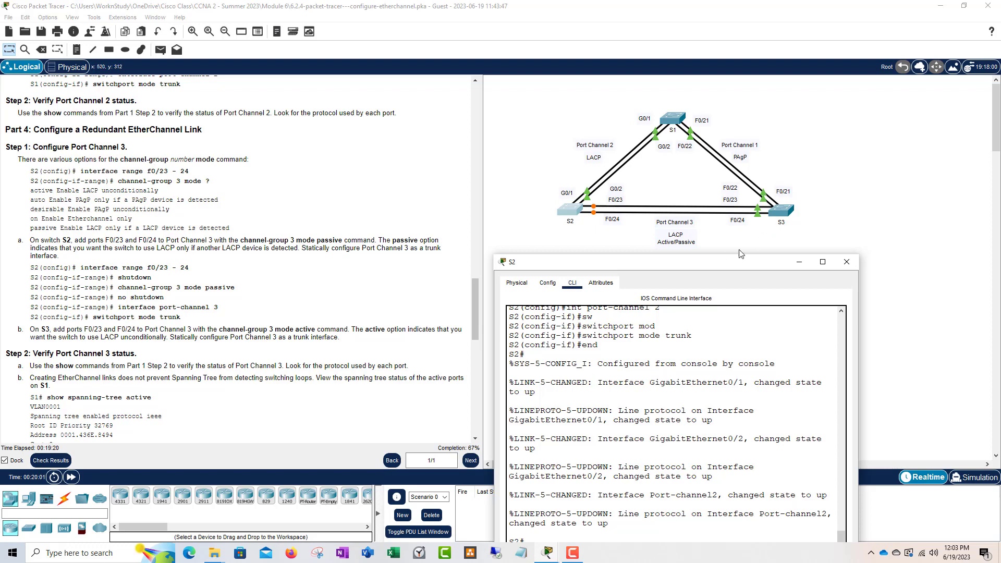
{"action": "left_click_drag", "start_coordinate": [723, 263], "coordinate": [369, 62]}
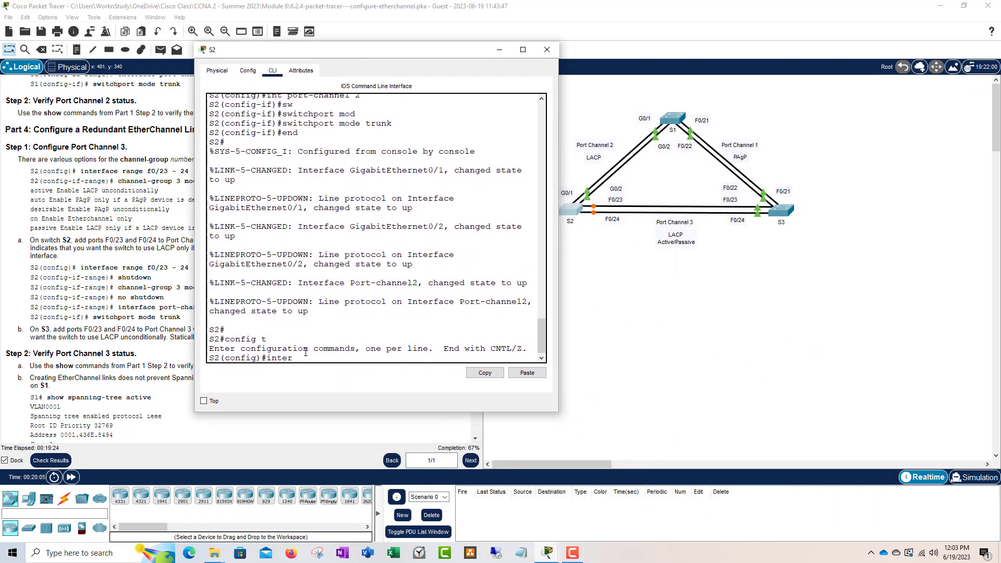
{"action": "type", "text": "fa"}
{"action": "key", "text": "Tab"}
{"action": "type", "text": "rabge"}
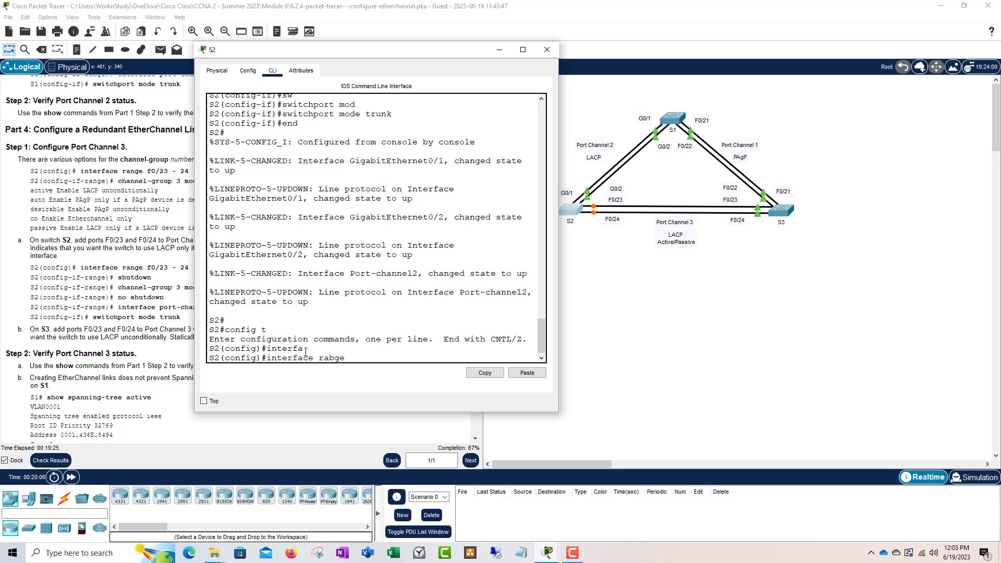
{"action": "key", "text": "BackSpace"}
{"action": "key", "text": "BackSpace"}
{"action": "key", "text": "BackSpace"}
{"action": "type", "text": "nge fa0/23 - 24"}
{"action": "key", "text": "Return"}
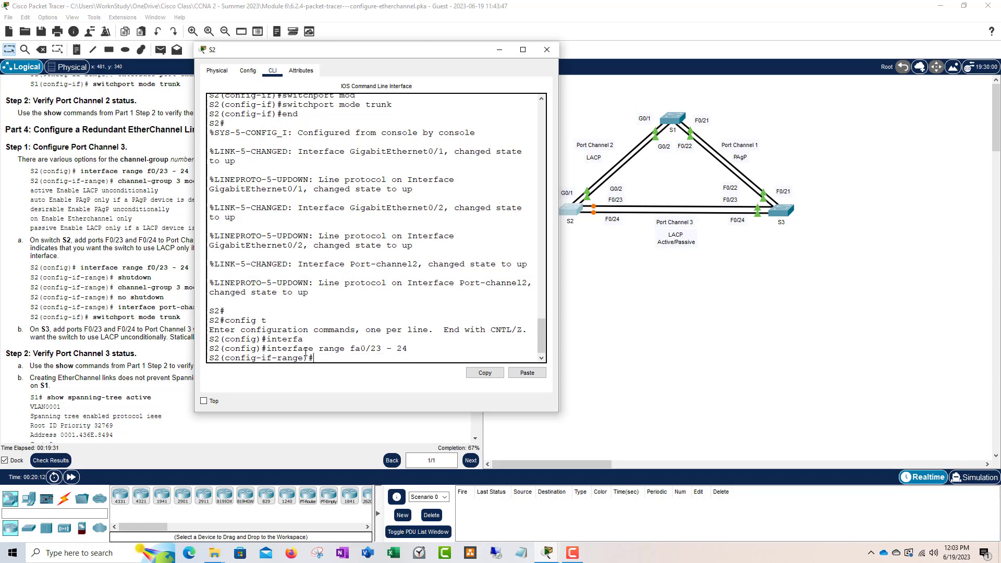
Try to list the mode options of the channel-group command without a group number.
{"action": "type", "text": "channel"}
{"action": "key", "text": "Tab"}
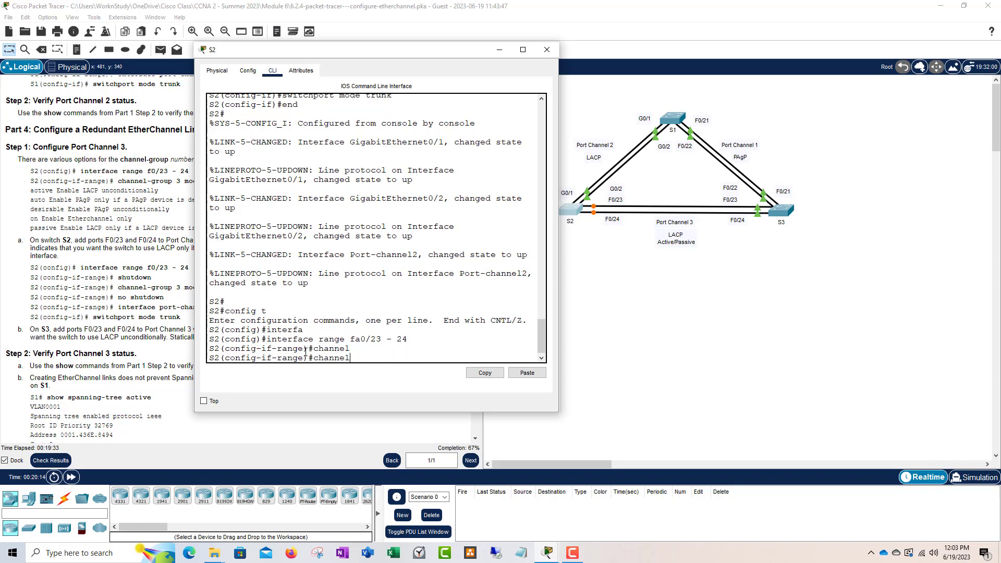
{"action": "type", "text": "-g"}
{"action": "key", "text": "Tab"}
{"action": "type", "text": "mode"}
{"action": "key", "text": "Tab"}
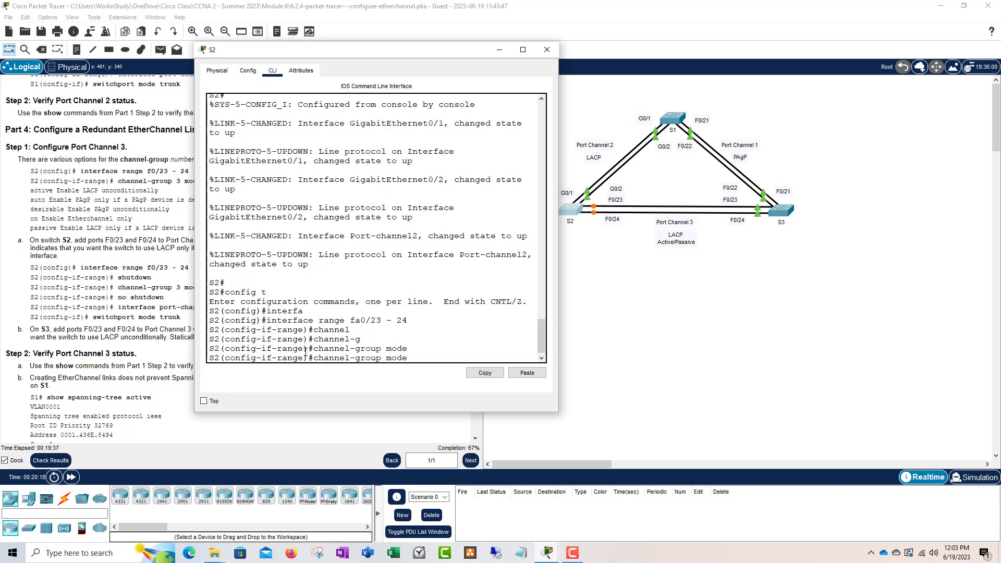
{"action": "type", "text": "?"}
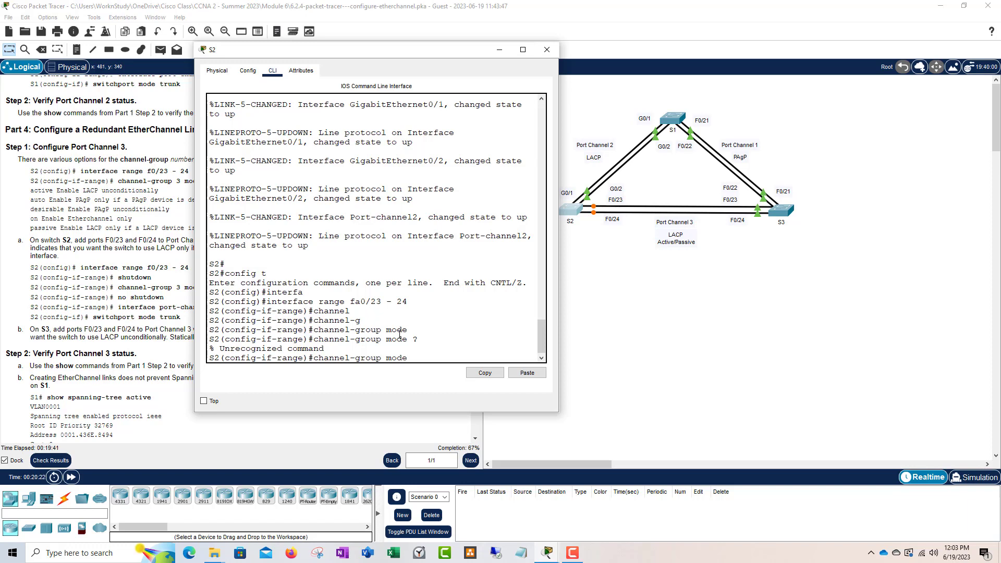
Move S2's window off the instructions and list the mode options for "channel-group 3".
{"action": "left_click_drag", "start_coordinate": [449, 54], "coordinate": [822, 64]}
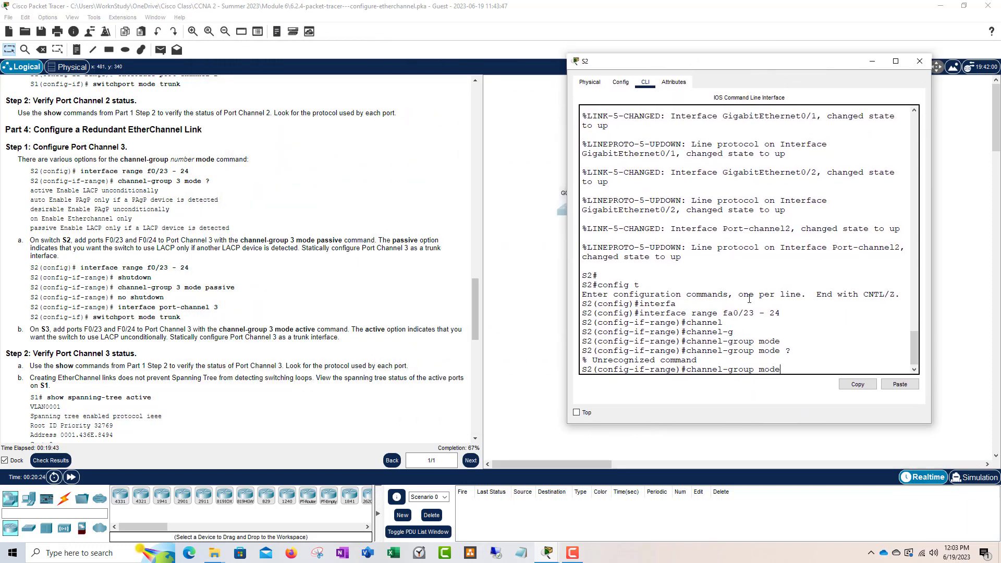
{"action": "key", "text": "BackSpace"}
{"action": "key", "text": "BackSpace"}
{"action": "key", "text": "BackSpace"}
{"action": "key", "text": "BackSpace"}
{"action": "key", "text": "BackSpace"}
{"action": "type", "text": "3 mode"}
{"action": "key", "text": "Tab"}
{"action": "type", "text": "?"}
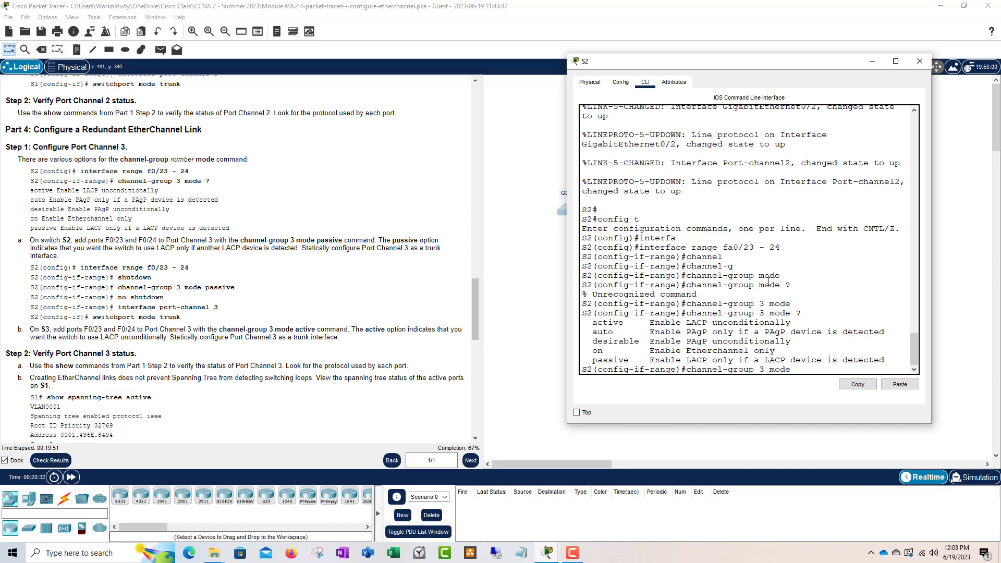
Examine the descriptions of the available channel-group modes, from active to passive.
{"action": "left_click_drag", "start_coordinate": [799, 314], "coordinate": [791, 314]}
{"action": "left_click_drag", "start_coordinate": [626, 322], "coordinate": [597, 322]}
{"action": "left_click", "coordinate": [608, 325]}
{"action": "left_click_drag", "start_coordinate": [640, 340], "coordinate": [592, 322]}
{"action": "left_click", "coordinate": [591, 345]}
{"action": "left_click", "coordinate": [617, 329]}
{"action": "left_click_drag", "start_coordinate": [633, 360], "coordinate": [596, 360]}
{"action": "left_click_drag", "start_coordinate": [707, 360], "coordinate": [687, 361]}
Add S2's fa0/23-24 ports to channel group 3 in passive mode and shut the ports down.
{"action": "left_click", "coordinate": [802, 370]}
{"action": "type", "text": "pass"}
{"action": "key", "text": "Tab"}
{"action": "key", "text": "Return"}
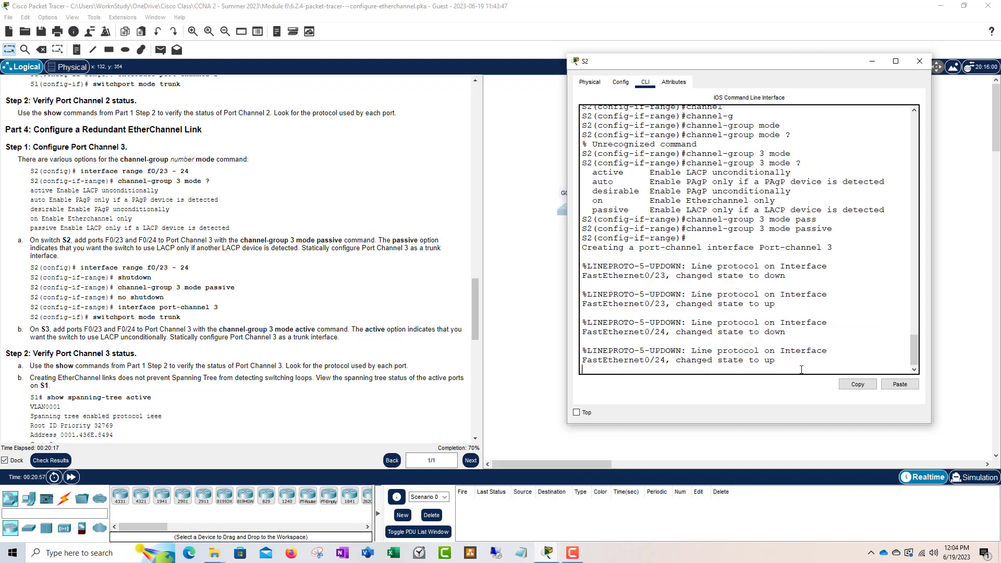
{"action": "key", "text": "Return"}
{"action": "key", "text": "Return"}
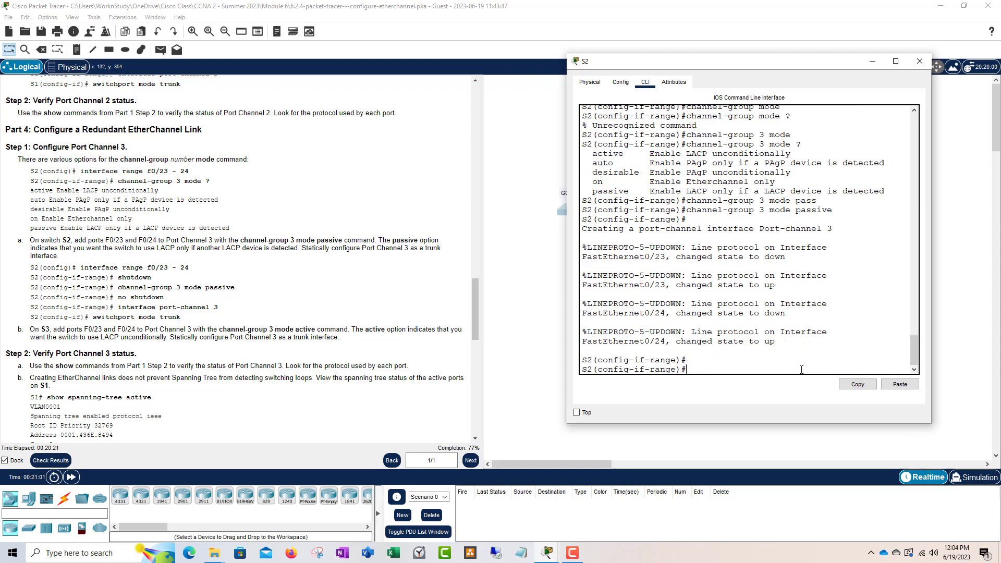
{"action": "type", "text": "shut"}
{"action": "key", "text": "Return"}
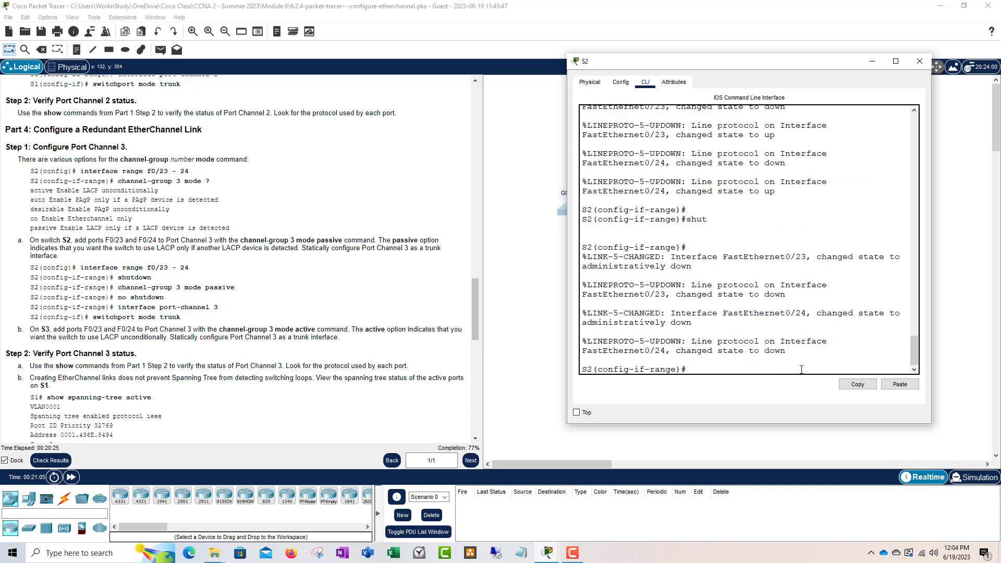
{"action": "type", "text": "int"}
{"action": "type", "text": "t"}
{"action": "type", "text": "port"}
{"action": "key", "text": "Tab"}
{"action": "type", "text": "-c"}
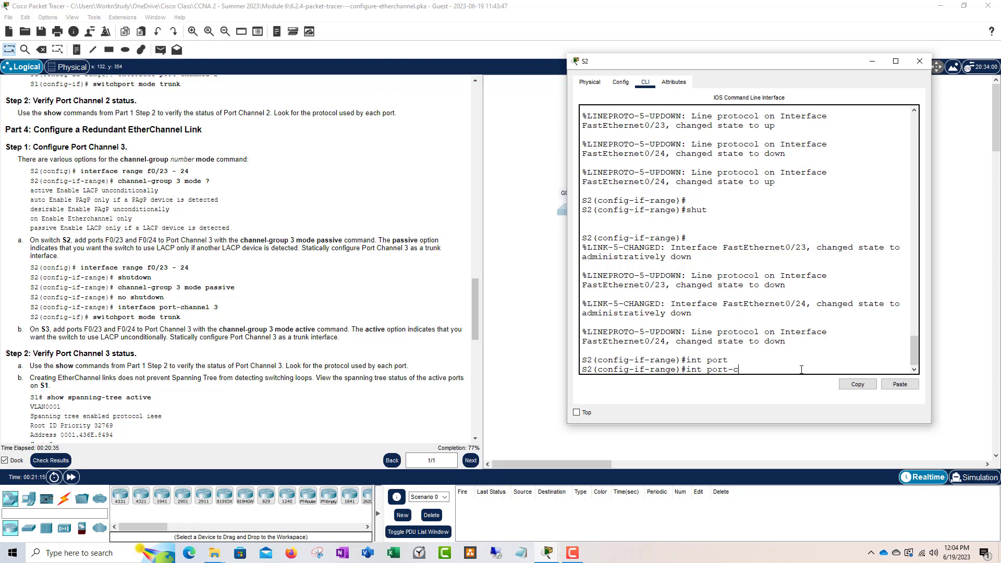
{"action": "key", "text": "Tab"}
{"action": "key", "text": "BackSpace"}
{"action": "key", "text": "BackSpace"}
{"action": "key", "text": "BackSpace"}
{"action": "key", "text": "BackSpace"}
{"action": "key", "text": "BackSpace"}
{"action": "key", "text": "BackSpace"}
{"action": "key", "text": "BackSpace"}
{"action": "key", "text": "BackSpace"}
{"action": "key", "text": "BackSpace"}
{"action": "key", "text": "BackSpace"}
Leave the interface range and set S2's port-channel 3 interface to "switchport mode trunk".
{"action": "type", "text": "exit"}
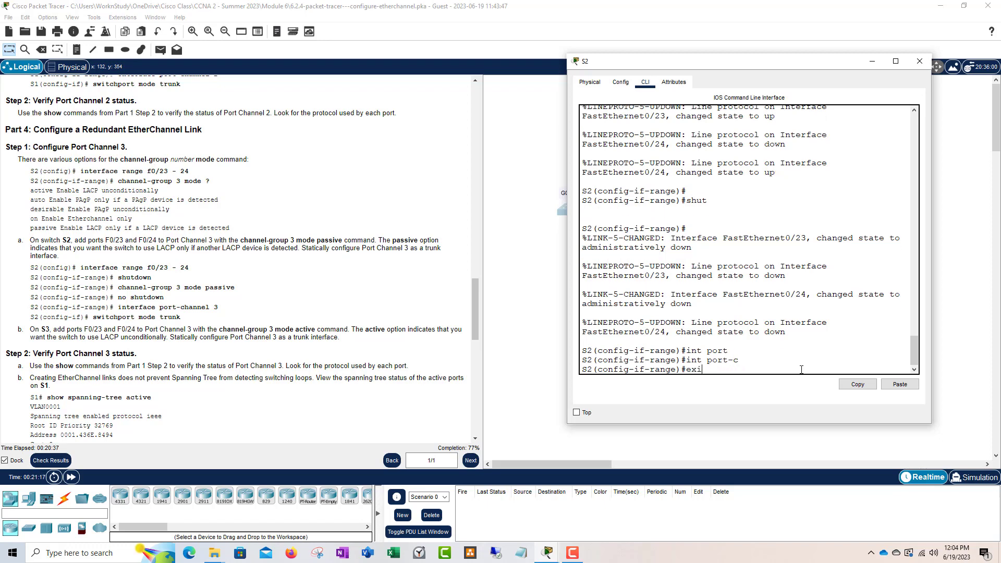
{"action": "key", "text": "Return"}
{"action": "type", "text": "int p"}
{"action": "type", "text": "c"}
{"action": "key", "text": "Tab"}
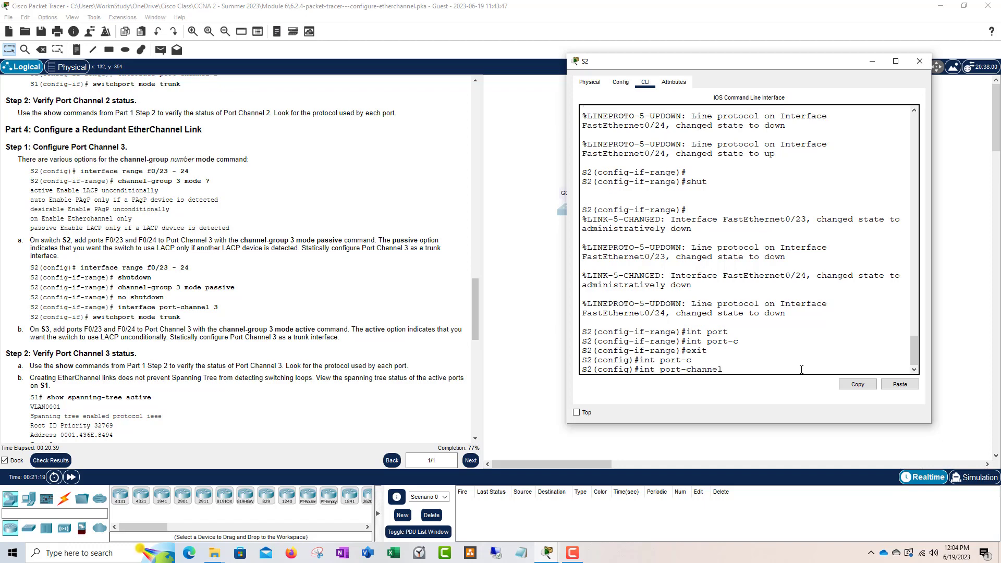
{"action": "key", "text": "Return"}
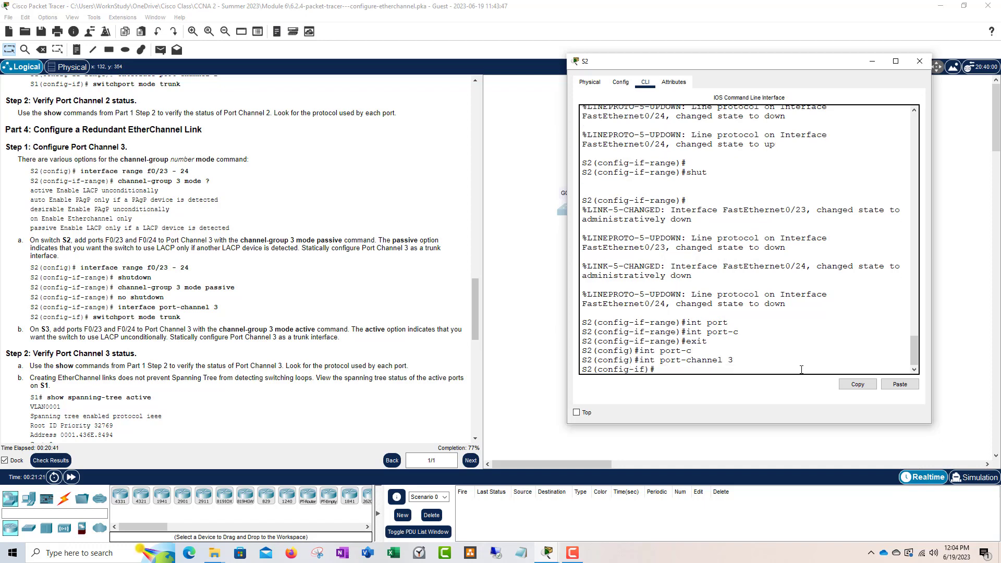
{"action": "type", "text": "sw"}
{"action": "key", "text": "Tab"}
{"action": "type", "text": "mode tru"}
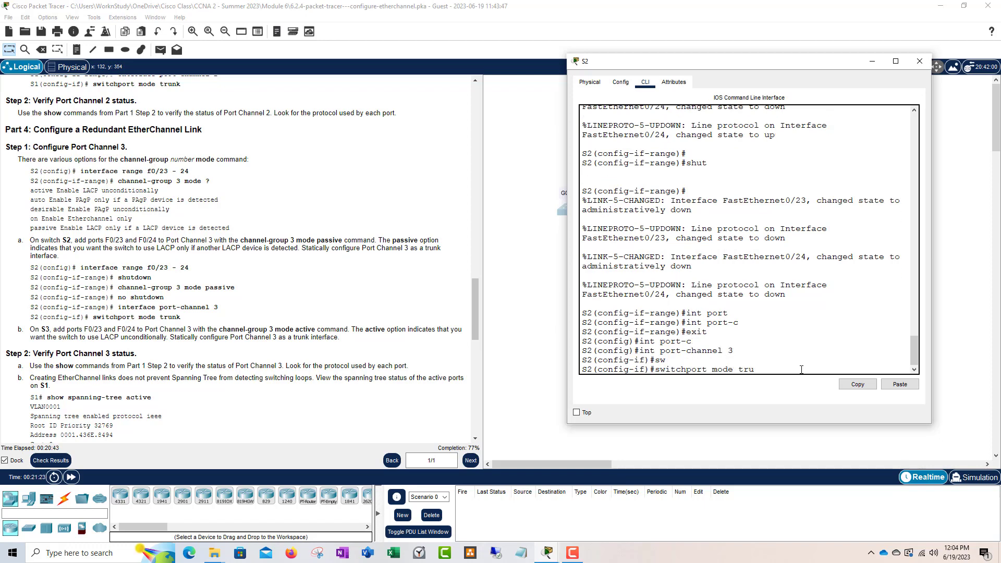
{"action": "type", "text": "nk"}
{"action": "key", "text": "Return"}
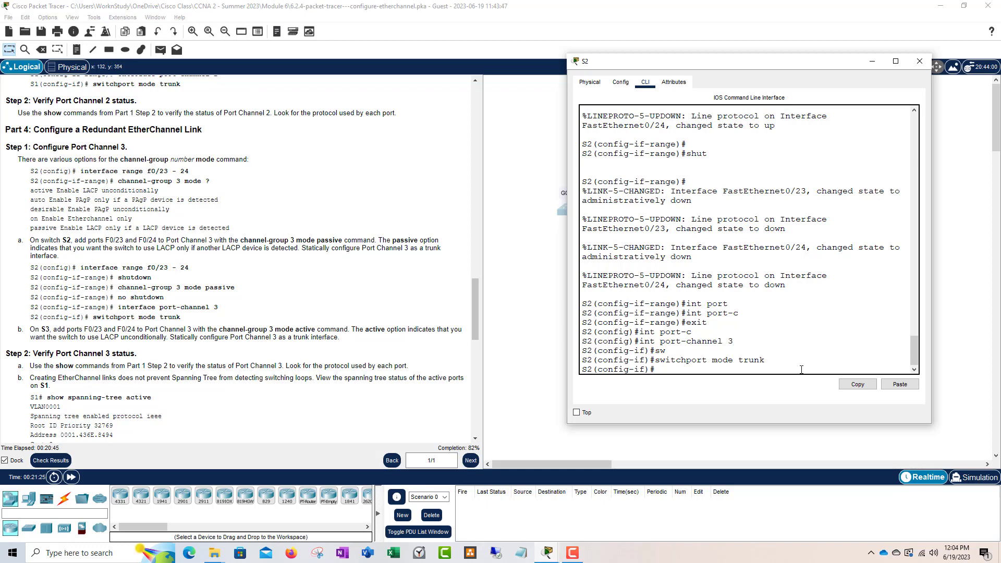
Open S3's CLI clear of the instructions and enter interface configuration for "range fa0/23 -24" from global configuration mode.
{"action": "left_click_drag", "start_coordinate": [736, 63], "coordinate": [379, 70]}
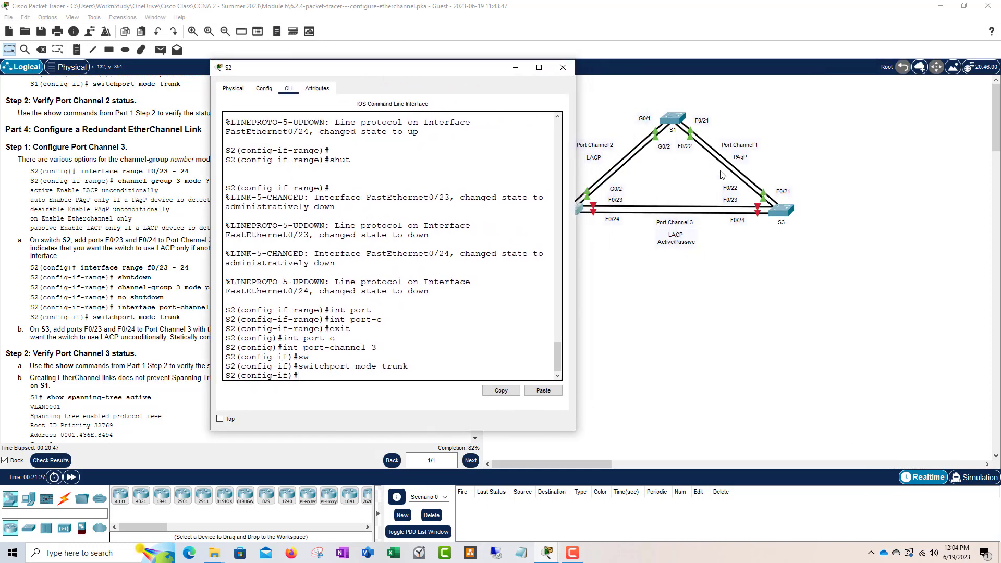
{"action": "left_click", "coordinate": [791, 217]}
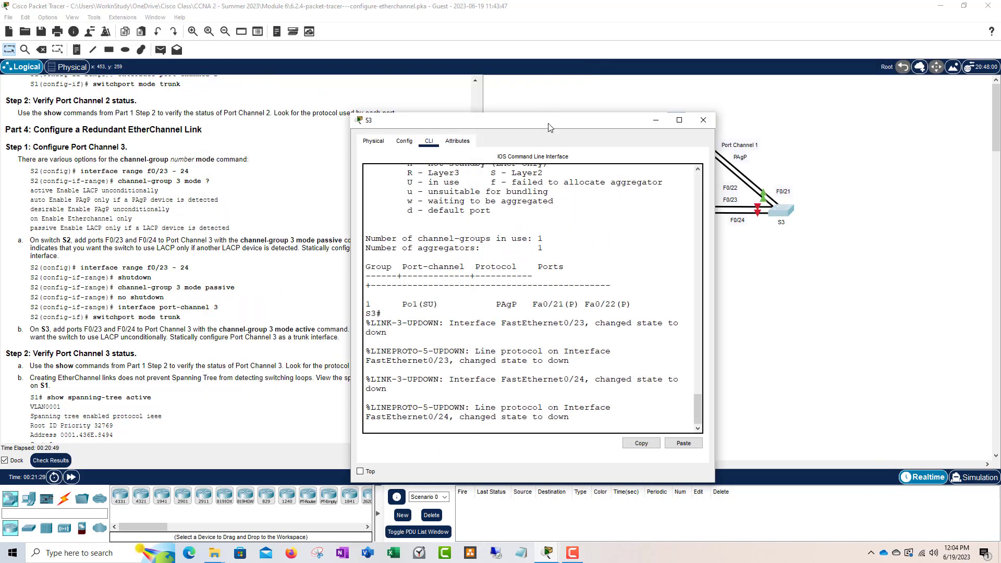
{"action": "key", "text": "Return"}
{"action": "key", "text": "Return"}
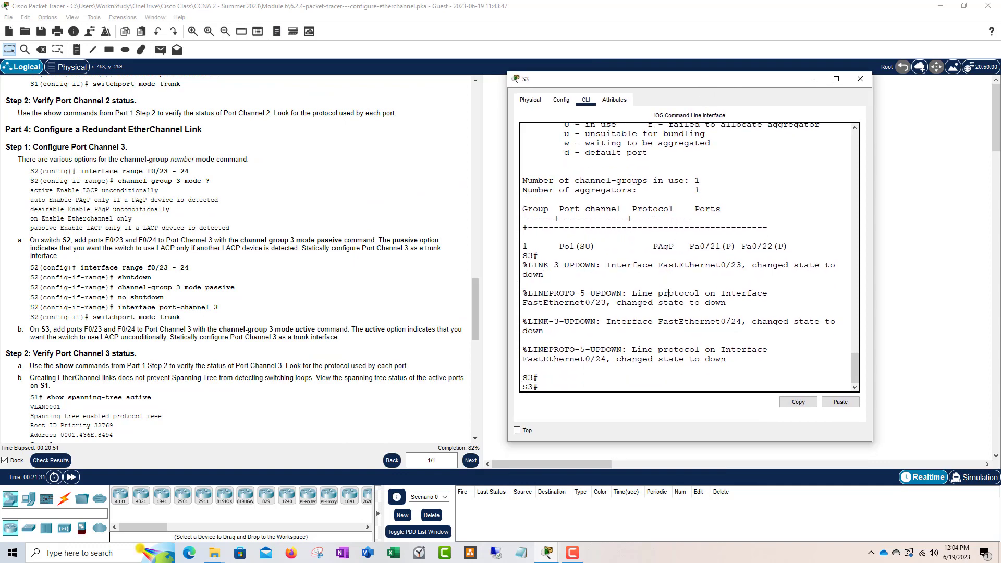
{"action": "type", "text": "config t"}
{"action": "key", "text": "Return"}
{"action": "type", "text": "int "}
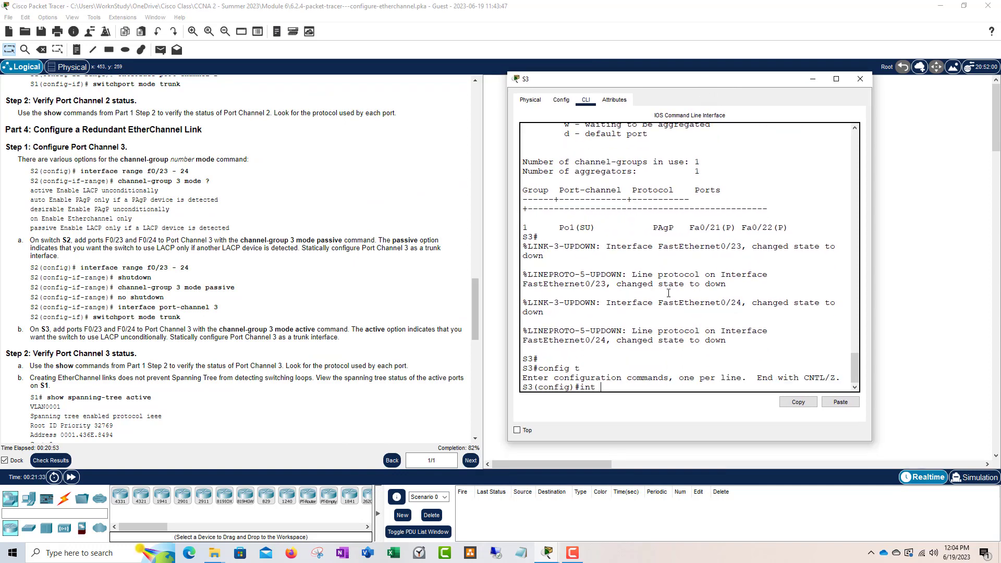
{"action": "type", "text": "range fa0/23 -24"}
{"action": "key", "text": "Return"}
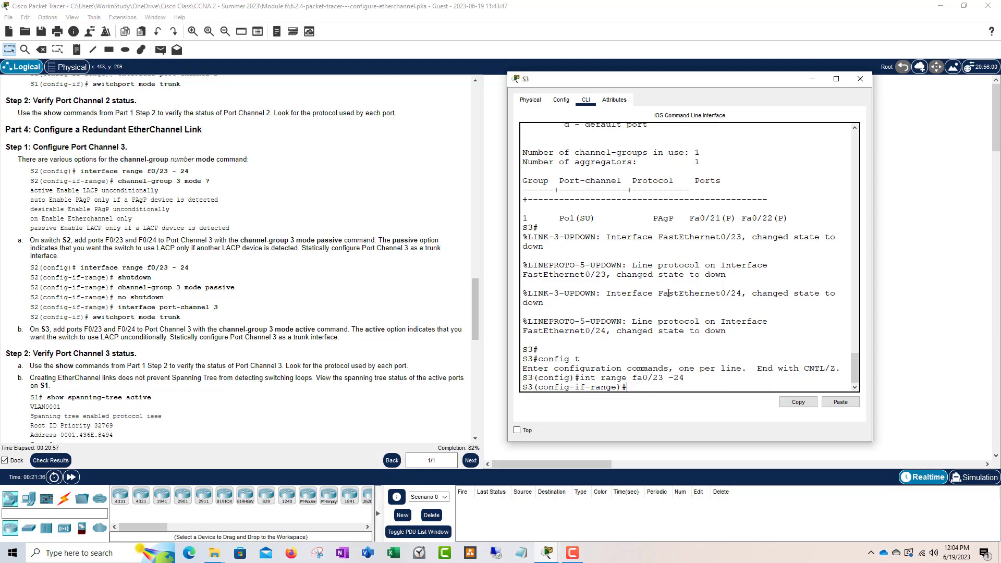
List the available mode options for "channel-group 3" on S3's port range.
{"action": "type", "text": "channel-group"}
{"action": "key", "text": "Tab"}
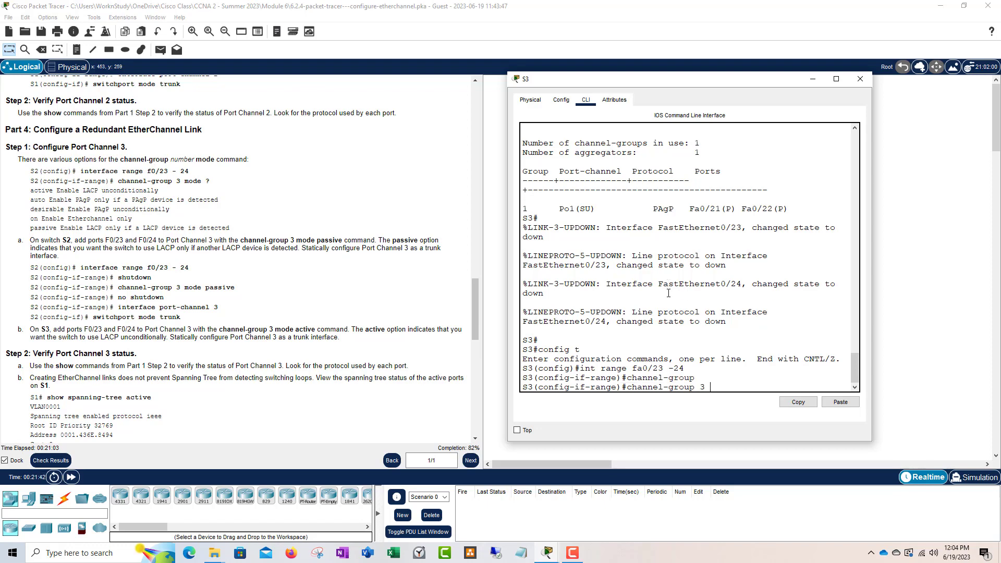
{"action": "type", "text": "3 mode"}
{"action": "key", "text": "Tab"}
{"action": "type", "text": "?"}
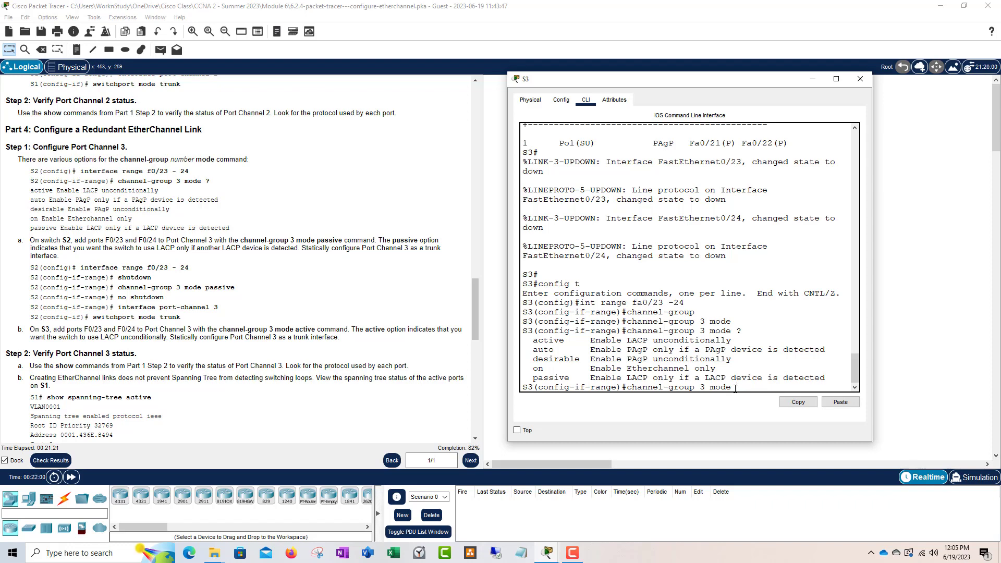
{"action": "type", "text": "acpass"}
{"action": "key", "text": "Tab"}
{"action": "key", "text": "BackSpace"}
{"action": "key", "text": "BackSpace"}
{"action": "key", "text": "BackSpace"}
{"action": "key", "text": "BackSpace"}
{"action": "key", "text": "BackSpace"}
{"action": "key", "text": "BackSpace"}
{"action": "key", "text": "BackSpace"}
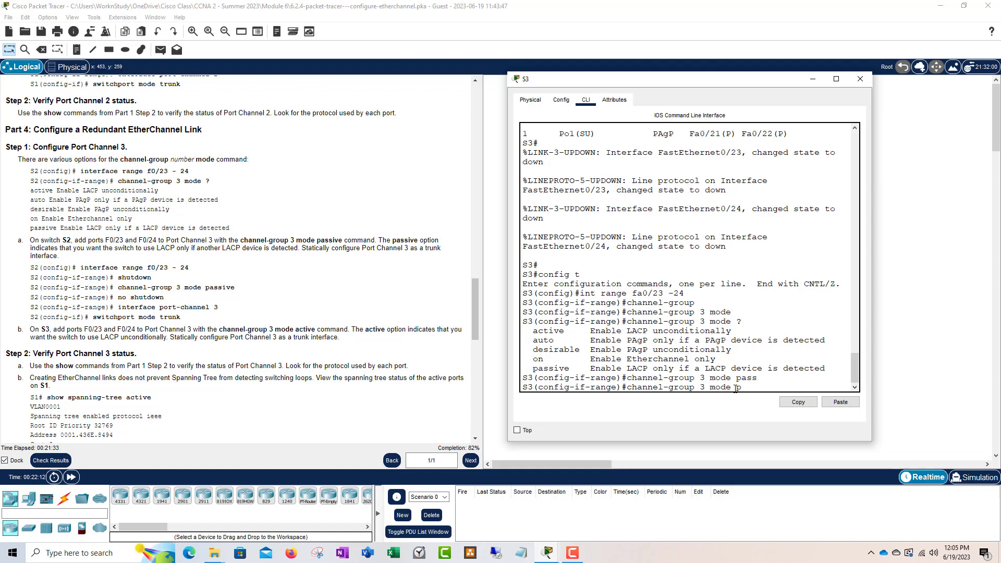
{"action": "type", "text": "p"}
{"action": "key", "text": "BackSpace"}
Add S3's fa0/23-24 ports to channel group 3 in active mode.
{"action": "type", "text": "ac"}
{"action": "key", "text": "Tab"}
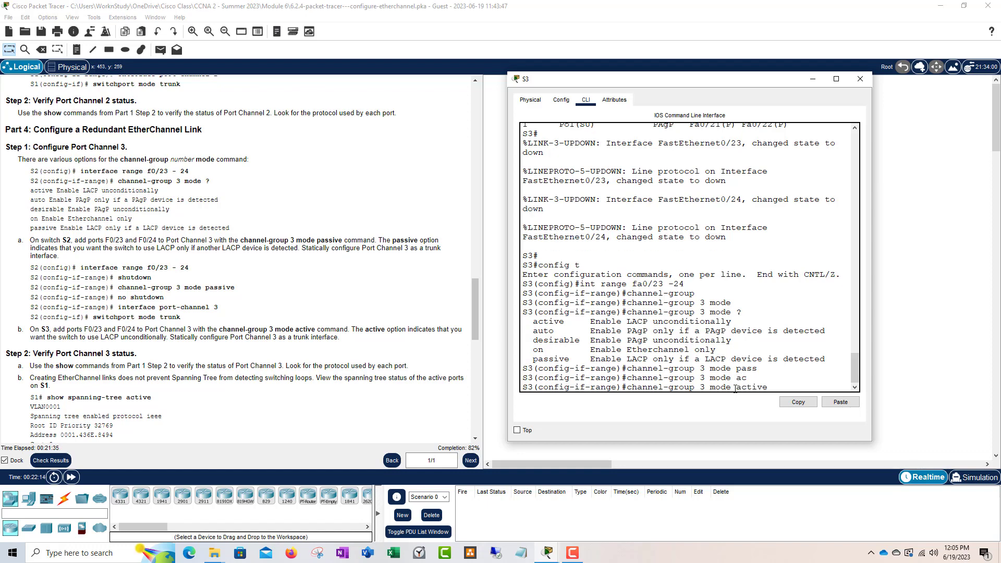
{"action": "key", "text": "Return"}
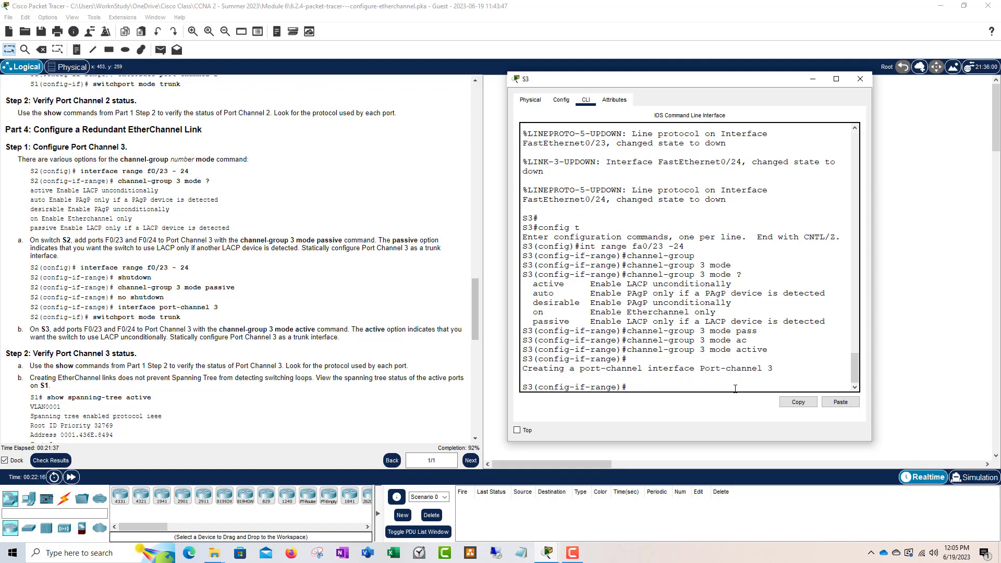
Leave the interface range and set S3's port-channel 3 interface to "switchport mode trunk".
{"action": "type", "text": "exit"}
{"action": "key", "text": "Return"}
{"action": "type", "text": "inter"}
{"action": "key", "text": "Tab"}
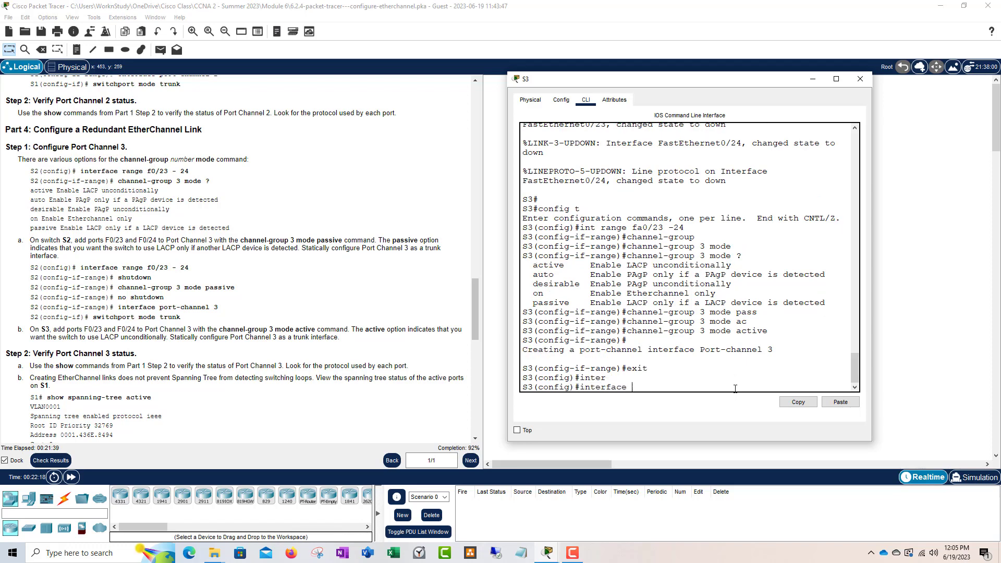
{"action": "type", "text": "port-c"}
{"action": "key", "text": "Tab"}
{"action": "type", "text": "3"}
{"action": "key", "text": "Return"}
{"action": "type", "text": "sw"}
{"action": "key", "text": "Tab"}
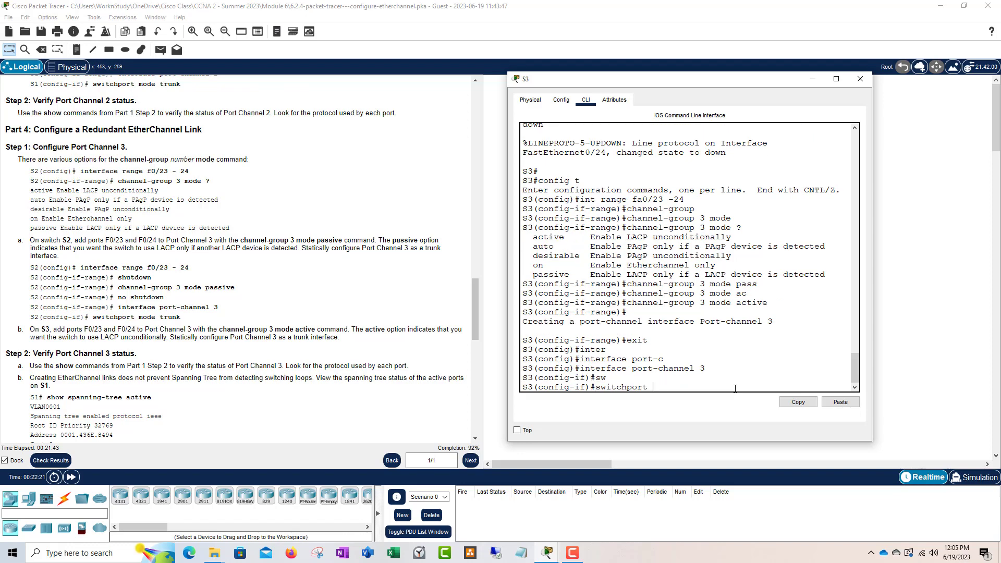
{"action": "type", "text": "mod"}
{"action": "key", "text": "Tab"}
{"action": "type", "text": "trunk"}
{"action": "key", "text": "Return"}
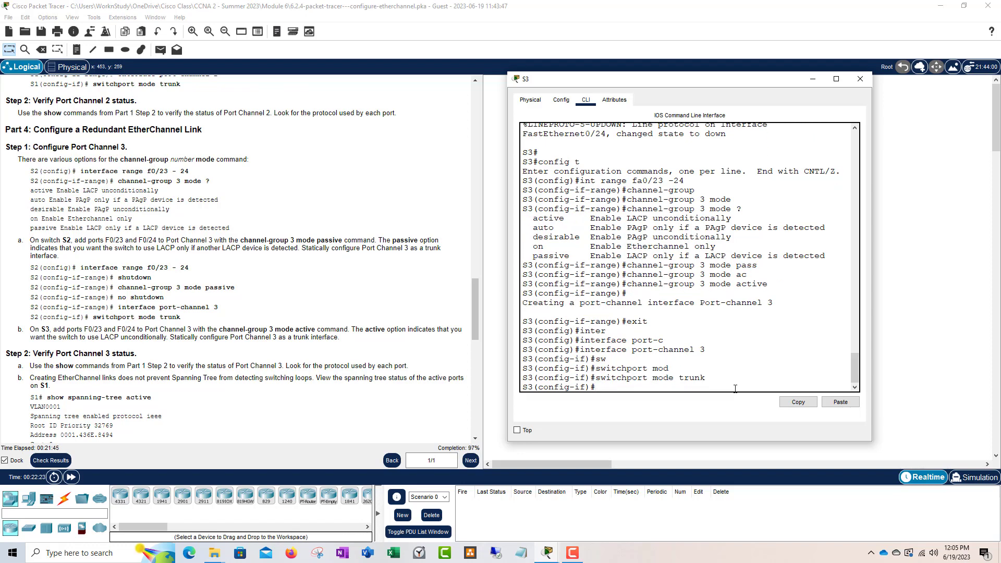
Return to S2's CLI, placed clear of the instructions, and exit its port-channel interface configuration.
{"action": "left_click_drag", "start_coordinate": [577, 79], "coordinate": [222, 77]}
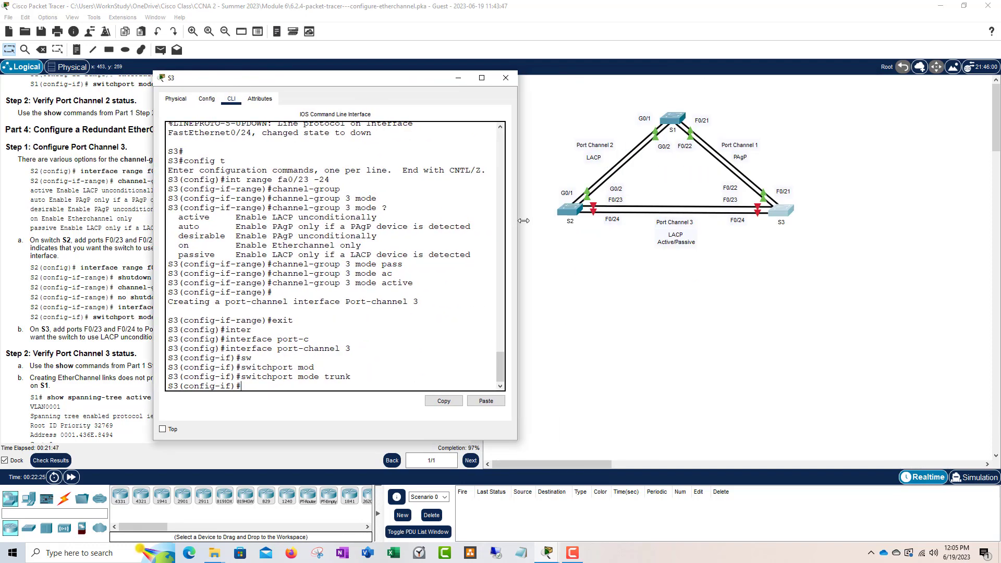
{"action": "left_click", "coordinate": [565, 216]}
{"action": "left_click_drag", "start_coordinate": [469, 70], "coordinate": [811, 64]}
{"action": "key", "text": "Return"}
{"action": "type", "text": "int"}
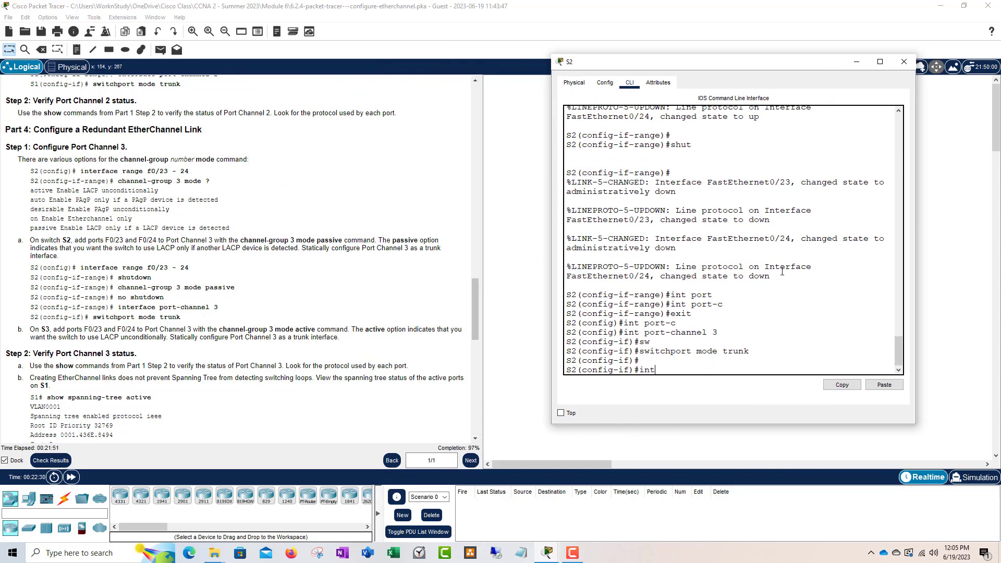
{"action": "key", "text": "BackSpace"}
{"action": "key", "text": "BackSpace"}
{"action": "type", "text": "exit"}
{"action": "key", "text": "Return"}
Re-enable S2's fa0/23 - 24 port range with "no shut" and return to privileged EXEC mode.
{"action": "type", "text": "int range"}
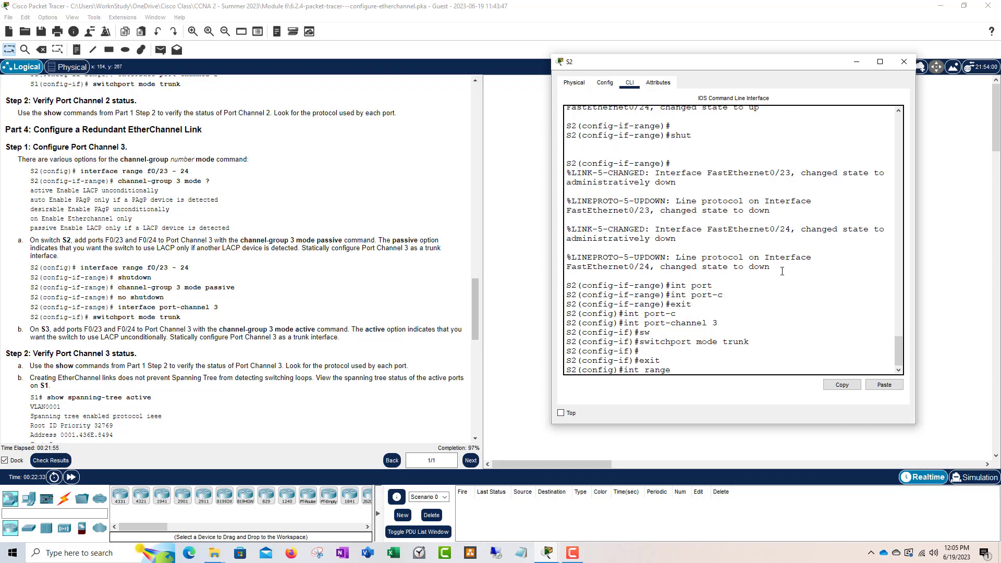
{"action": "type", "text": " fa0/23 -2"}
{"action": "key", "text": "BackSpace"}
{"action": "type", "text": "24"}
{"action": "key", "text": "Return"}
{"action": "type", "text": "no shut"}
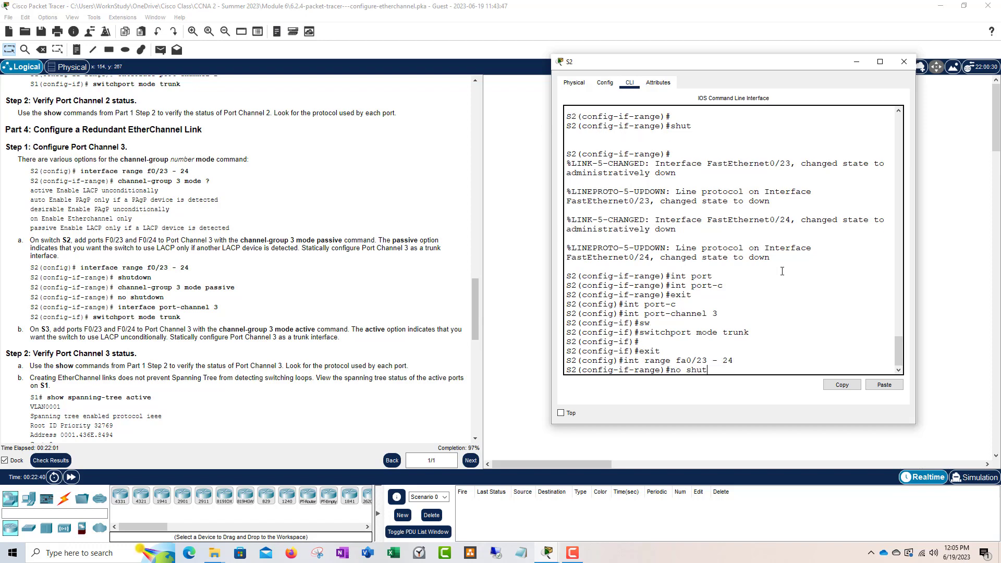
{"action": "key", "text": "Return"}
{"action": "type", "text": "end"}
{"action": "key", "text": "Return"}
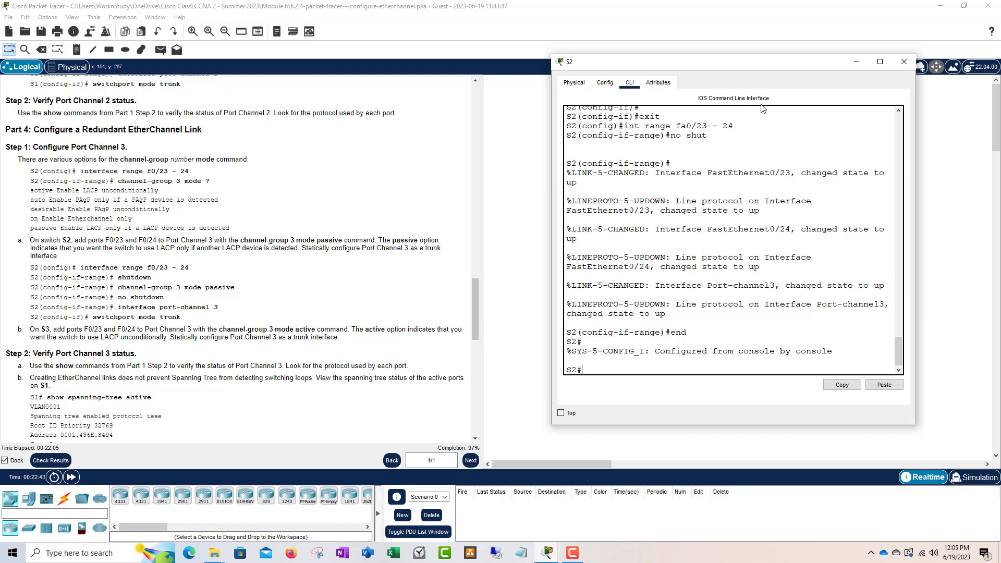
Uncover the topology to fast-forward the simulation time, and bring S2's CLI back clear of the instructions.
{"action": "left_click_drag", "start_coordinate": [745, 69], "coordinate": [734, 256]}
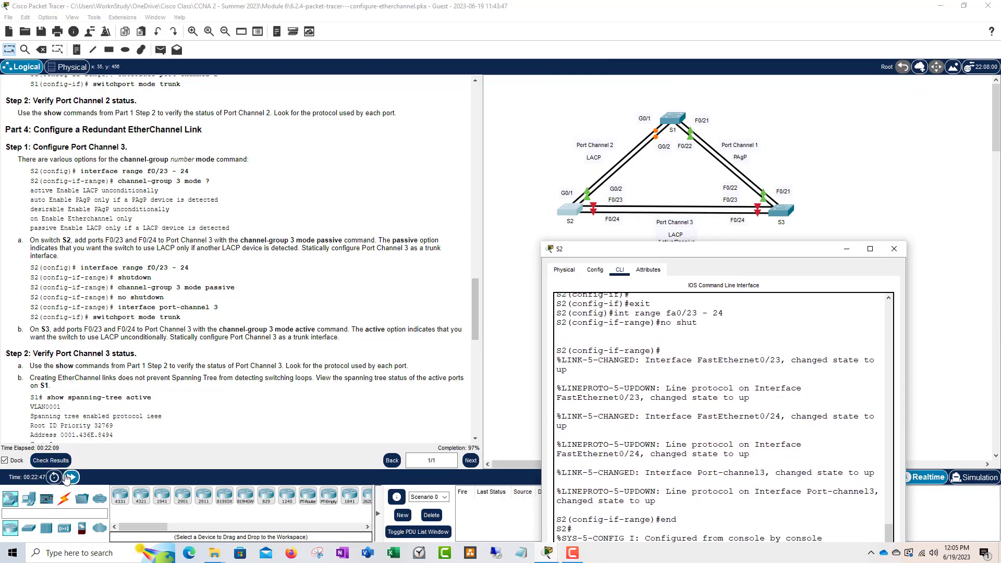
{"action": "left_click", "coordinate": [70, 478]}
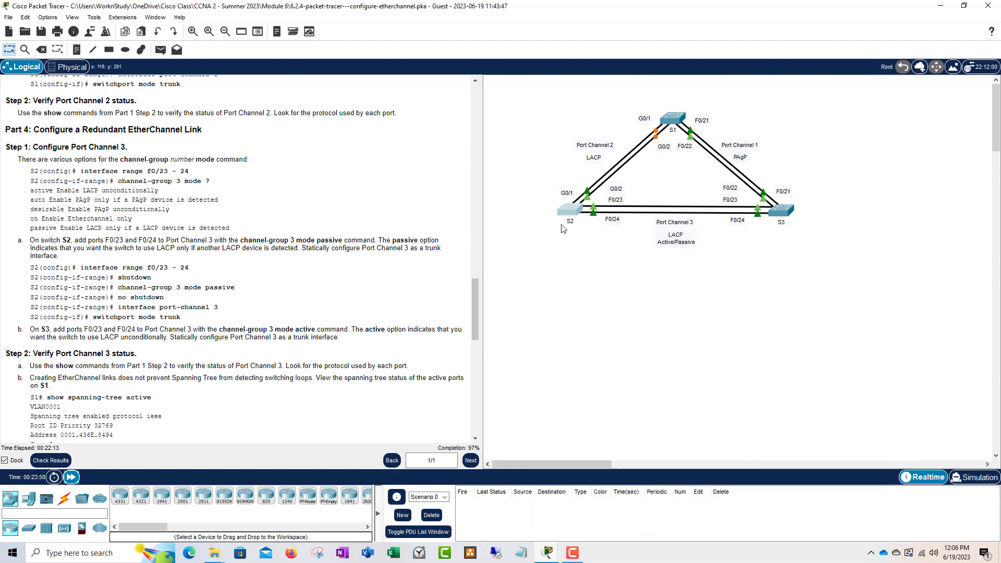
{"action": "left_click", "coordinate": [571, 211]}
{"action": "left_click_drag", "start_coordinate": [667, 249], "coordinate": [707, 96]}
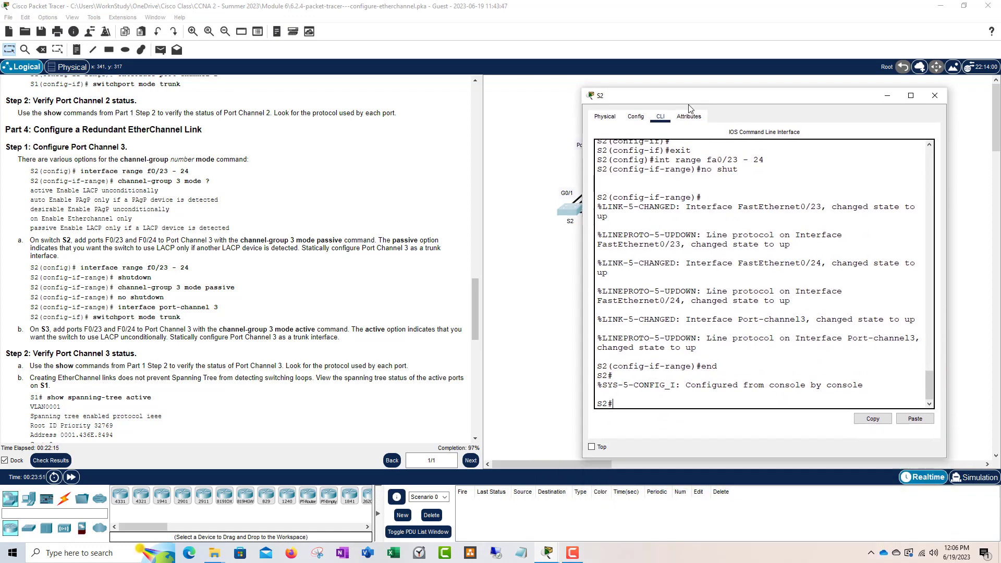
Run "show etherchannel summary" on S2 and highlight the Port Channel 3 row with its protocol and ports.
{"action": "scroll", "coordinate": [186, 285], "scroll_direction": "down", "scroll_amount": 2}
{"action": "scroll", "coordinate": [220, 295], "scroll_direction": "down", "scroll_amount": 1}
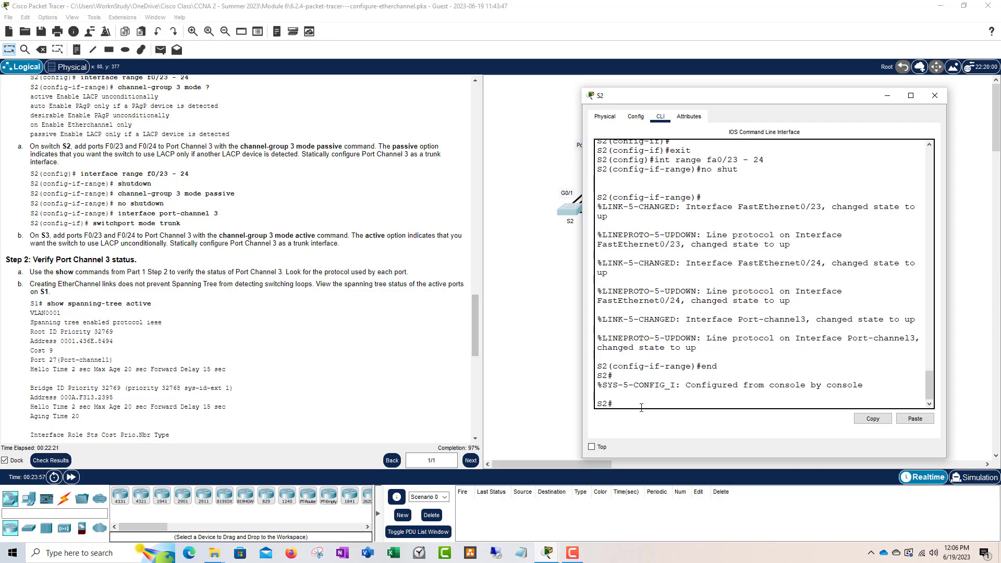
{"action": "scroll", "coordinate": [136, 223], "scroll_direction": "up", "scroll_amount": 2}
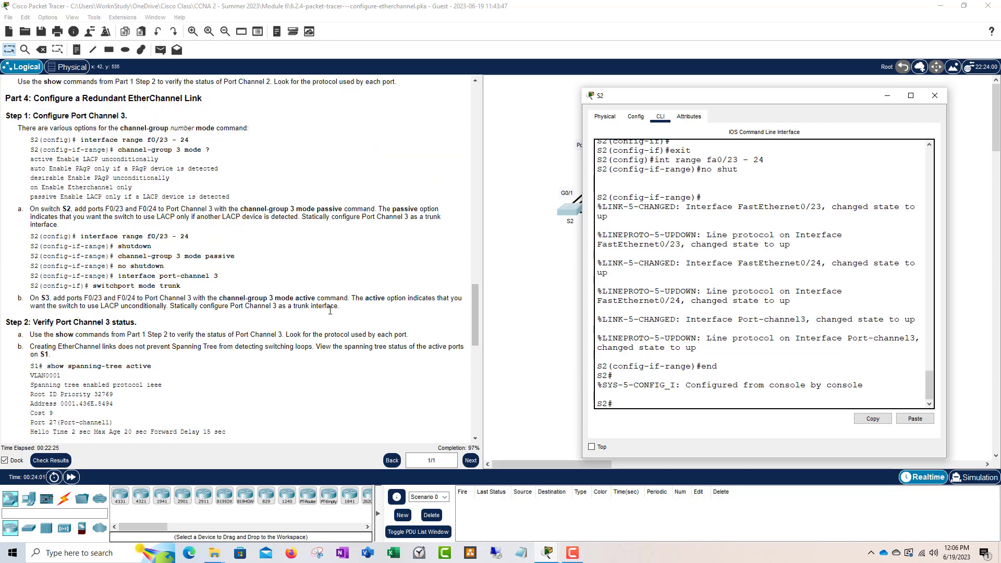
{"action": "scroll", "coordinate": [681, 385], "scroll_direction": "down", "scroll_amount": 1}
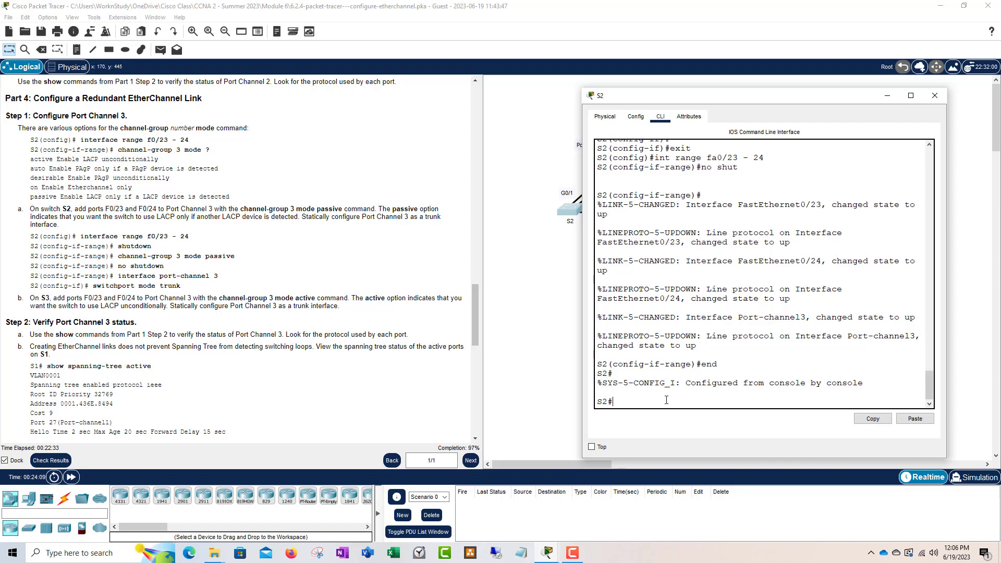
{"action": "type", "text": "show etherc"}
{"action": "key", "text": "Tab"}
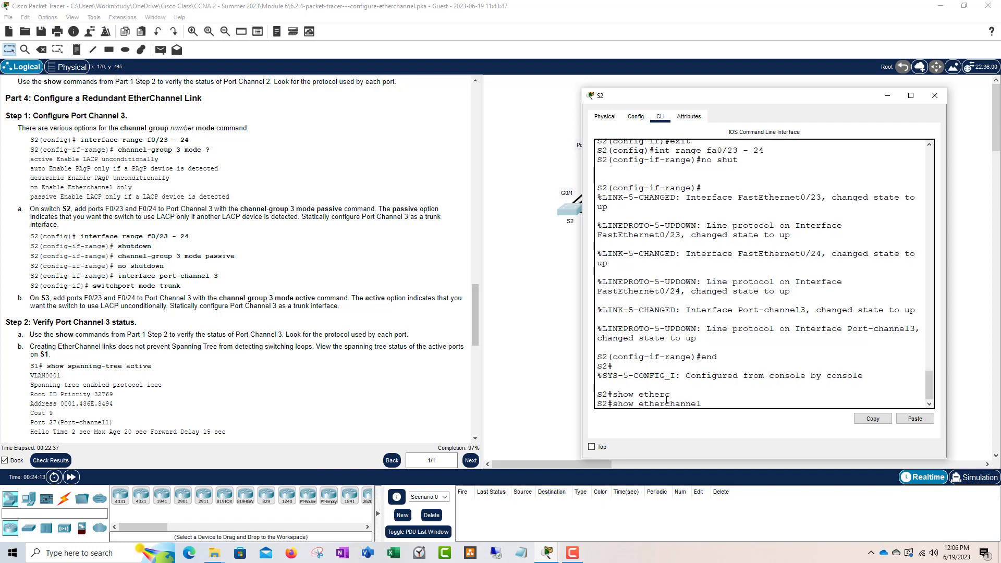
{"action": "type", "text": "su"}
{"action": "key", "text": "Tab"}
{"action": "key", "text": "Return"}
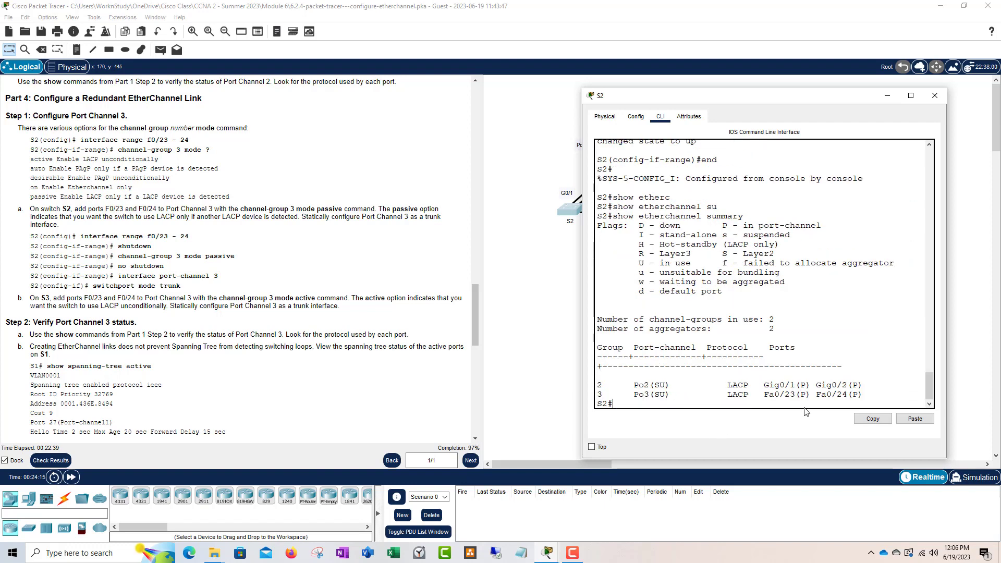
{"action": "left_click_drag", "start_coordinate": [869, 395], "coordinate": [596, 398]}
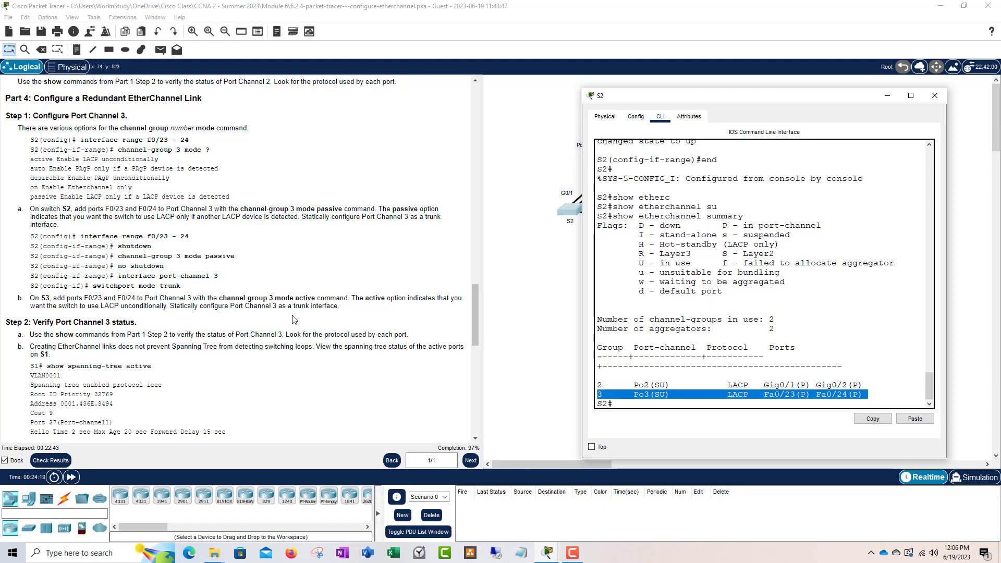
Read the spanning-tree verification instructions for S1 in Part 4 Step 2 and close S2's window.
{"action": "scroll", "coordinate": [282, 295], "scroll_direction": "down", "scroll_amount": 4}
{"action": "scroll", "coordinate": [282, 295], "scroll_direction": "down", "scroll_amount": 3}
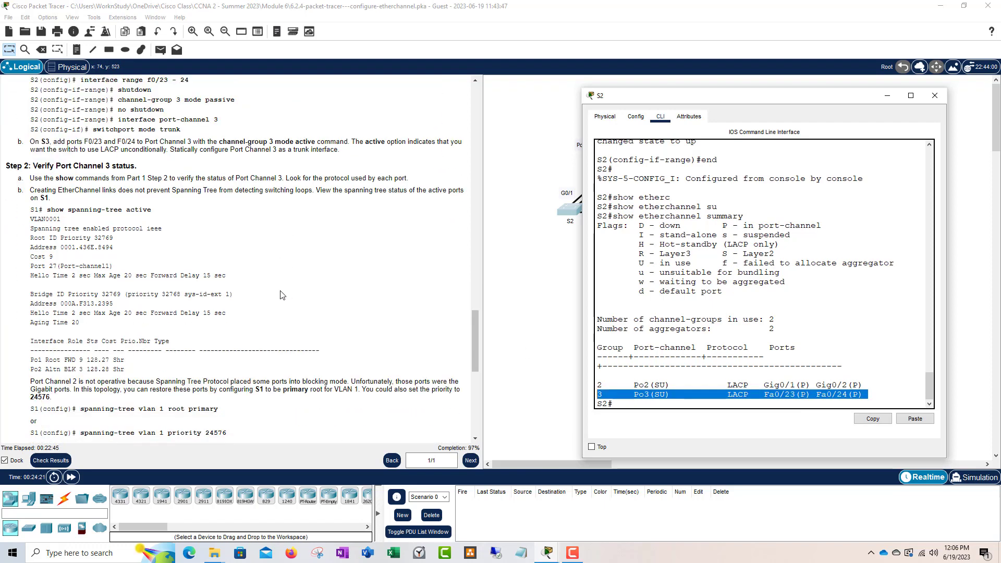
{"action": "scroll", "coordinate": [257, 287], "scroll_direction": "up", "scroll_amount": 1}
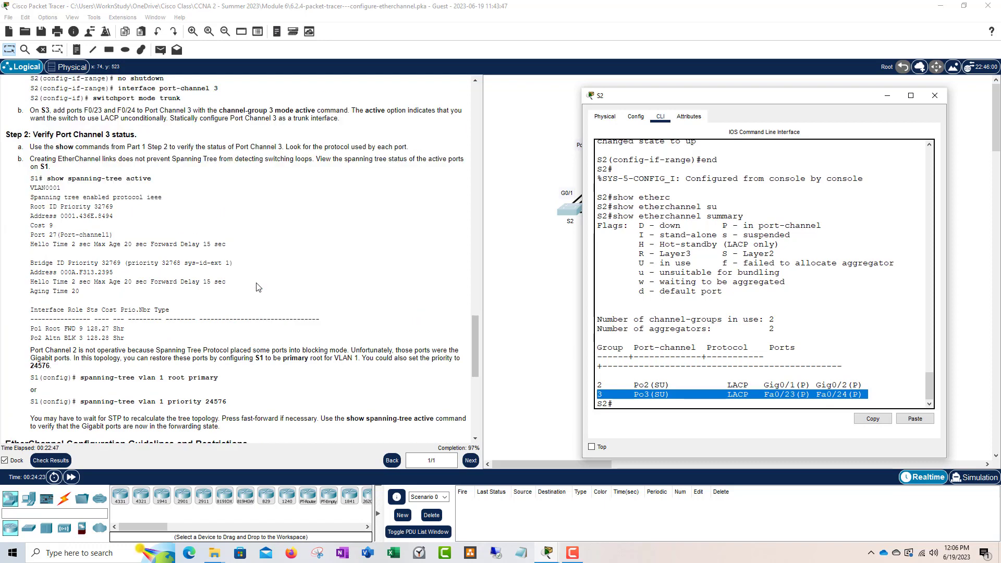
{"action": "left_click_drag", "start_coordinate": [814, 99], "coordinate": [783, 60]}
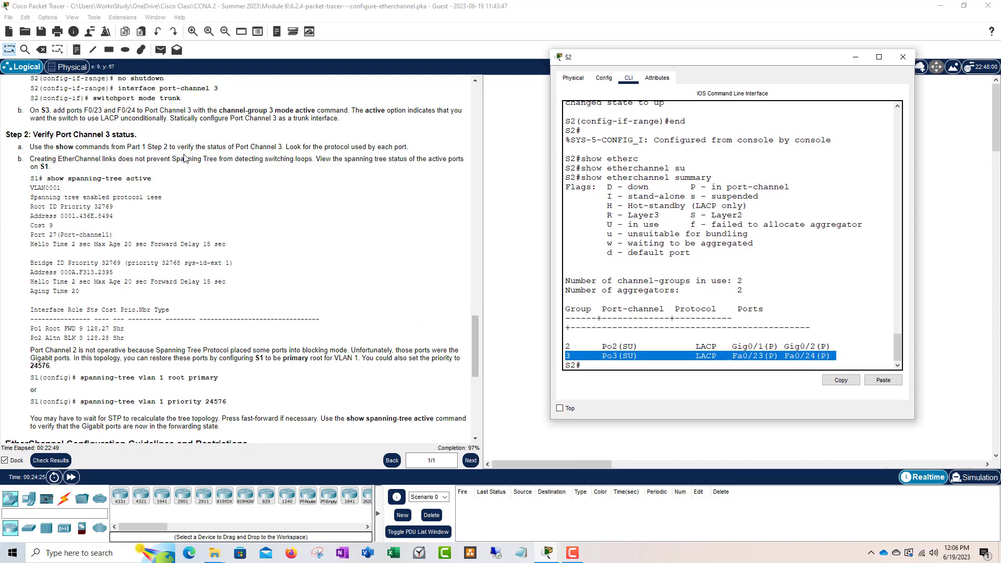
{"action": "left_click", "coordinate": [903, 58]}
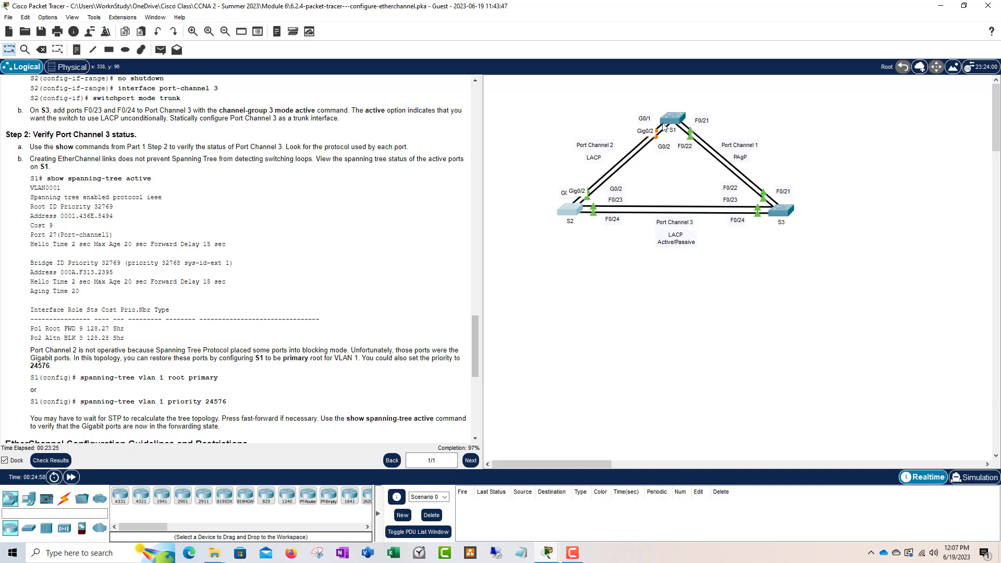
Run "show spanning-tree active" in S1's CLI and highlight the Po1 interface row.
{"action": "left_click", "coordinate": [671, 119]}
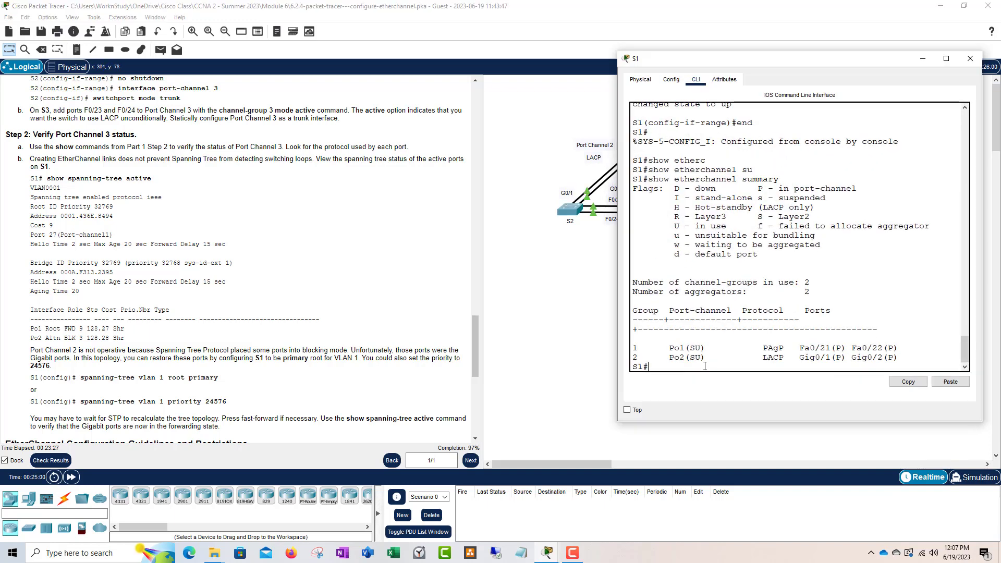
{"action": "type", "text": "show span"}
{"action": "key", "text": "Tab"}
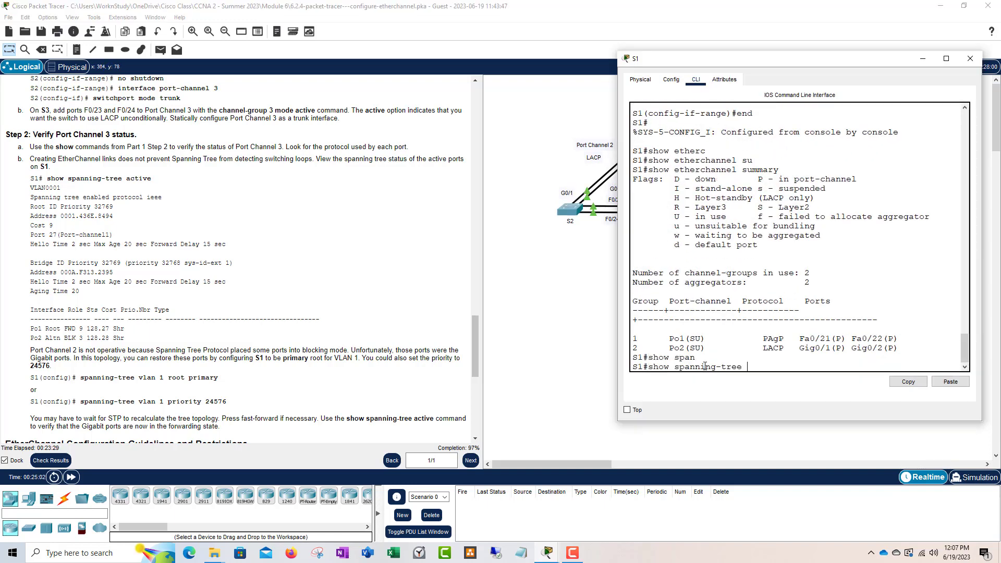
{"action": "type", "text": "ac"}
{"action": "key", "text": "Tab"}
{"action": "key", "text": "Return"}
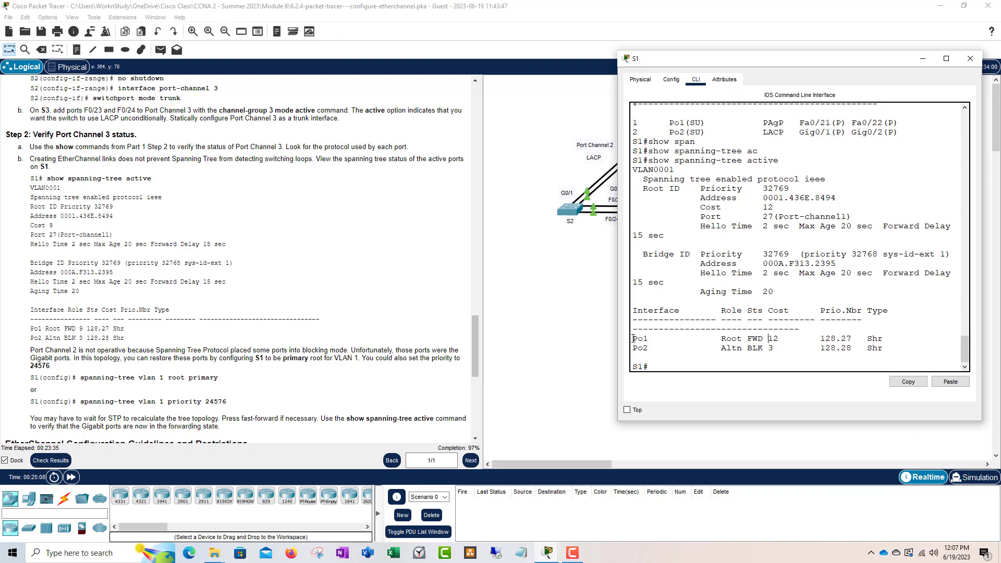
{"action": "left_click_drag", "start_coordinate": [632, 339], "coordinate": [881, 336]}
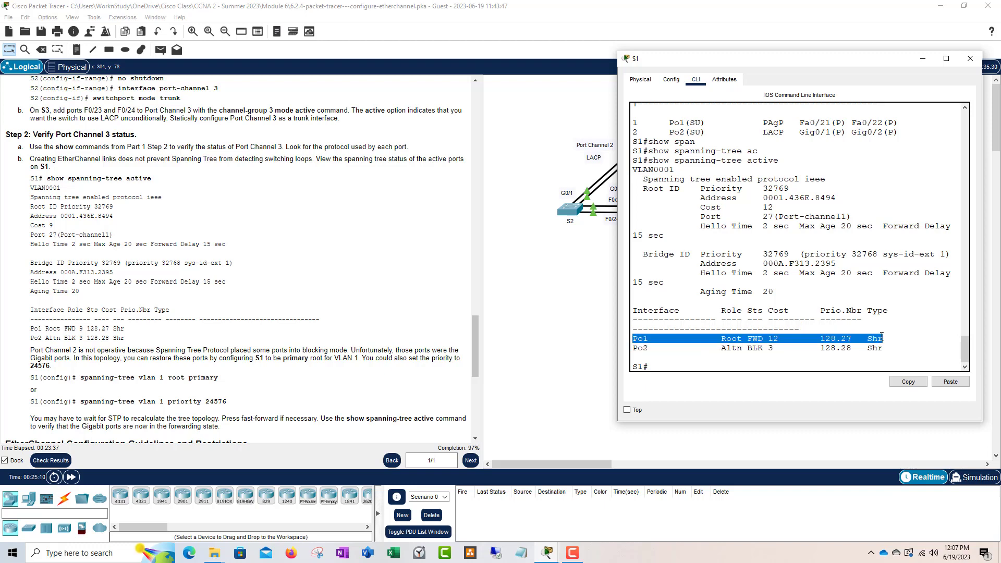
Examine the role and status of Po1 and Po2 in S1's spanning-tree output.
{"action": "left_click", "coordinate": [817, 342]}
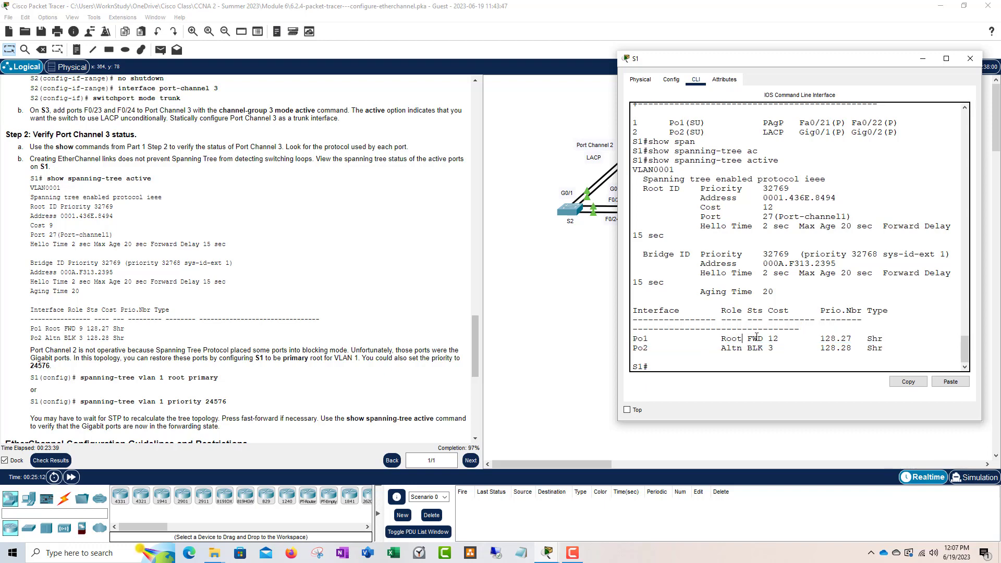
{"action": "left_click_drag", "start_coordinate": [764, 339], "coordinate": [755, 340]}
{"action": "left_click", "coordinate": [664, 348]}
{"action": "left_click_drag", "start_coordinate": [746, 353], "coordinate": [721, 351]}
{"action": "left_click", "coordinate": [783, 349]}
Review the Part 4 instructions for restoring the blocked Port Channel 2, and move S1's window down to uncover S1 in the topology.
{"action": "left_click_drag", "start_coordinate": [778, 66], "coordinate": [775, 115]}
{"action": "scroll", "coordinate": [265, 341], "scroll_direction": "down", "scroll_amount": 3}
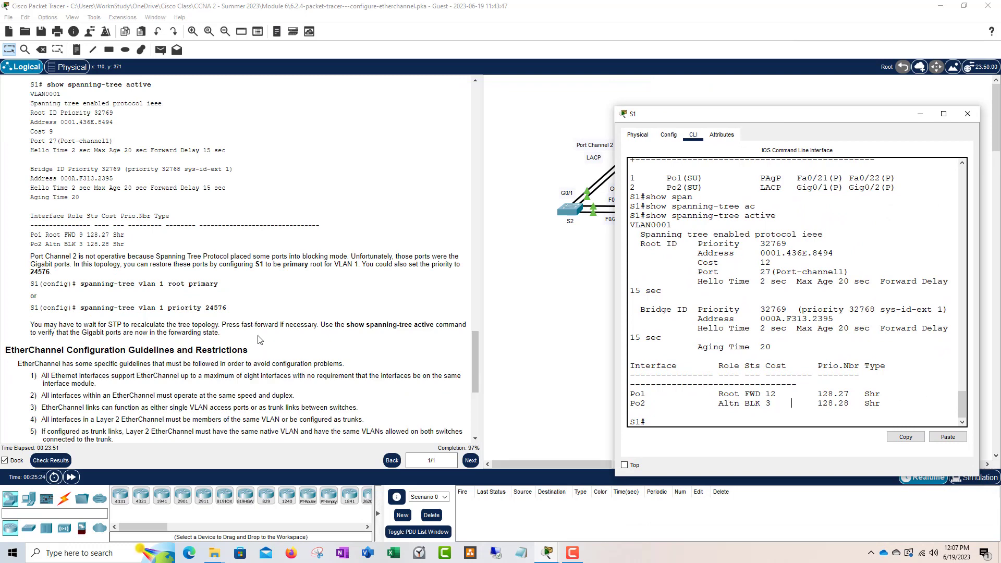
{"action": "scroll", "coordinate": [264, 342], "scroll_direction": "down", "scroll_amount": 2}
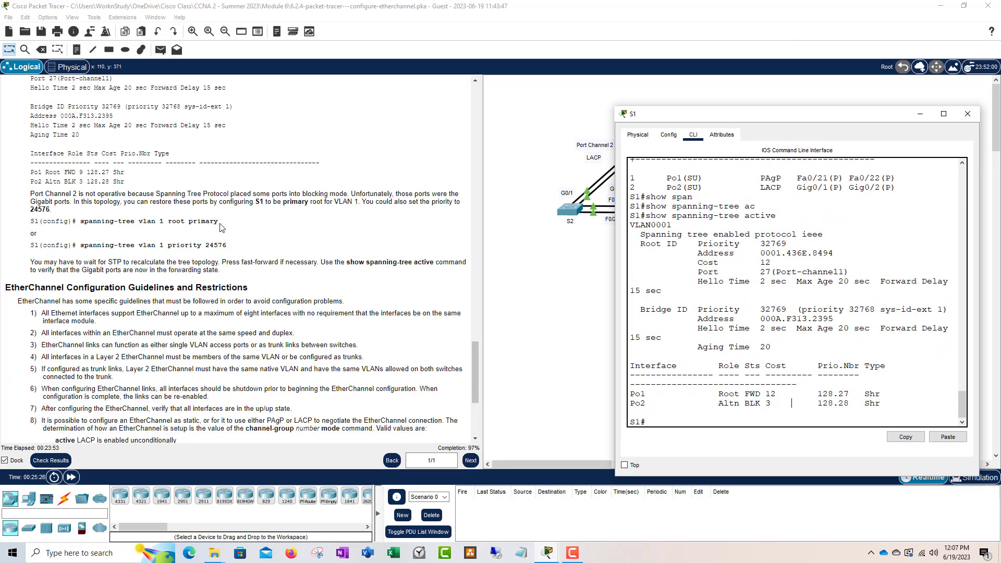
{"action": "scroll", "coordinate": [222, 262], "scroll_direction": "up", "scroll_amount": 5}
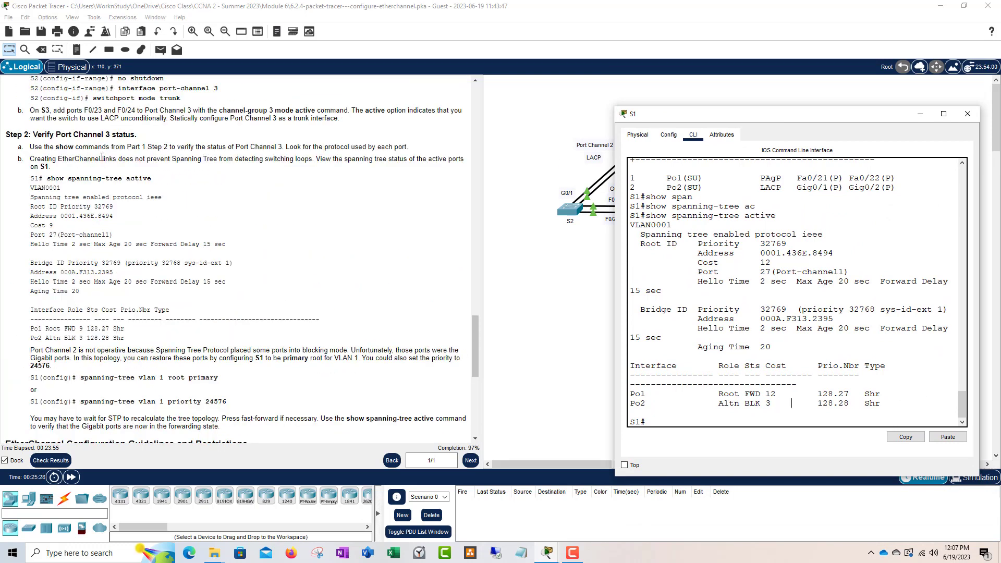
{"action": "scroll", "coordinate": [102, 158], "scroll_direction": "up", "scroll_amount": 8}
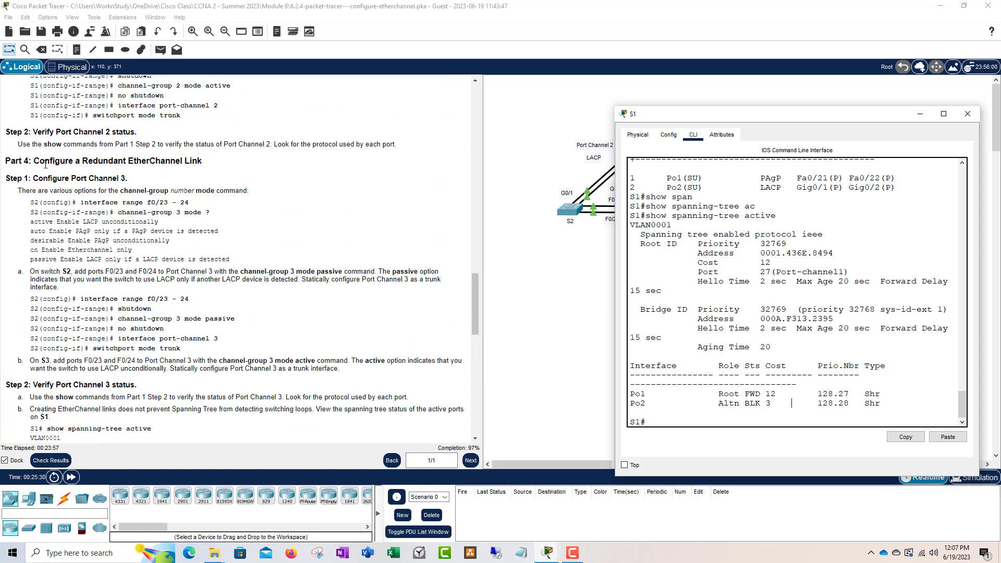
{"action": "scroll", "coordinate": [46, 164], "scroll_direction": "down", "scroll_amount": 2}
{"action": "scroll", "coordinate": [226, 256], "scroll_direction": "down", "scroll_amount": 2}
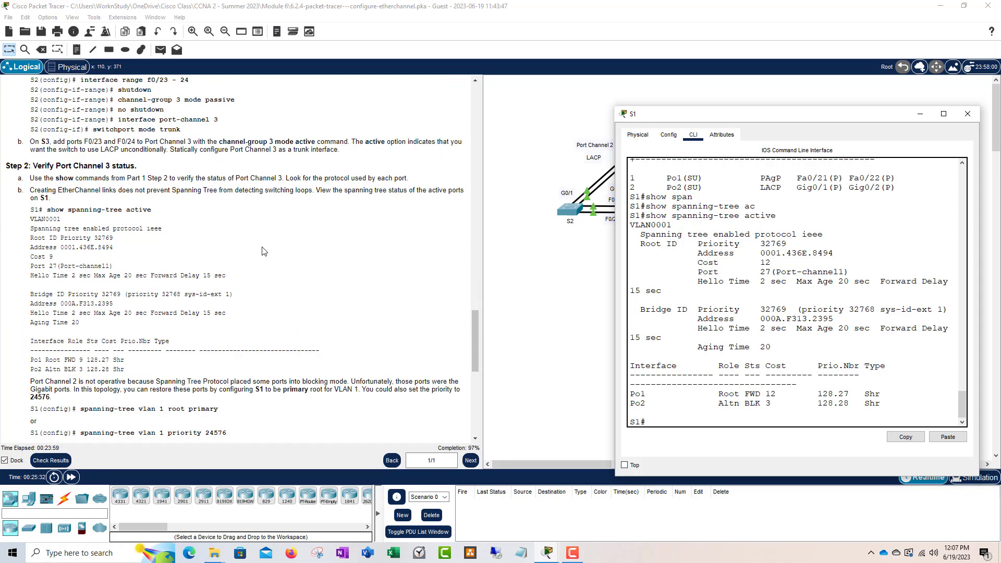
{"action": "left_click_drag", "start_coordinate": [785, 115], "coordinate": [759, 186]}
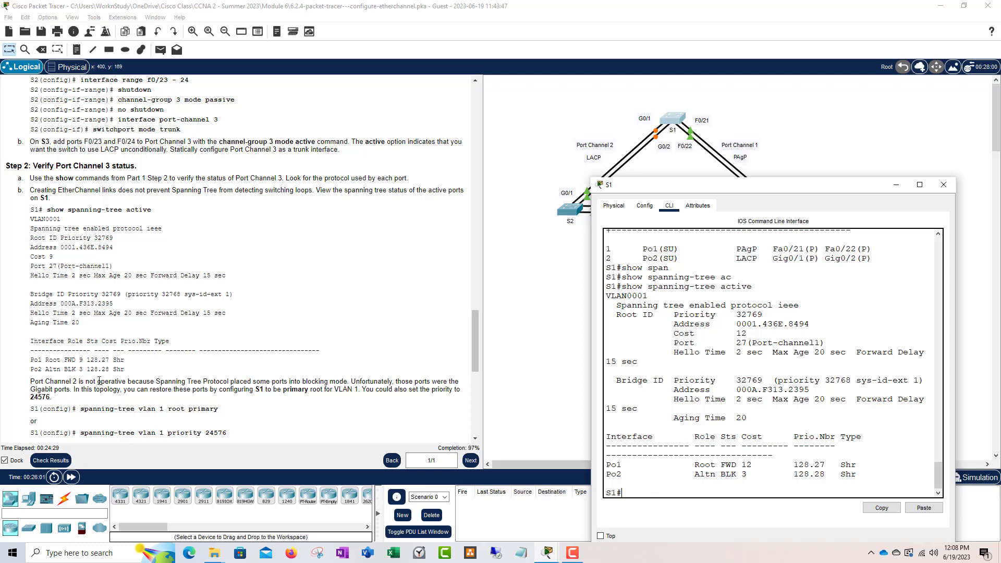
Enter global configuration mode on S1 and make it the primary root with "spanning-tree vlan 1 root primary".
{"action": "scroll", "coordinate": [156, 327], "scroll_direction": "down", "scroll_amount": 3}
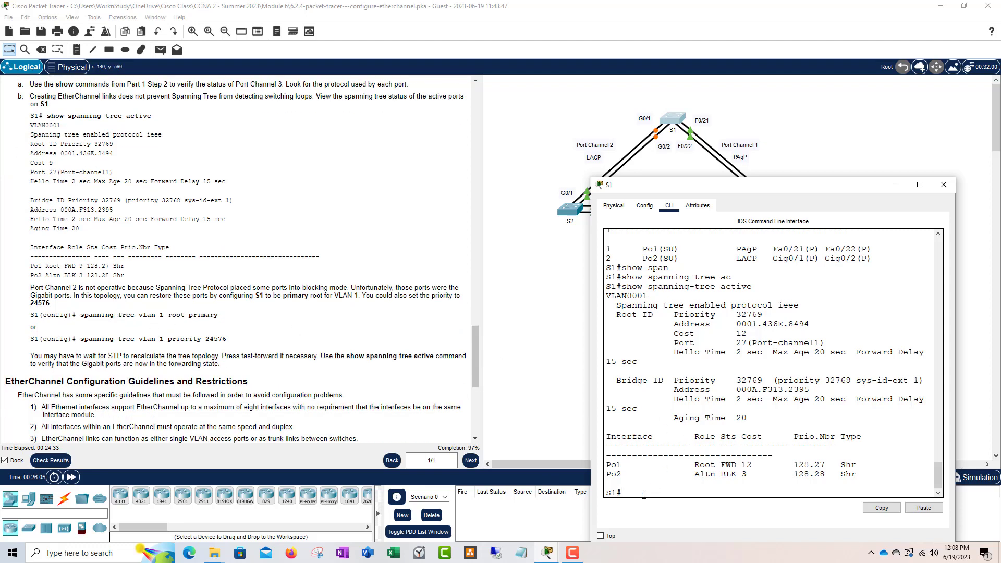
{"action": "type", "text": "config t"}
{"action": "key", "text": "Return"}
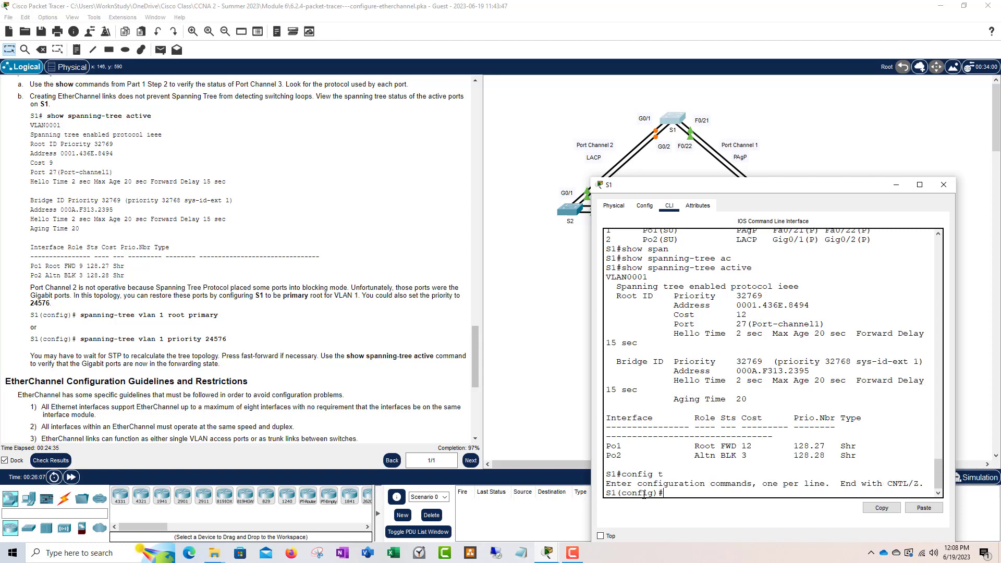
{"action": "type", "text": "span"}
{"action": "key", "text": "Tab"}
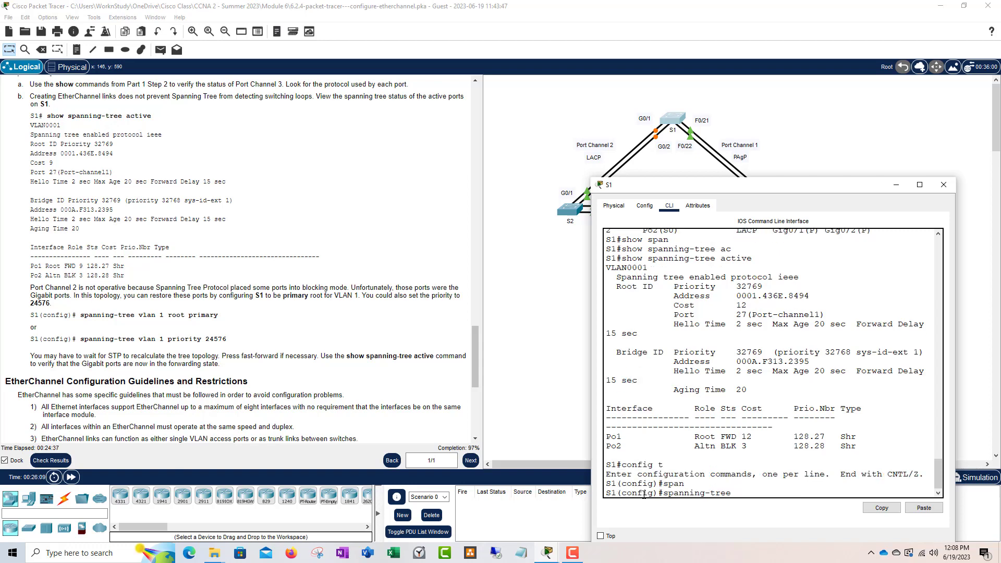
{"action": "type", "text": "vlan 1 root prim"}
{"action": "key", "text": "Tab"}
{"action": "key", "text": "Return"}
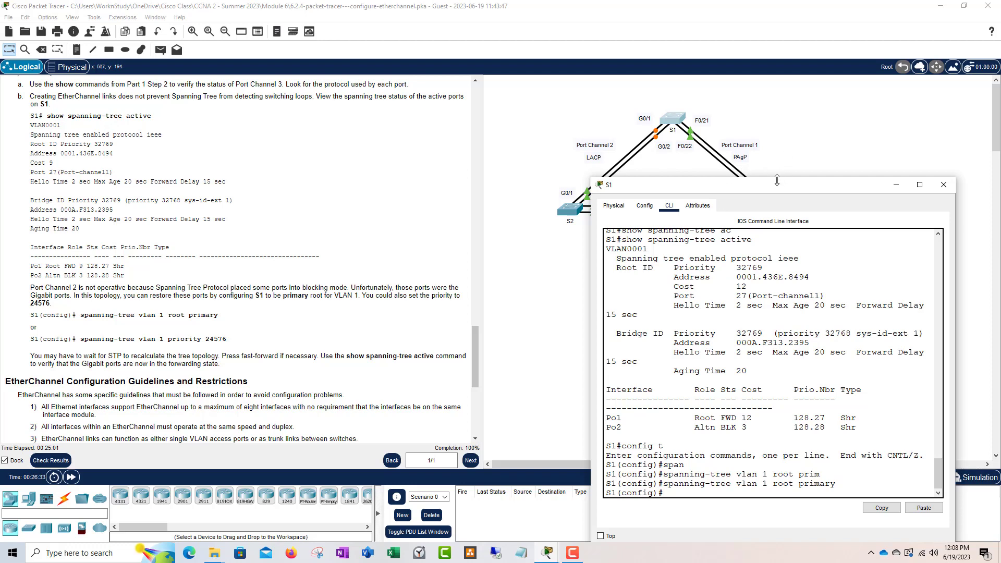
Reposition S1's window and fast-forward the simulation time so spanning tree recalculates the topology.
{"action": "left_click_drag", "start_coordinate": [774, 189], "coordinate": [733, 165]}
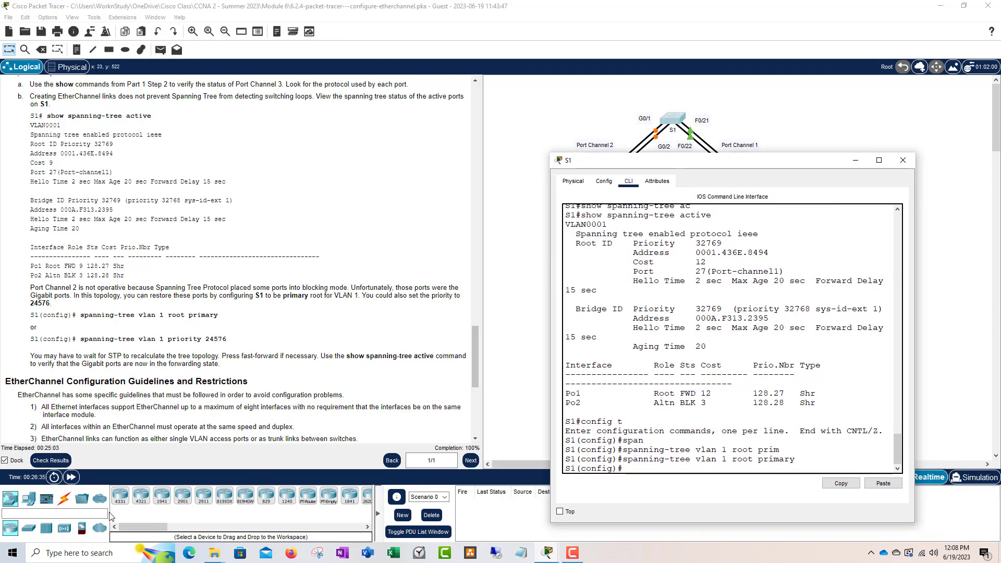
{"action": "left_click", "coordinate": [75, 479]}
{"action": "left_click", "coordinate": [74, 479]}
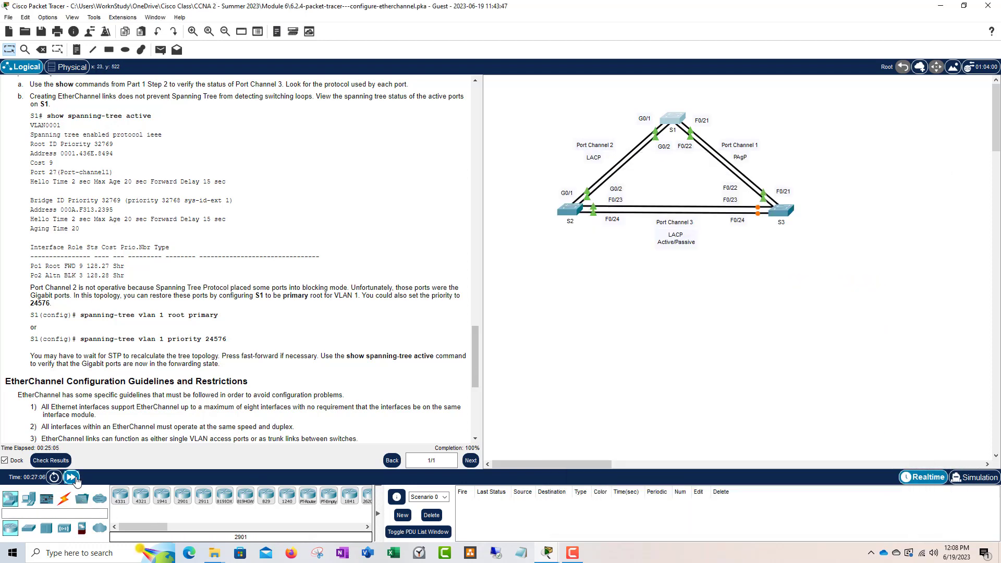
Bring S1's CLI back, leave configuration mode with "end", and run "show spanning-tree active".
{"action": "left_click", "coordinate": [674, 120]}
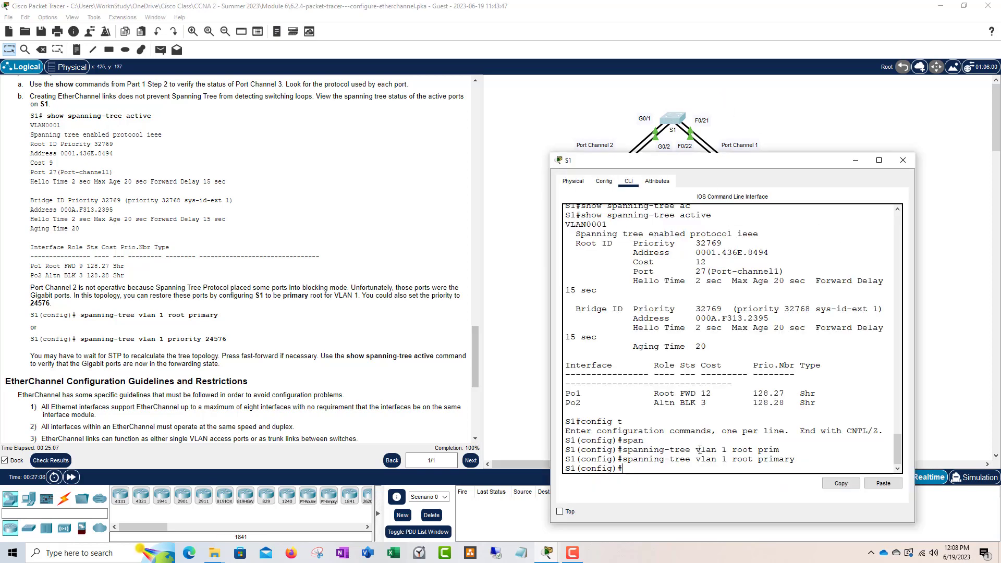
{"action": "type", "text": "end"}
{"action": "key", "text": "Return"}
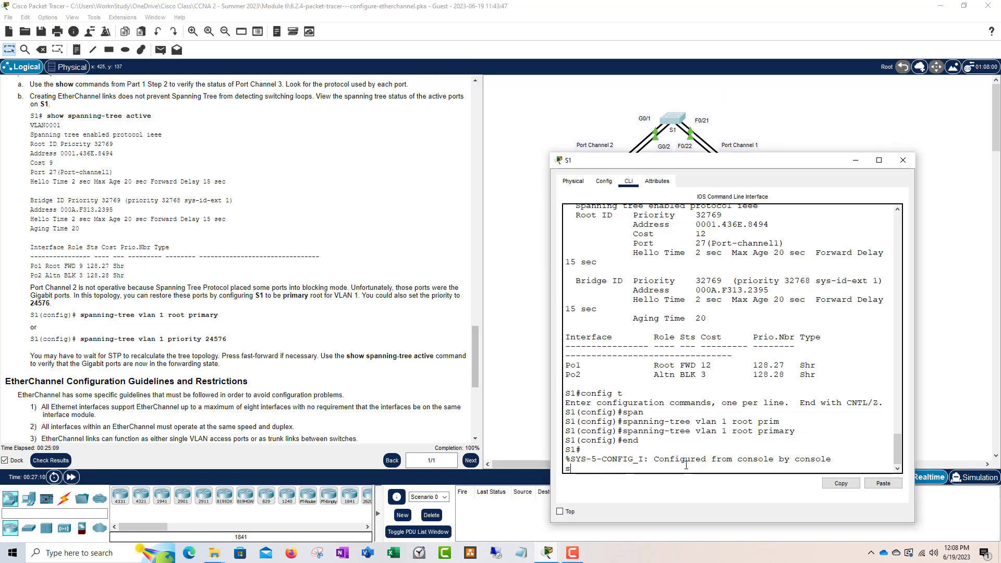
{"action": "type", "text": "show span"}
{"action": "key", "text": "Tab"}
{"action": "type", "text": "act"}
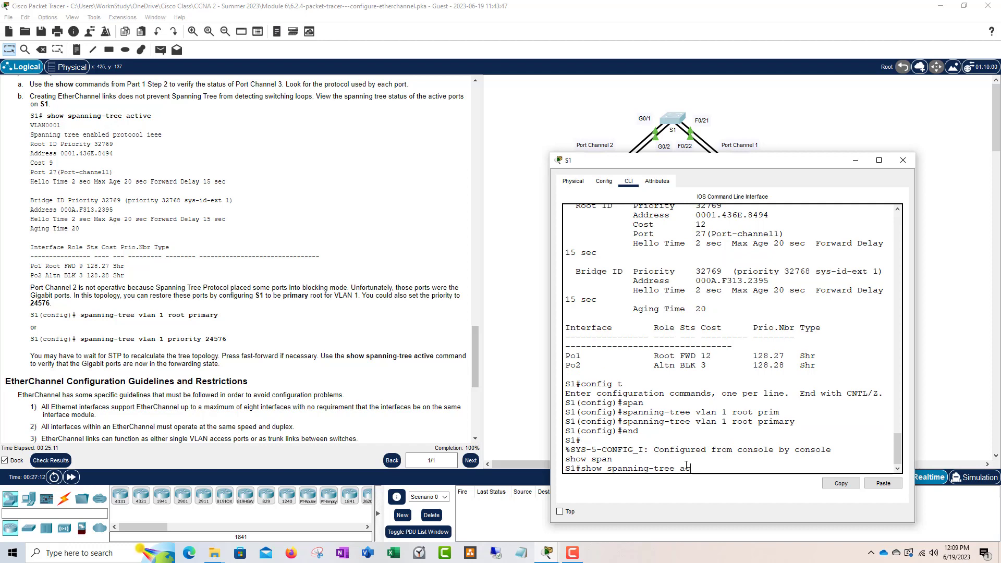
{"action": "key", "text": "Tab"}
{"action": "key", "text": "Return"}
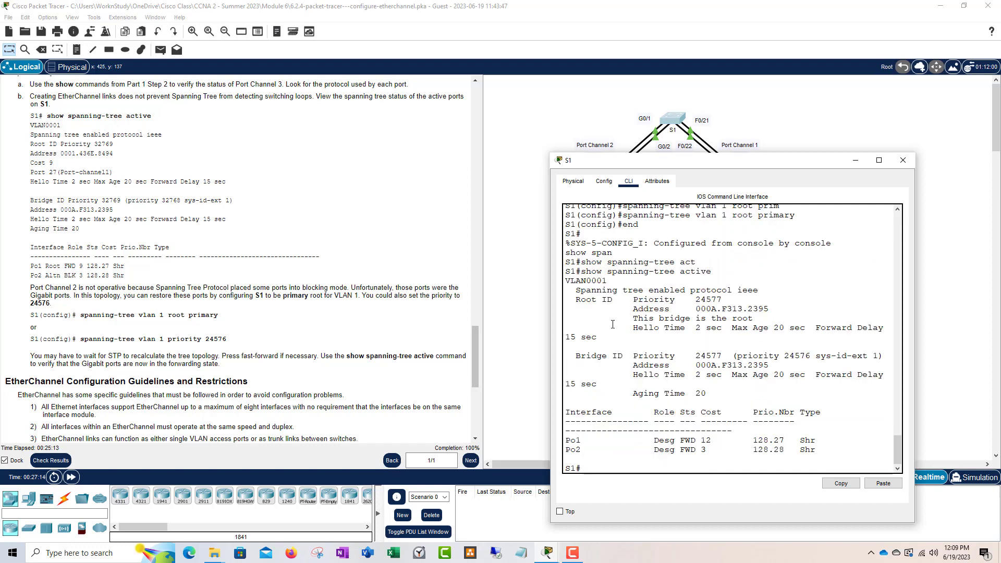
Highlight the root bridge line and the VLAN0001 heading in S1's spanning-tree output.
{"action": "left_click_drag", "start_coordinate": [633, 318], "coordinate": [753, 318]}
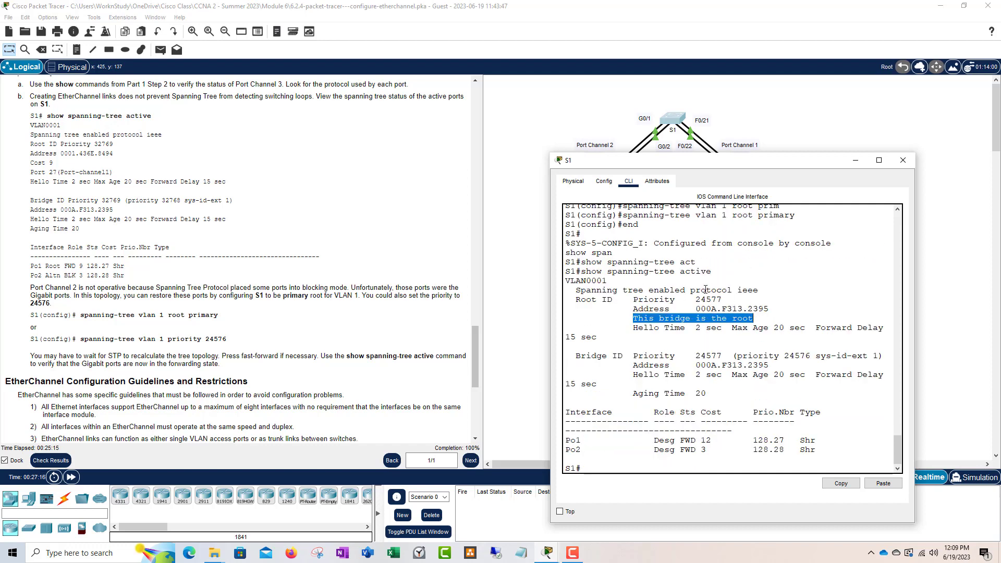
{"action": "left_click_drag", "start_coordinate": [609, 282], "coordinate": [571, 282]}
{"action": "left_click", "coordinate": [624, 280]}
{"action": "left_click", "coordinate": [714, 312]}
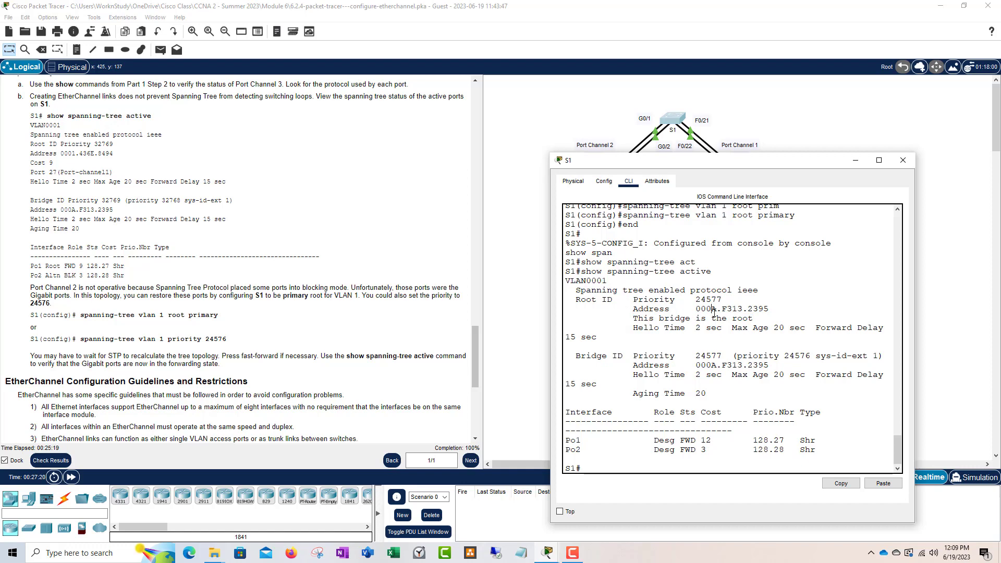
{"action": "left_click_drag", "start_coordinate": [753, 318], "coordinate": [733, 318]}
Check the role and status of the Po1 and Po2 rows in the new output, and close S1's window.
{"action": "left_click", "coordinate": [711, 435]}
{"action": "left_click_drag", "start_coordinate": [565, 441], "coordinate": [816, 454]}
{"action": "left_click", "coordinate": [680, 450]}
{"action": "left_click_drag", "start_coordinate": [675, 440], "coordinate": [646, 449]}
{"action": "left_click", "coordinate": [671, 450]}
{"action": "left_click", "coordinate": [660, 441]}
{"action": "left_click_drag", "start_coordinate": [741, 160], "coordinate": [743, 89]}
{"action": "left_click", "coordinate": [905, 89]}
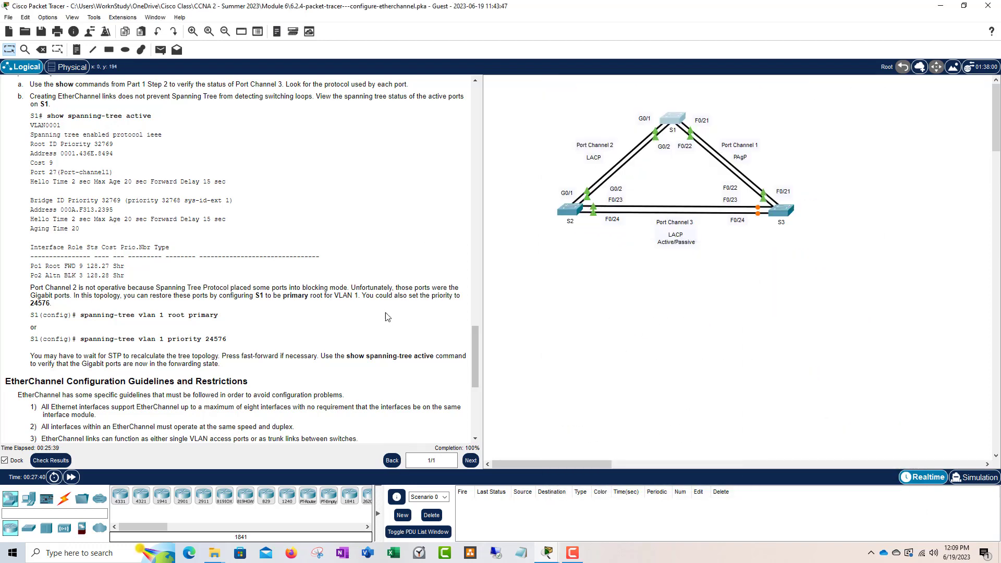
Read the EtherChannel Configuration Guidelines and Restrictions section through to its last item, highlighting part of the heading.
{"action": "scroll", "coordinate": [376, 324], "scroll_direction": "down", "scroll_amount": 2}
{"action": "scroll", "coordinate": [375, 324], "scroll_direction": "down", "scroll_amount": 3}
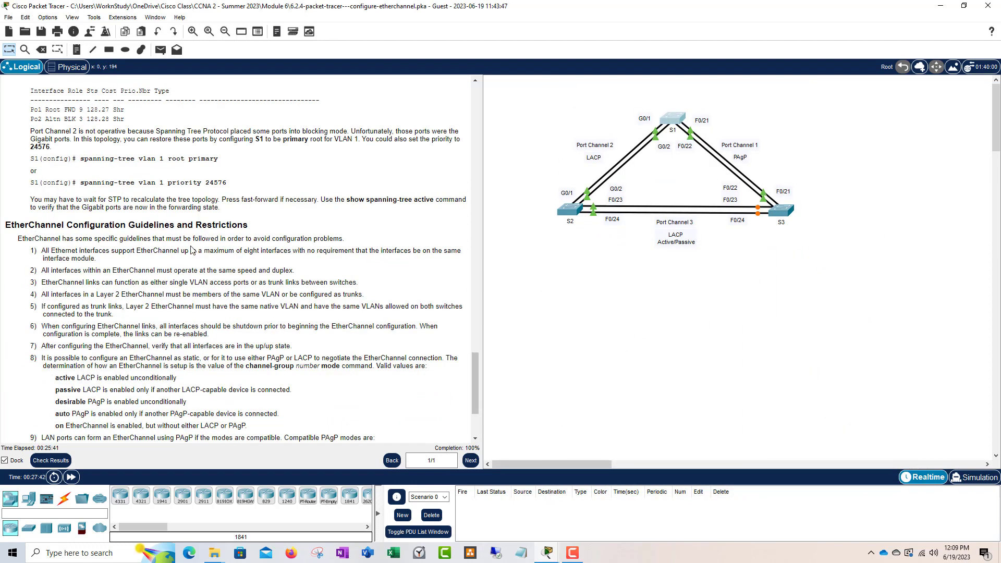
{"action": "scroll", "coordinate": [244, 222], "scroll_direction": "down", "scroll_amount": 2}
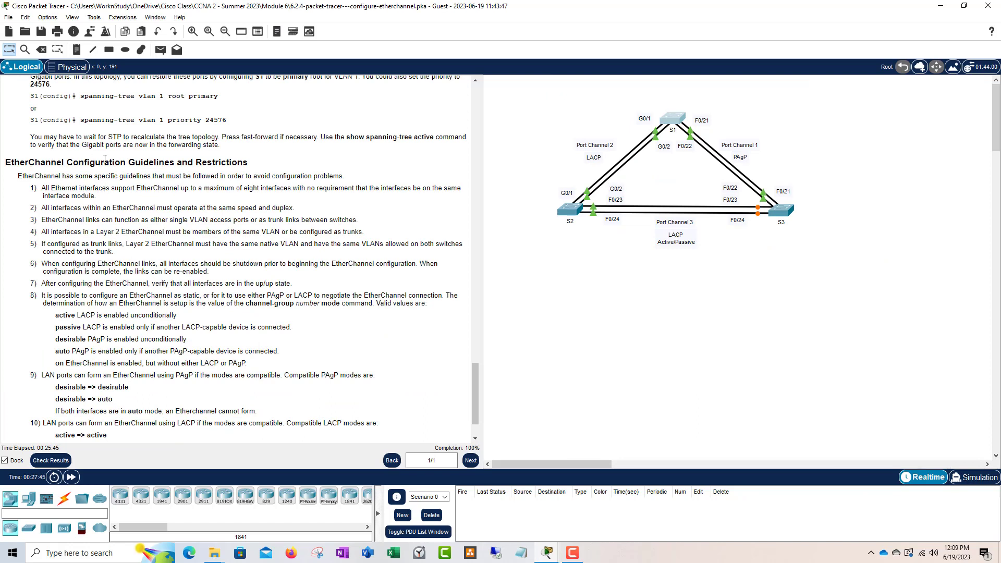
{"action": "left_click_drag", "start_coordinate": [104, 159], "coordinate": [138, 162]}
{"action": "left_click", "coordinate": [178, 164]}
{"action": "left_click_drag", "start_coordinate": [255, 164], "coordinate": [164, 162]}
{"action": "scroll", "coordinate": [83, 209], "scroll_direction": "down", "scroll_amount": 1}
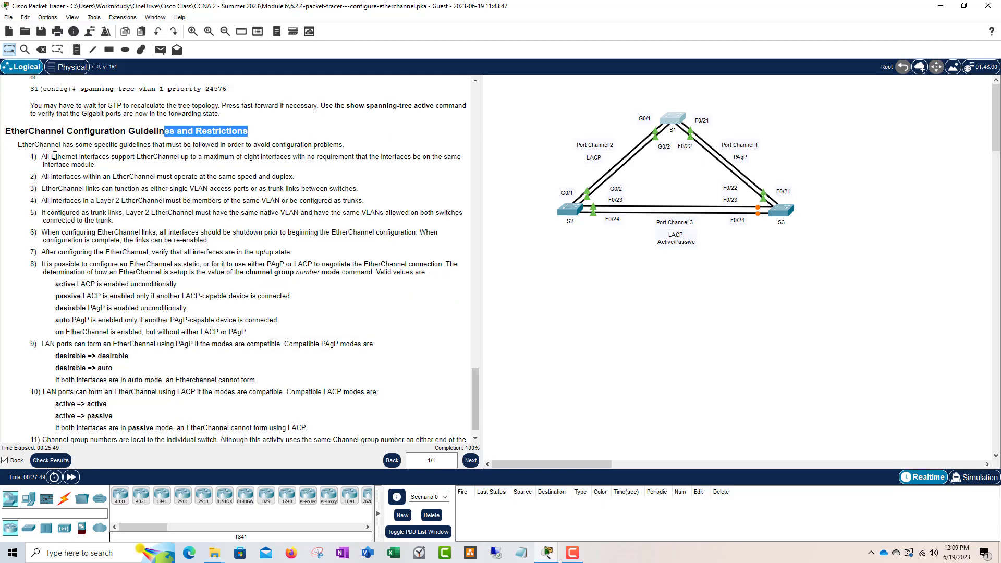
{"action": "scroll", "coordinate": [72, 285], "scroll_direction": "down", "scroll_amount": 1}
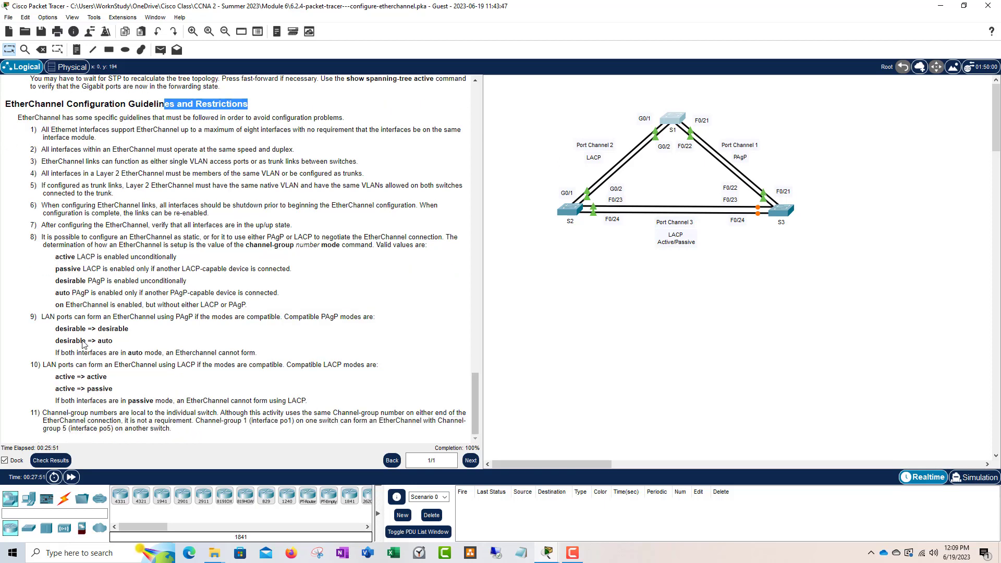